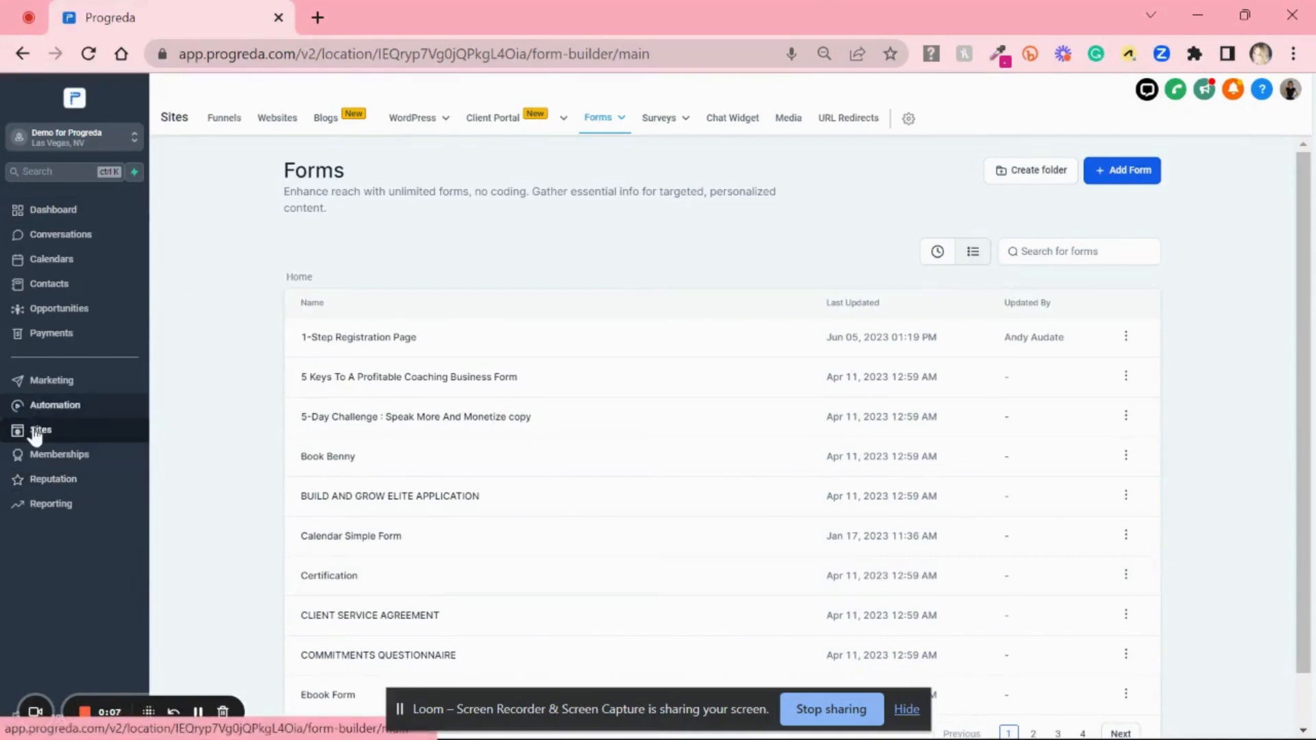
- Create a new form from scratch in the Forms section of Sites
left_click(218, 122)
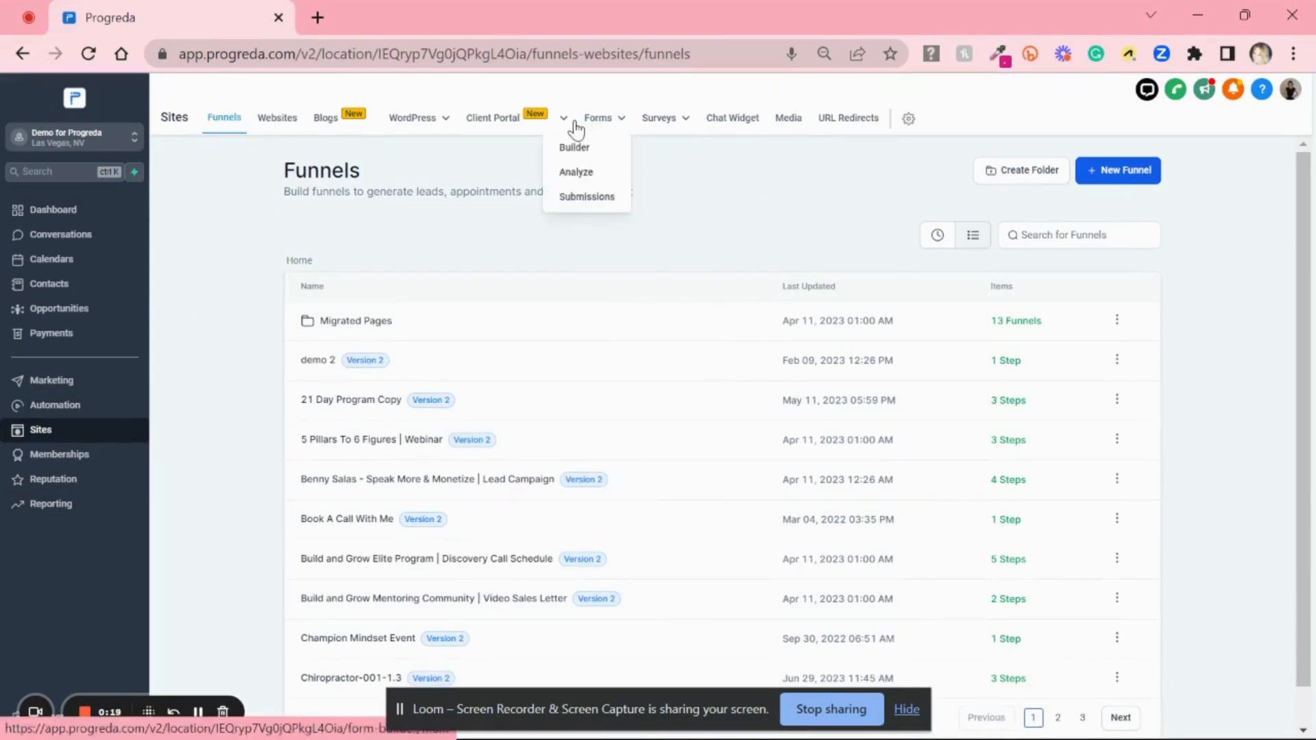
mouse_move(615, 128)
left_click(600, 119)
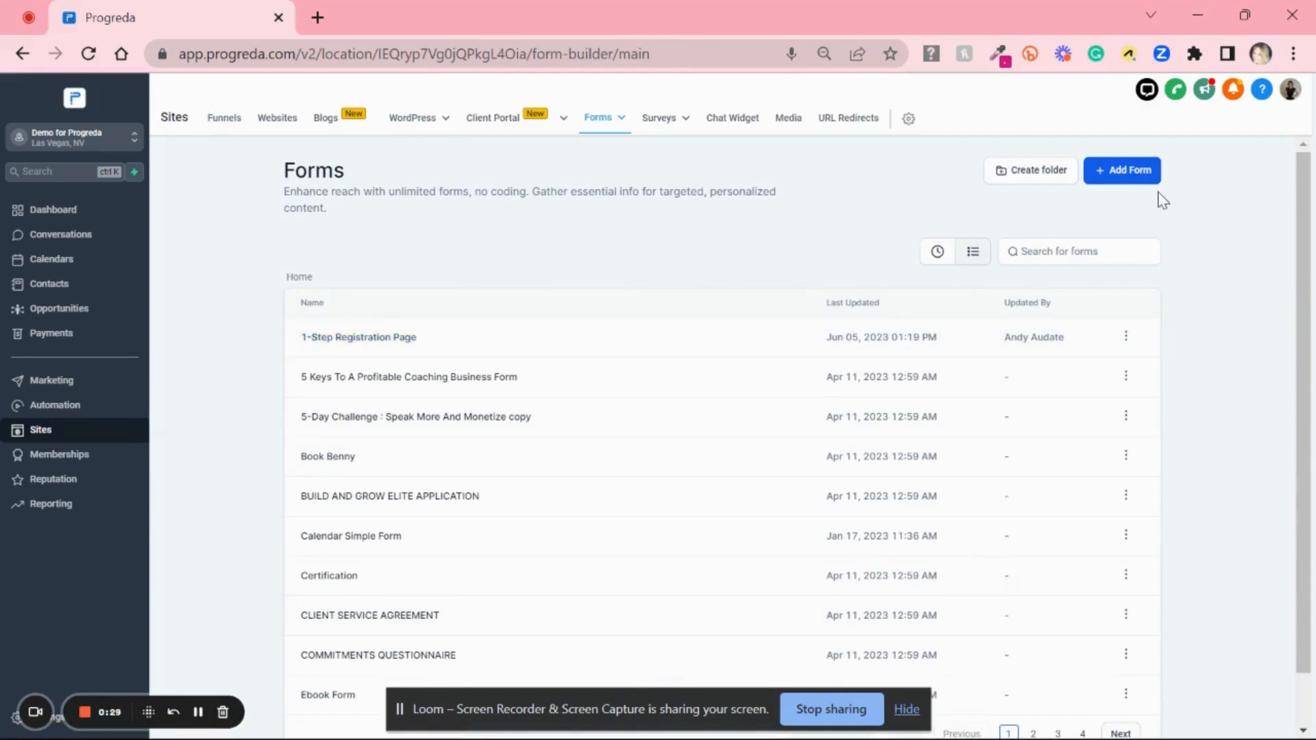
left_click(1126, 176)
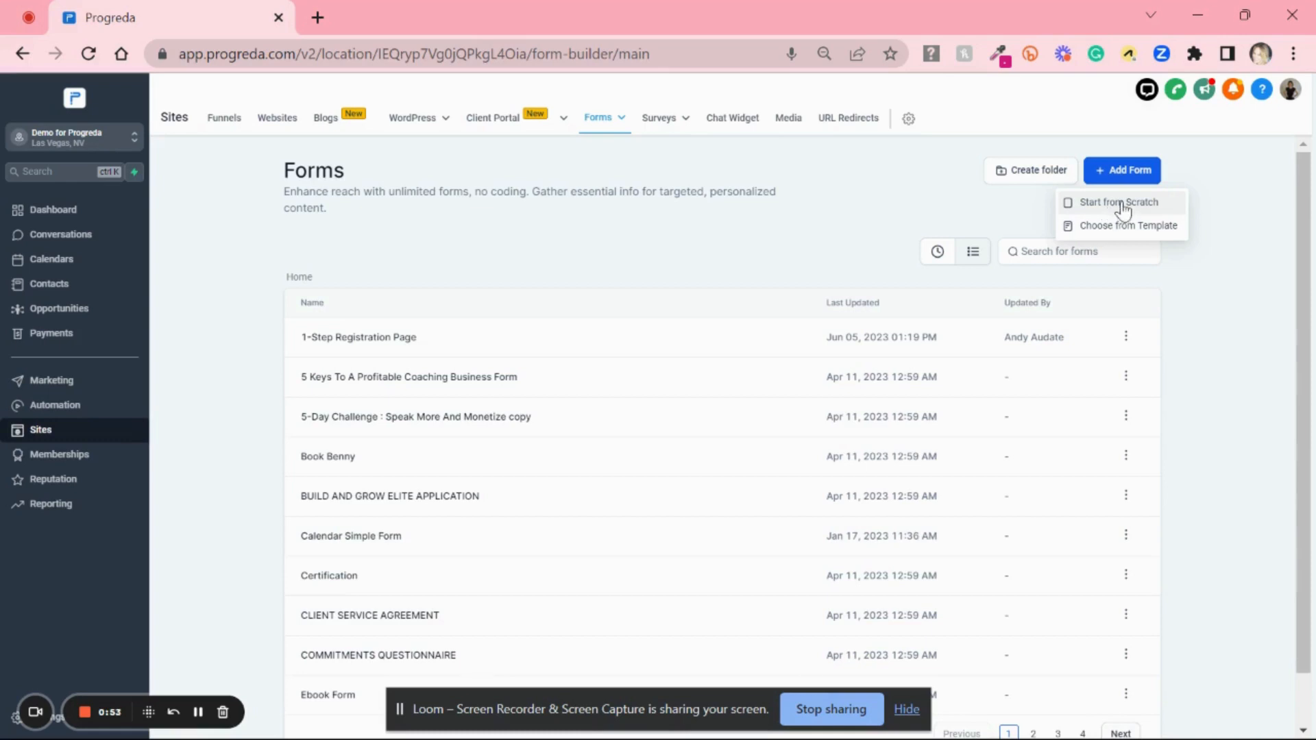
left_click(1121, 206)
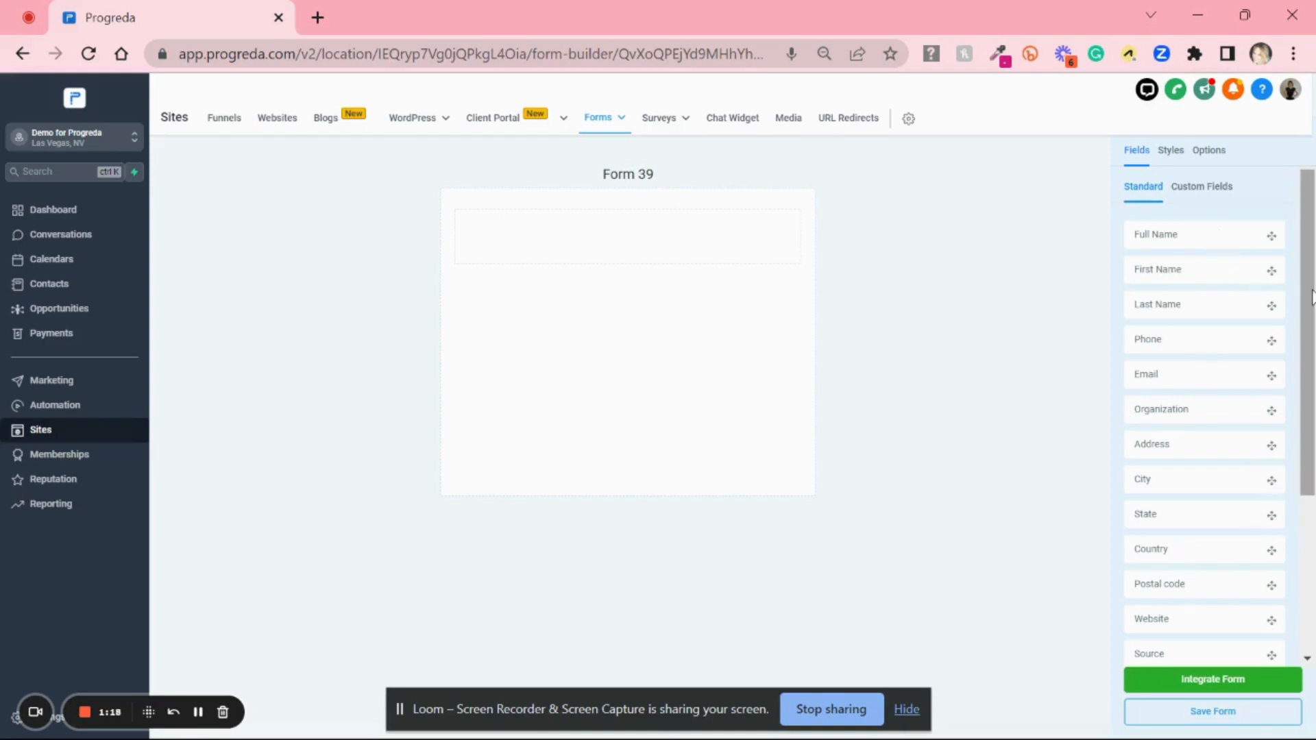
- Add the standard First Name, Last Name, Phone and Email fields to the blank form in that order
scroll(1313, 296, "down", 4)
scroll(1313, 294, "up", 3)
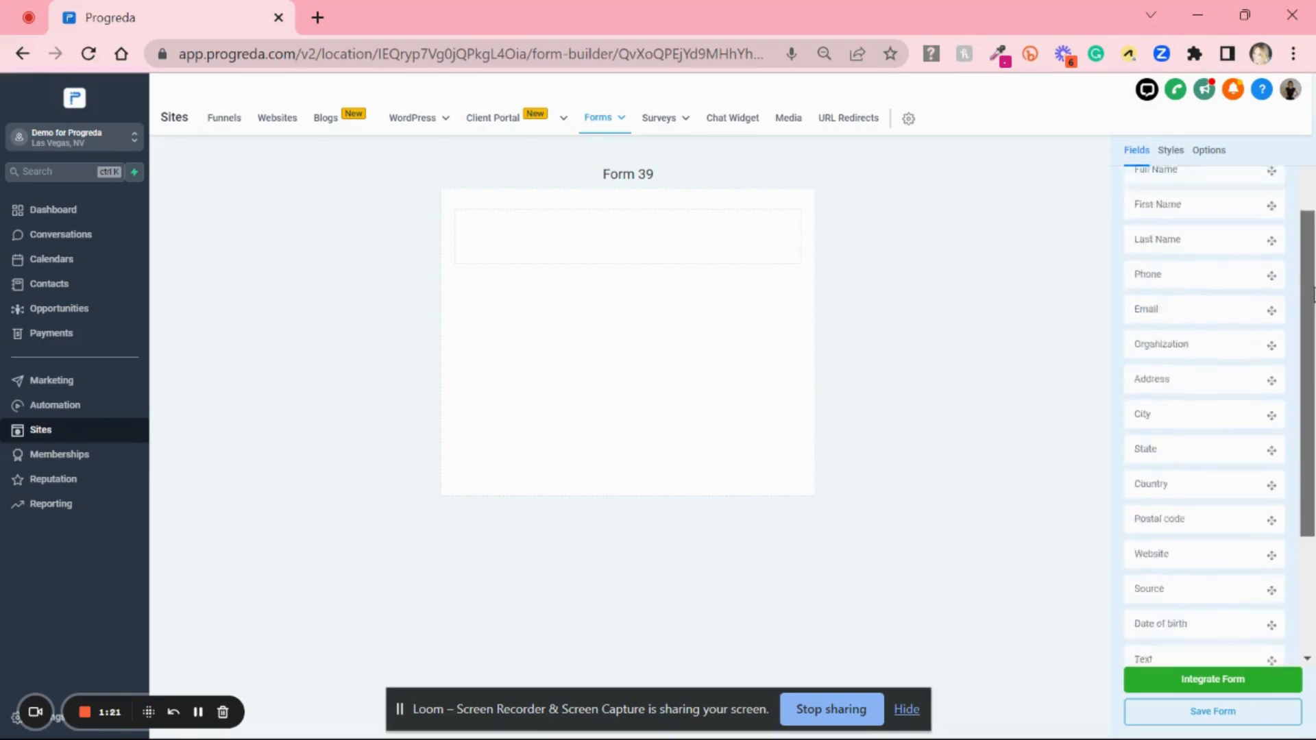
scroll(1313, 295, "up", 2)
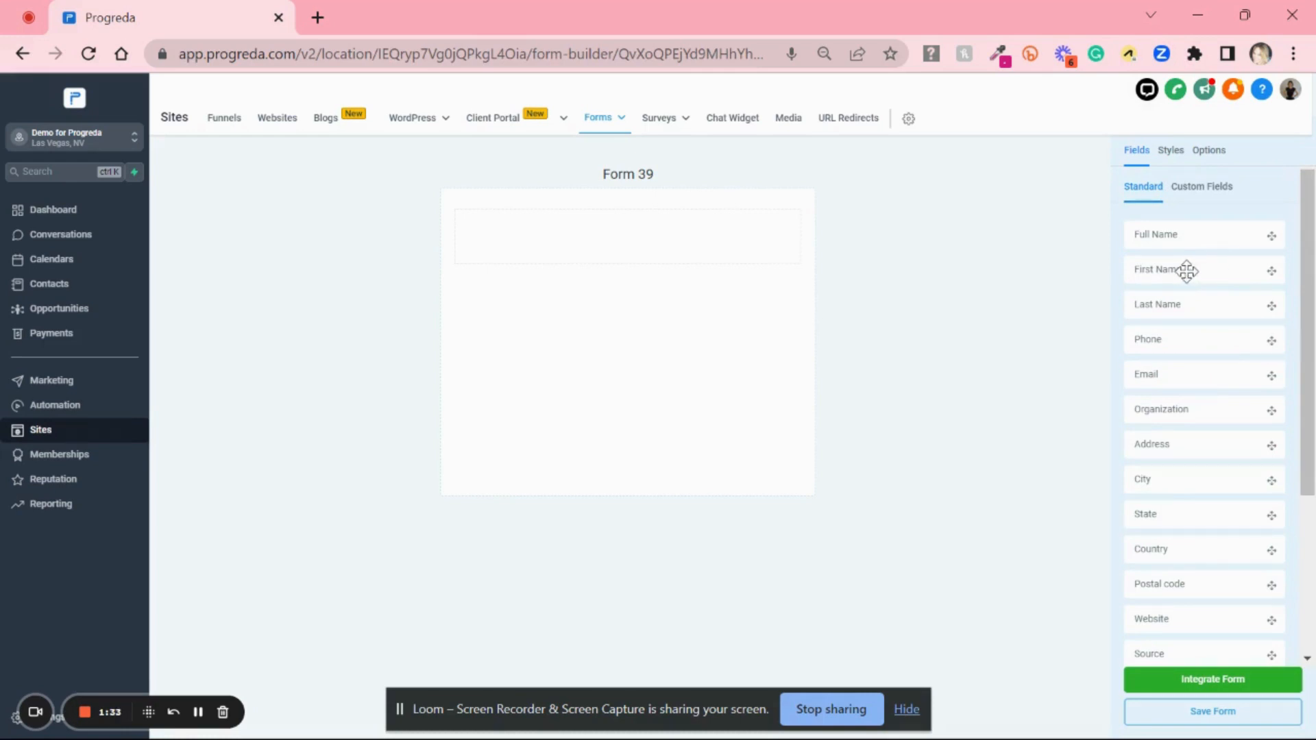
left_click_drag(1189, 272, 625, 244)
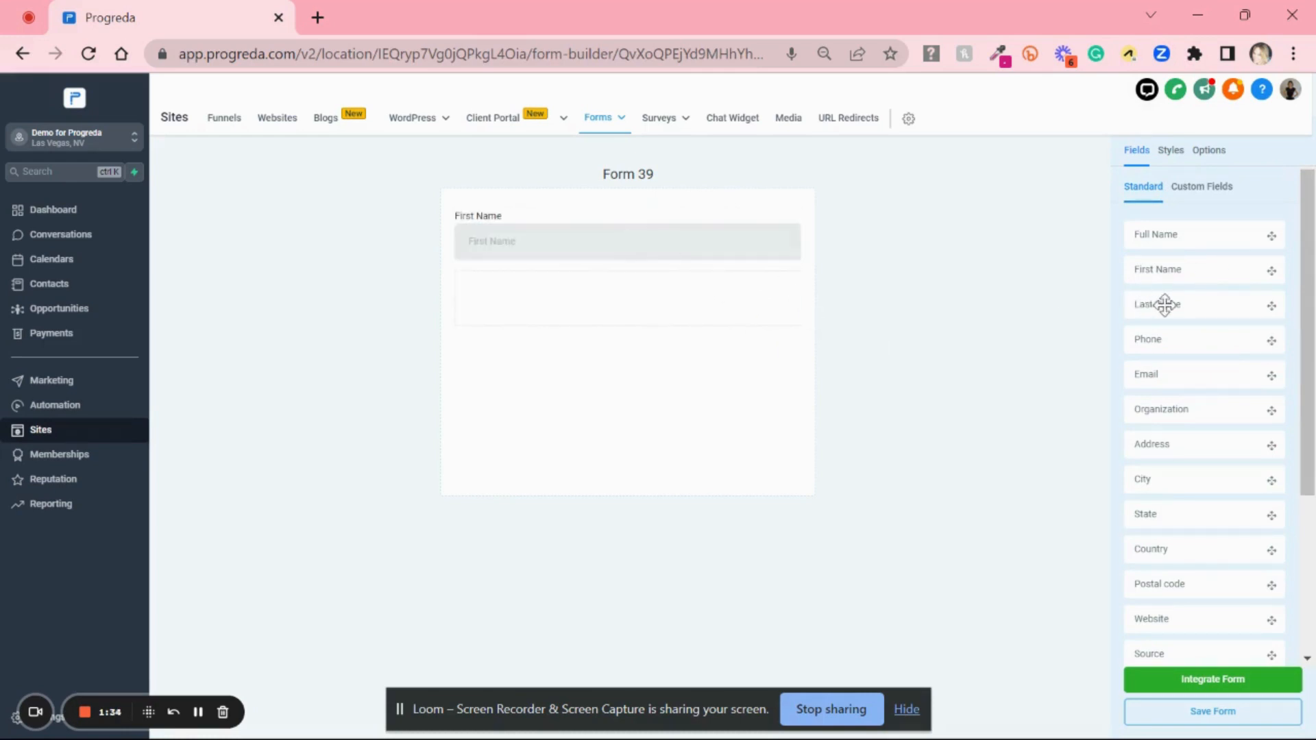
left_click_drag(1166, 303, 718, 310)
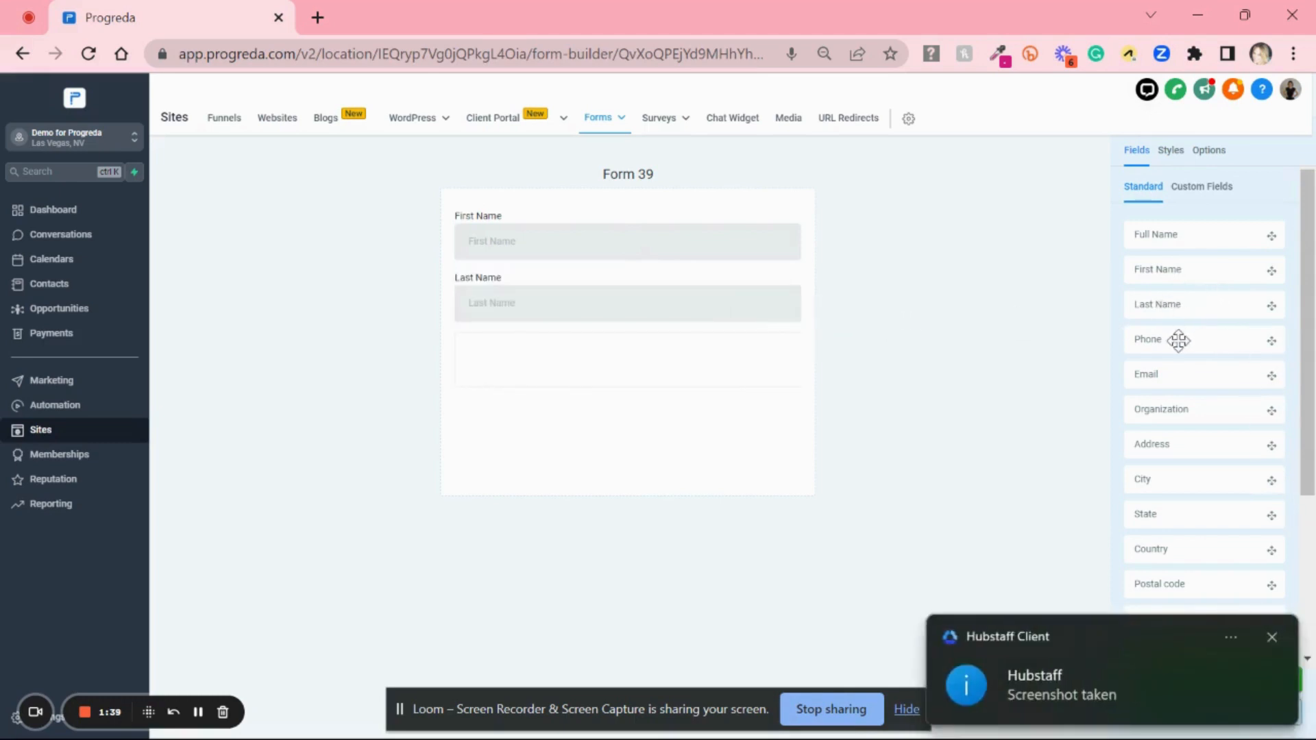
left_click_drag(1179, 340, 651, 370)
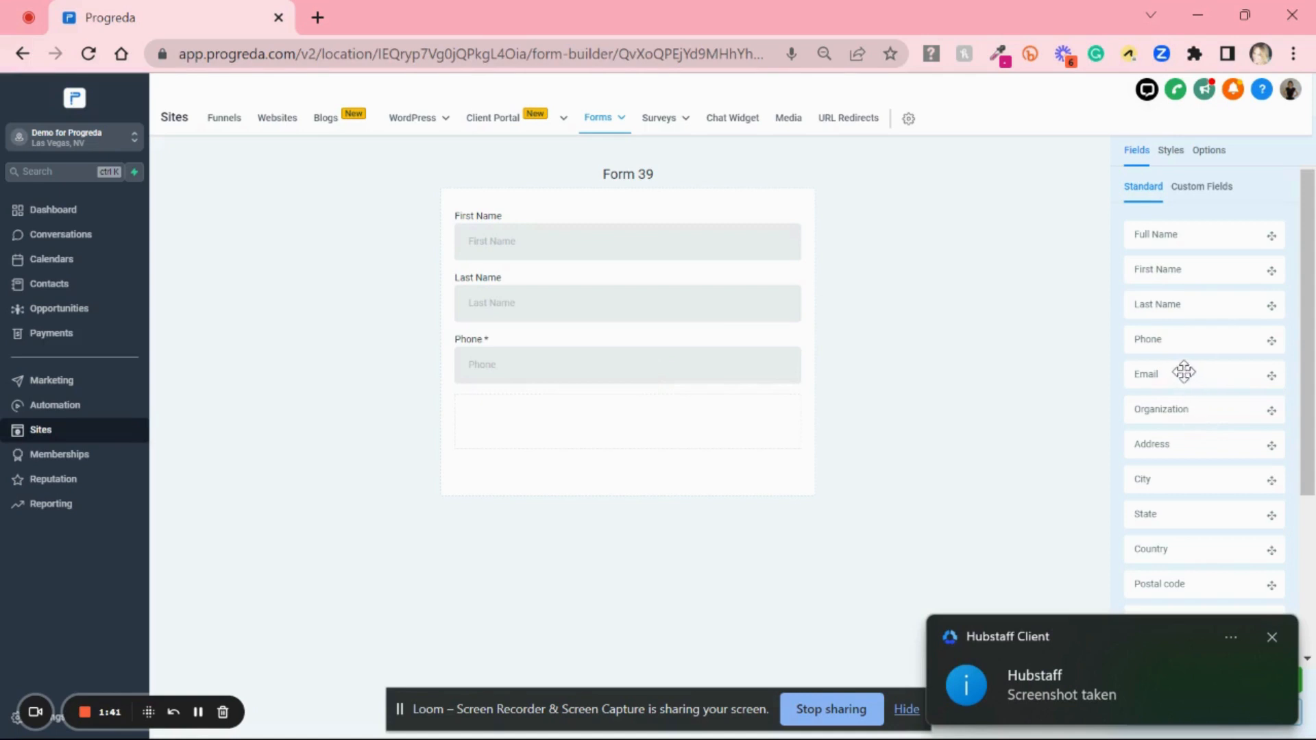
left_click_drag(1184, 372, 621, 424)
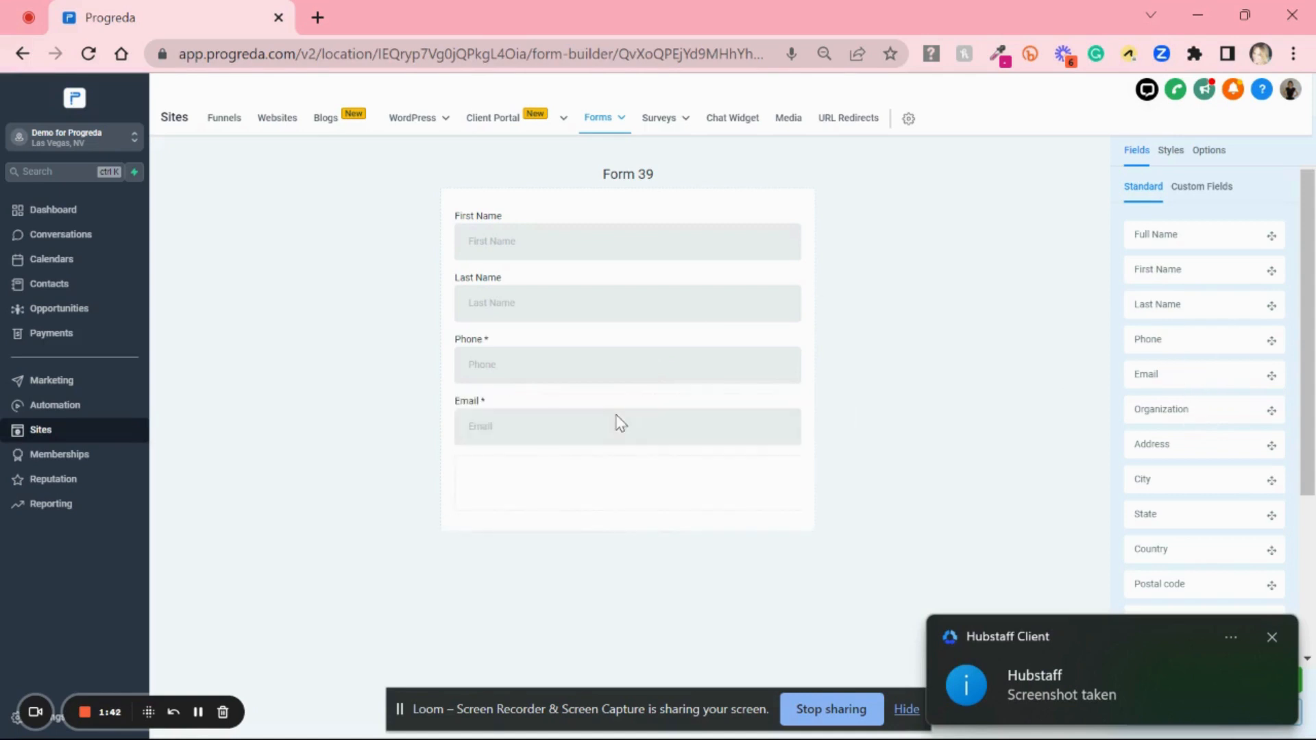
left_click(1272, 637)
- Add a Date of birth field below Email and a Button element at the end of the form
left_click_drag(1309, 479, 1309, 596)
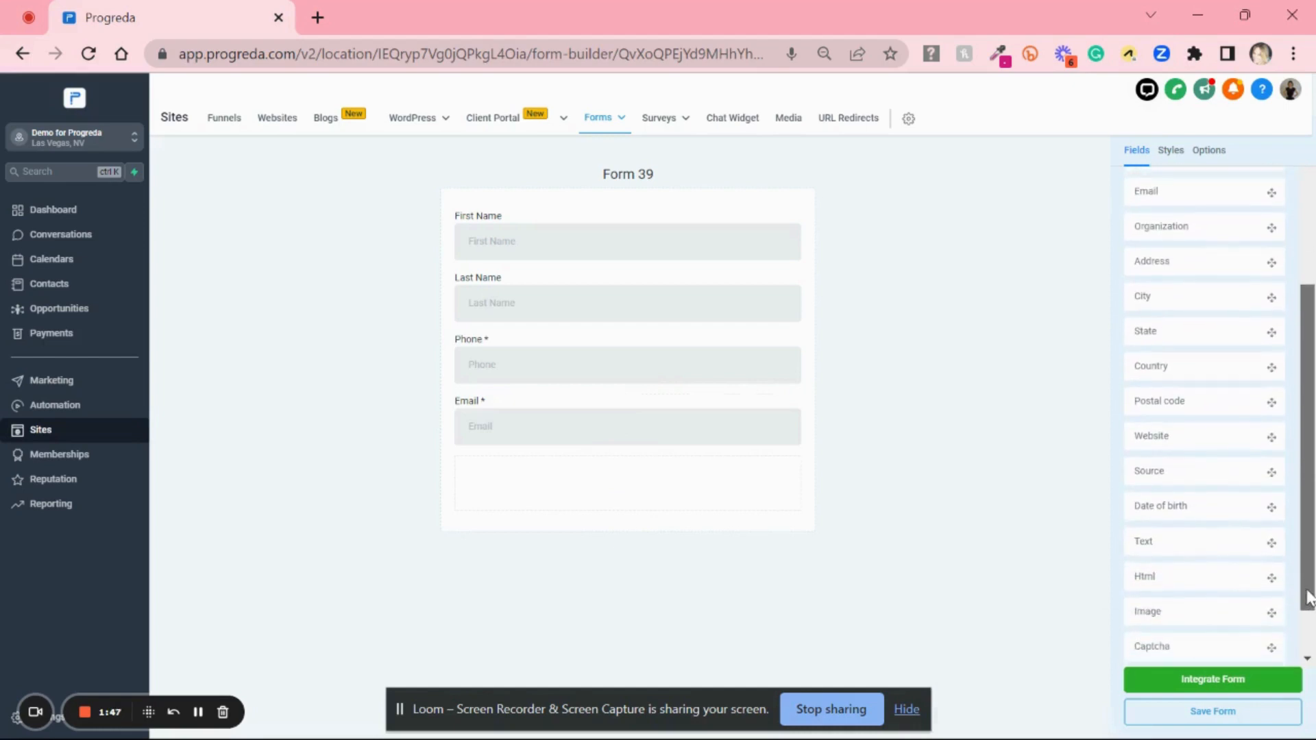
left_click_drag(1162, 505, 679, 488)
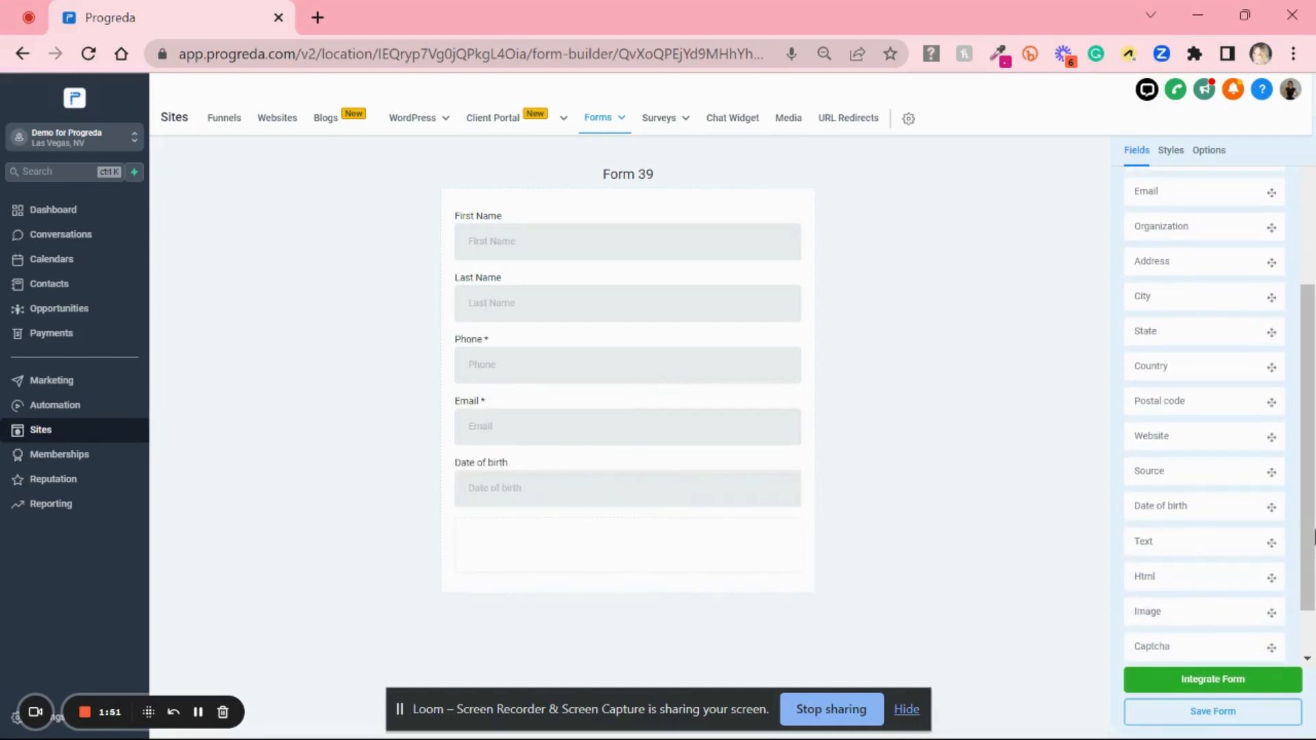
left_click_drag(1309, 555, 1303, 636)
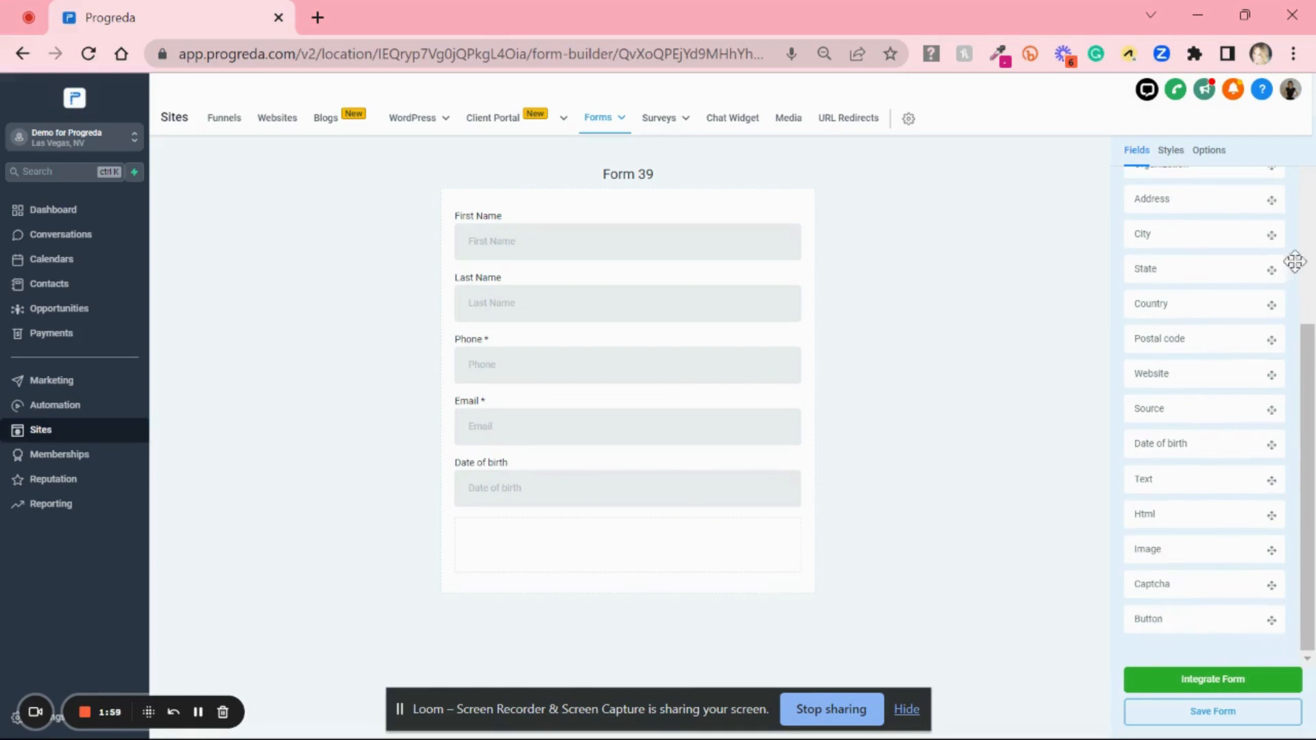
left_click_drag(1282, 629, 623, 537)
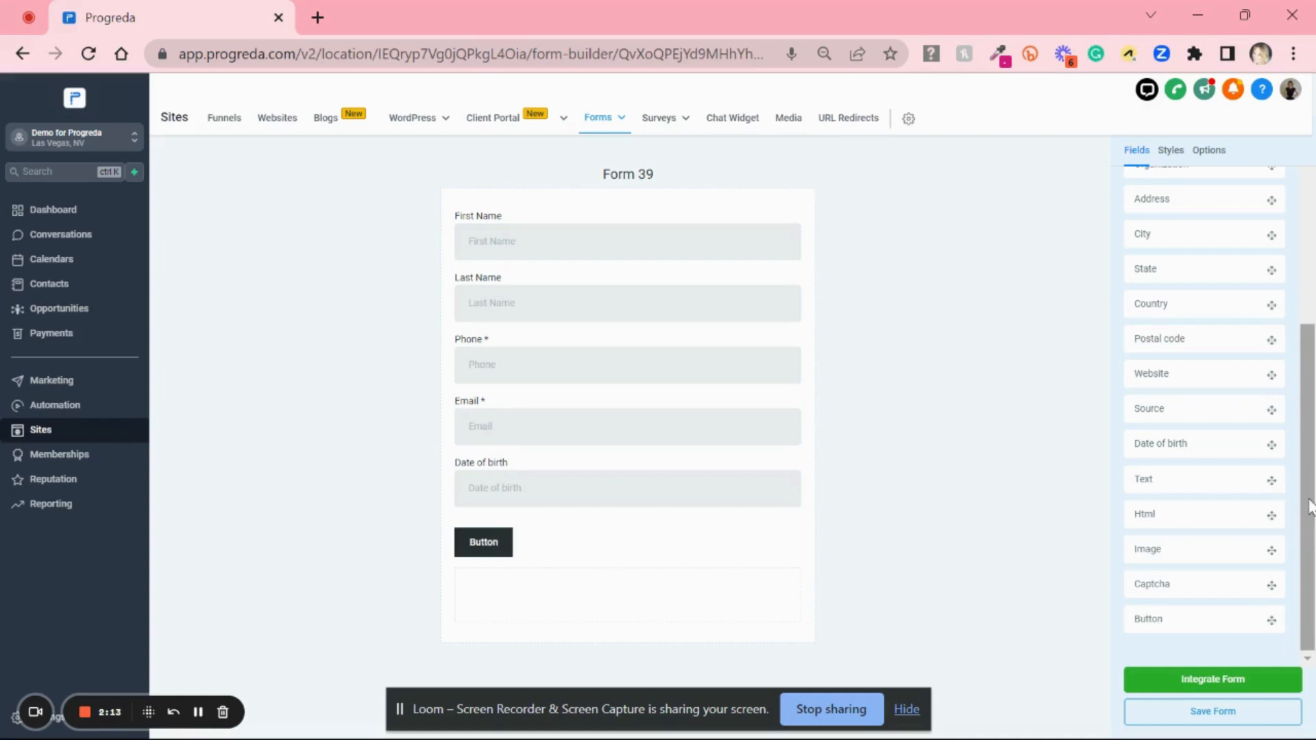
- Insert a State field between the Phone and Email fields
mouse_move(1311, 508)
left_mouse_down()
mouse_move(1301, 408)
mouse_move(1300, 485)
left_mouse_up()
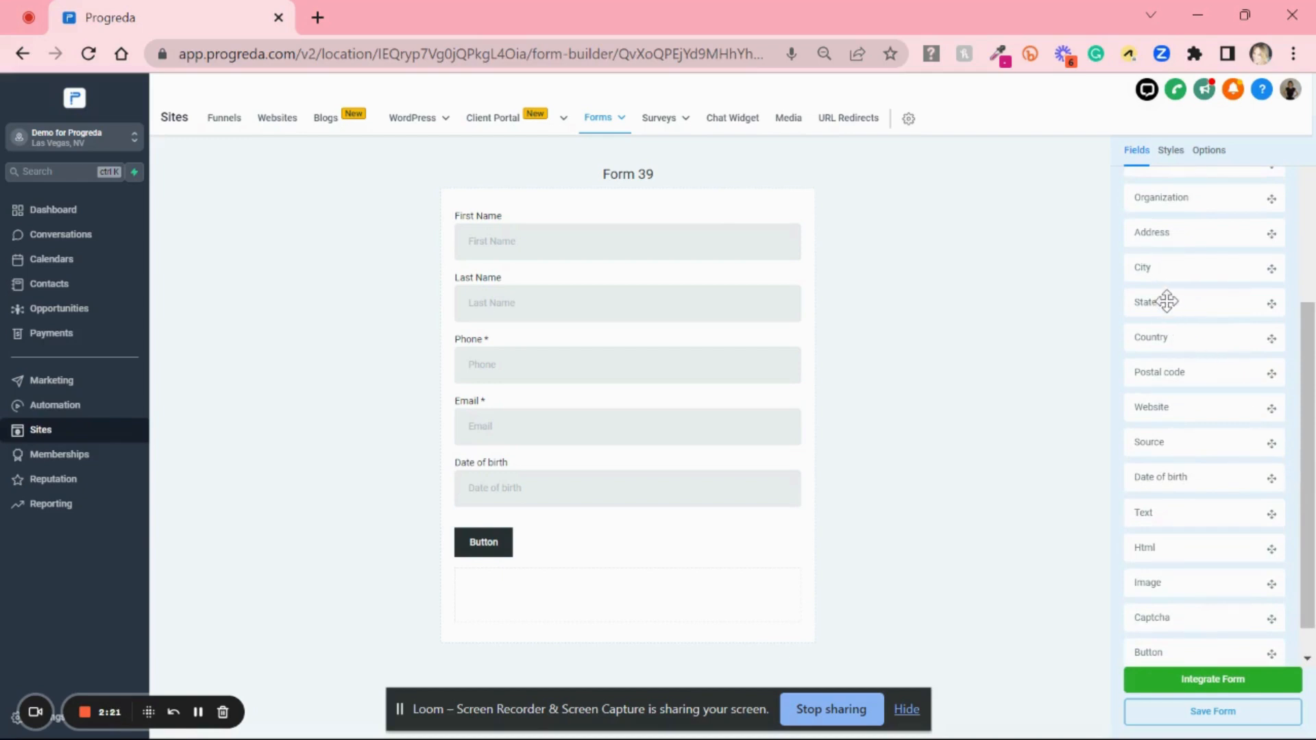
left_click_drag(1167, 302, 668, 413)
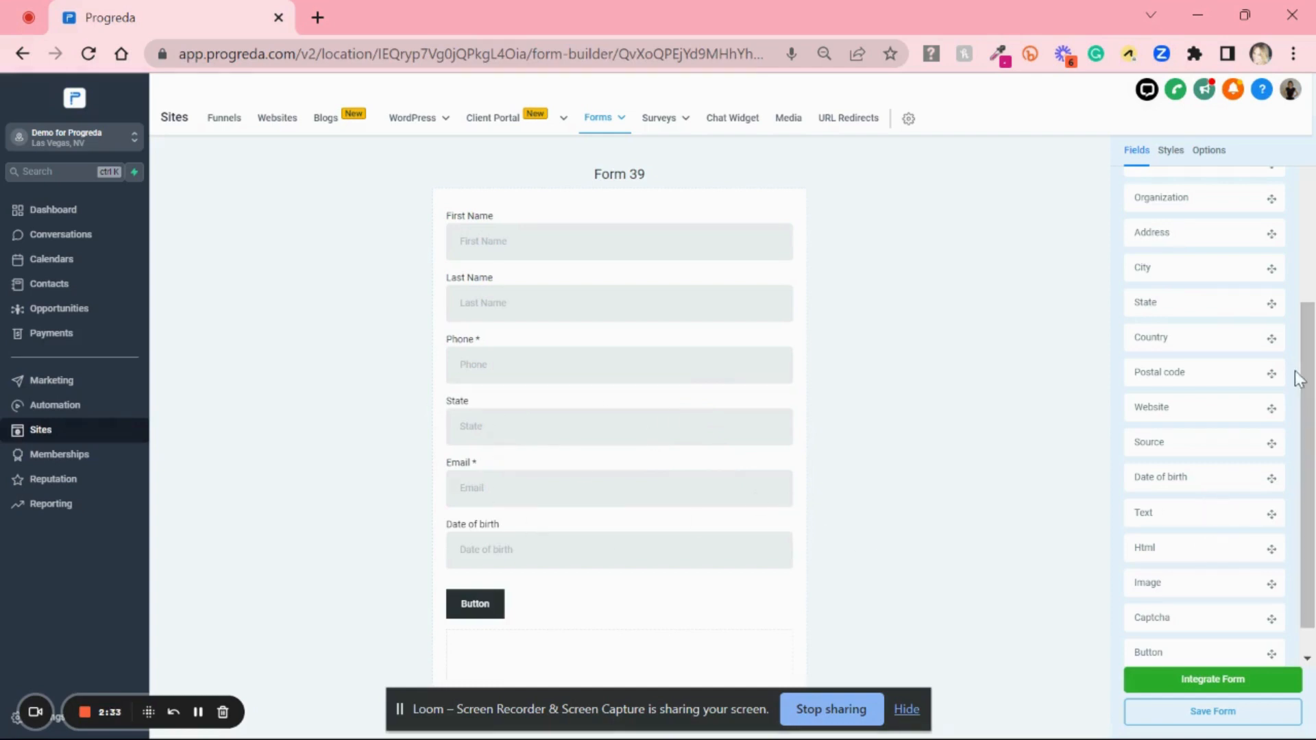
- Insert an Organization field between Email and Date of birth and remove it from the form again
left_click_drag(1304, 382, 1301, 296)
left_click_drag(1189, 350, 610, 526)
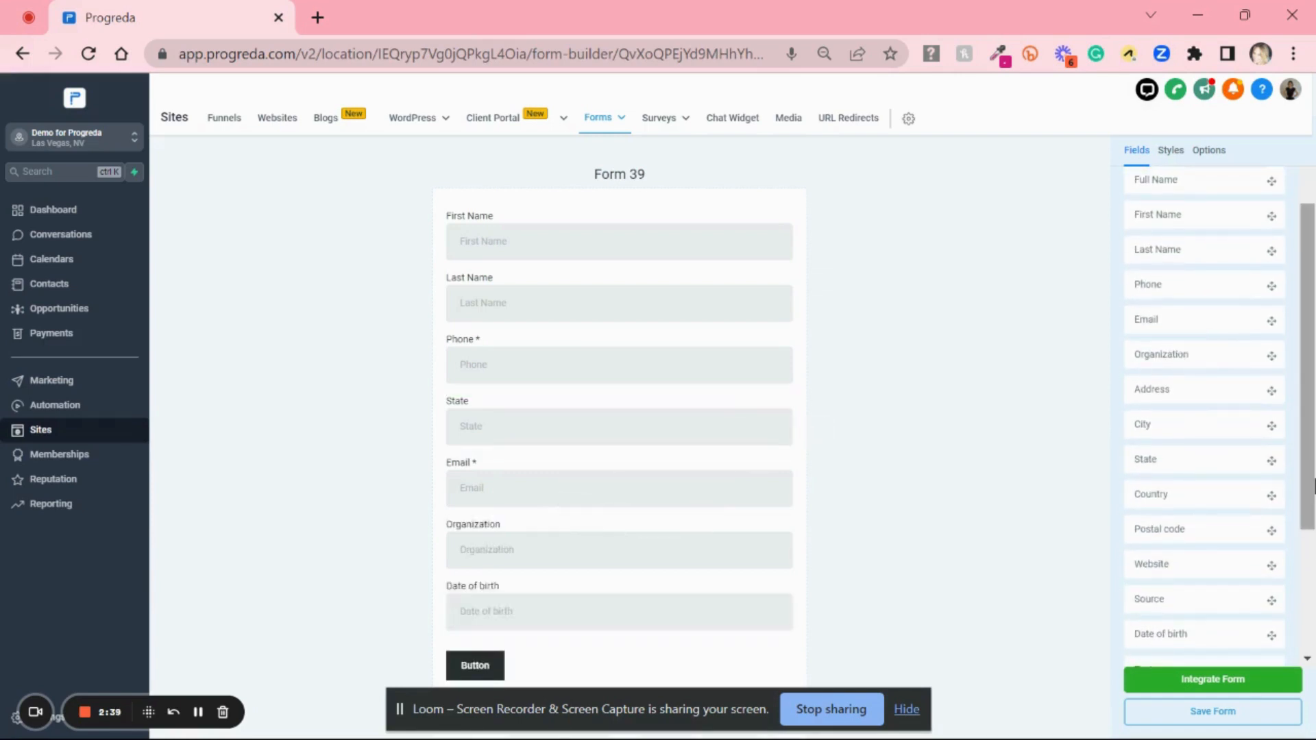
left_click_drag(1311, 481, 1312, 604)
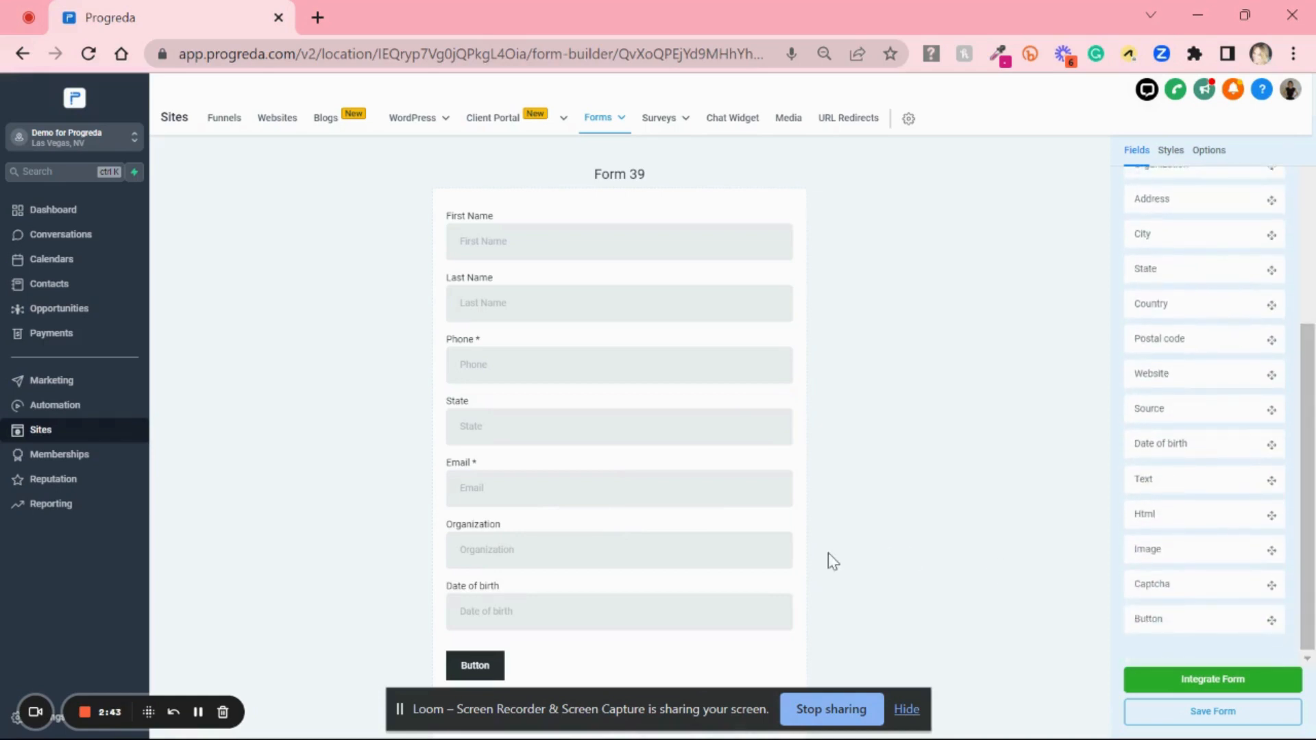
left_click(596, 555)
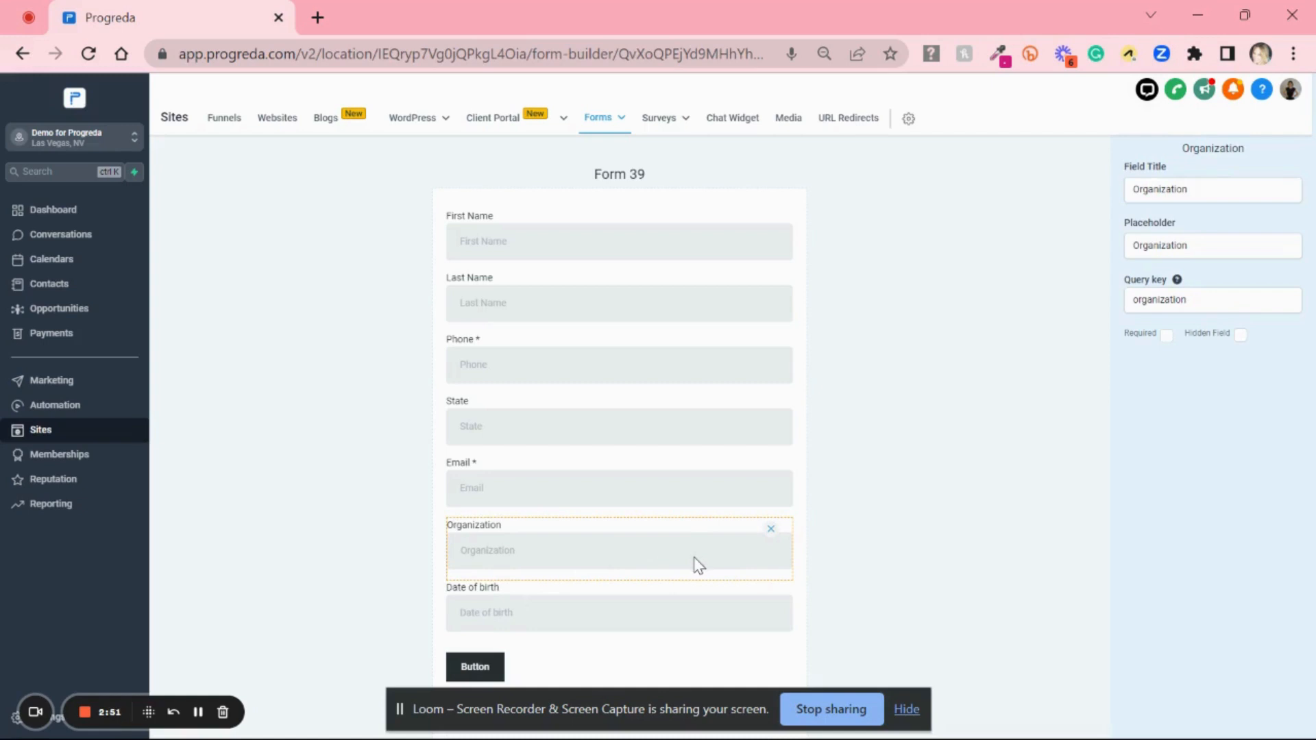
left_click(771, 529)
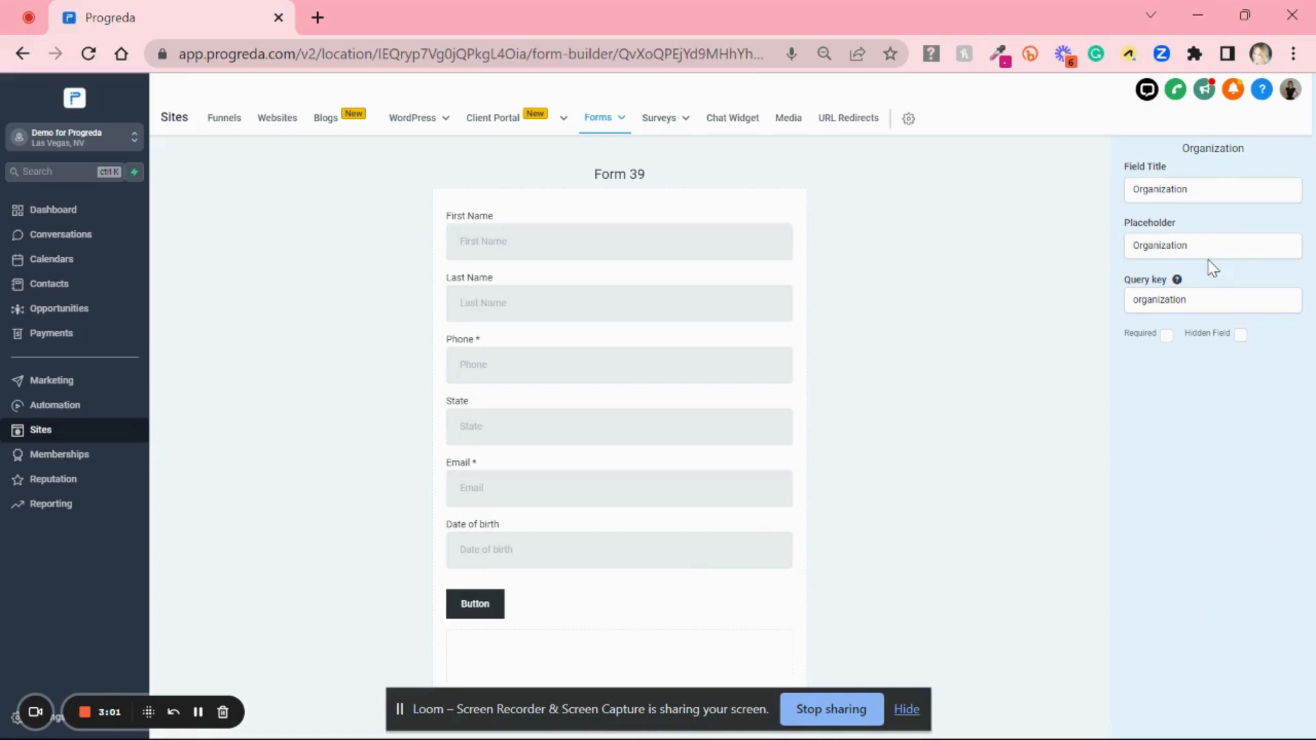
left_click(924, 348)
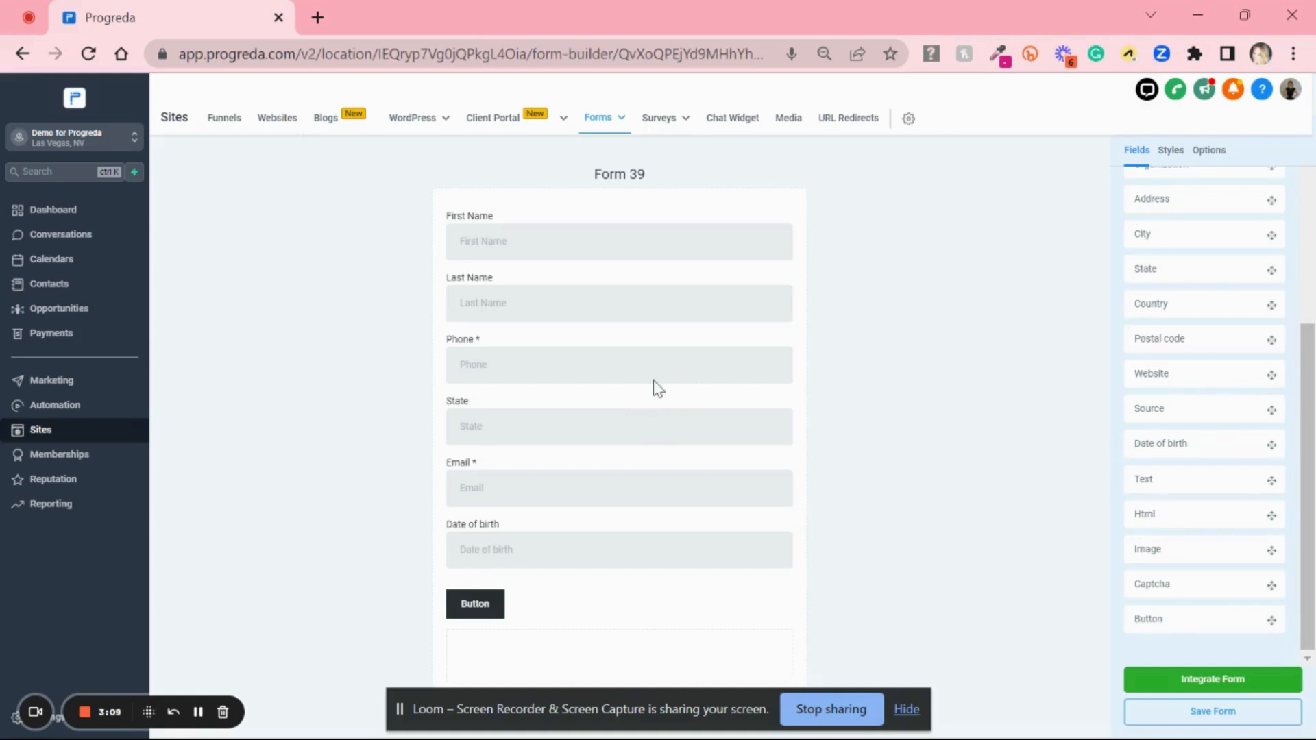
- Make the First Name, Last Name and State fields required
left_click(603, 439)
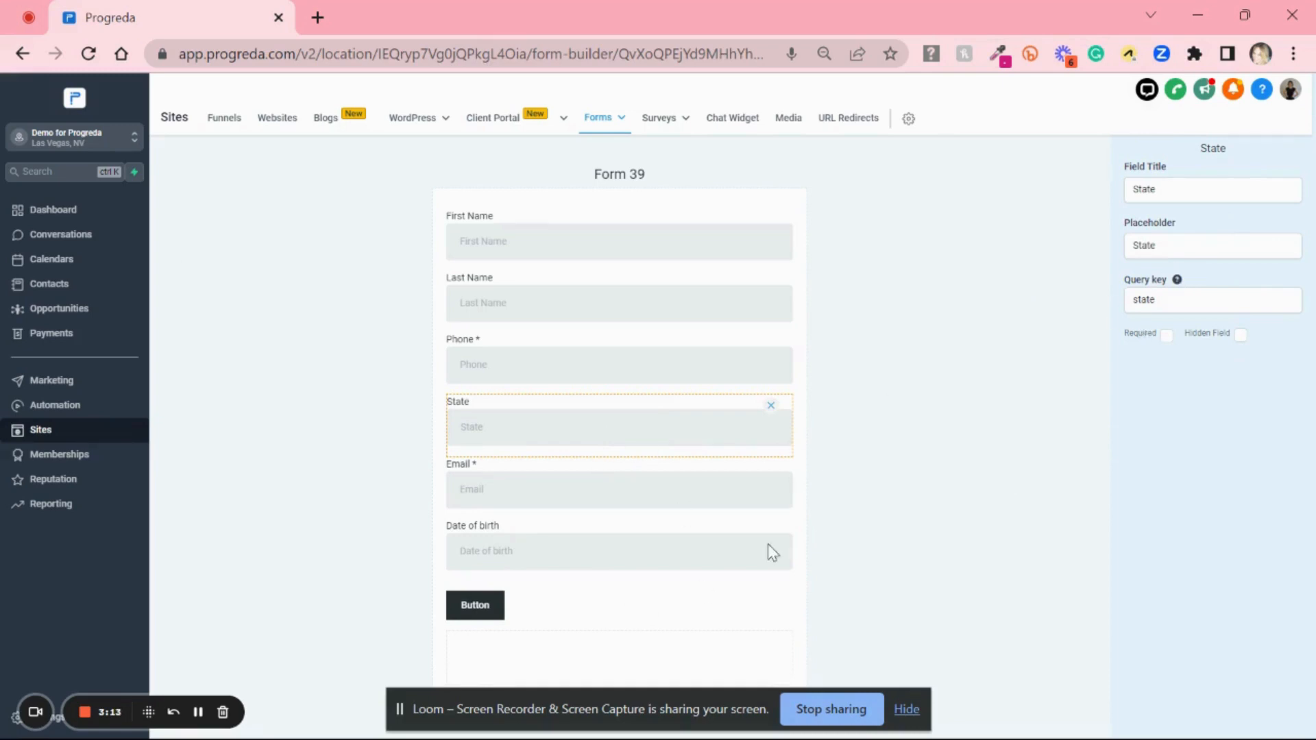
left_click(977, 257)
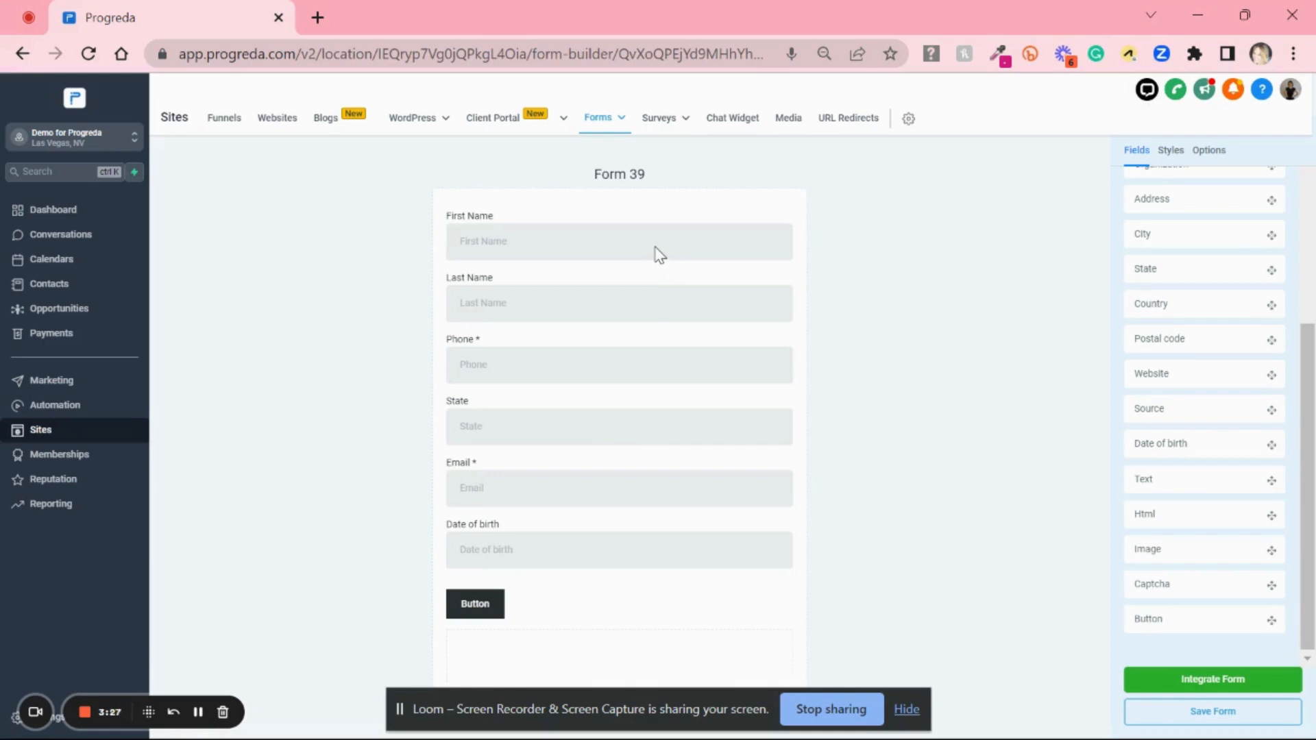
left_click(493, 243)
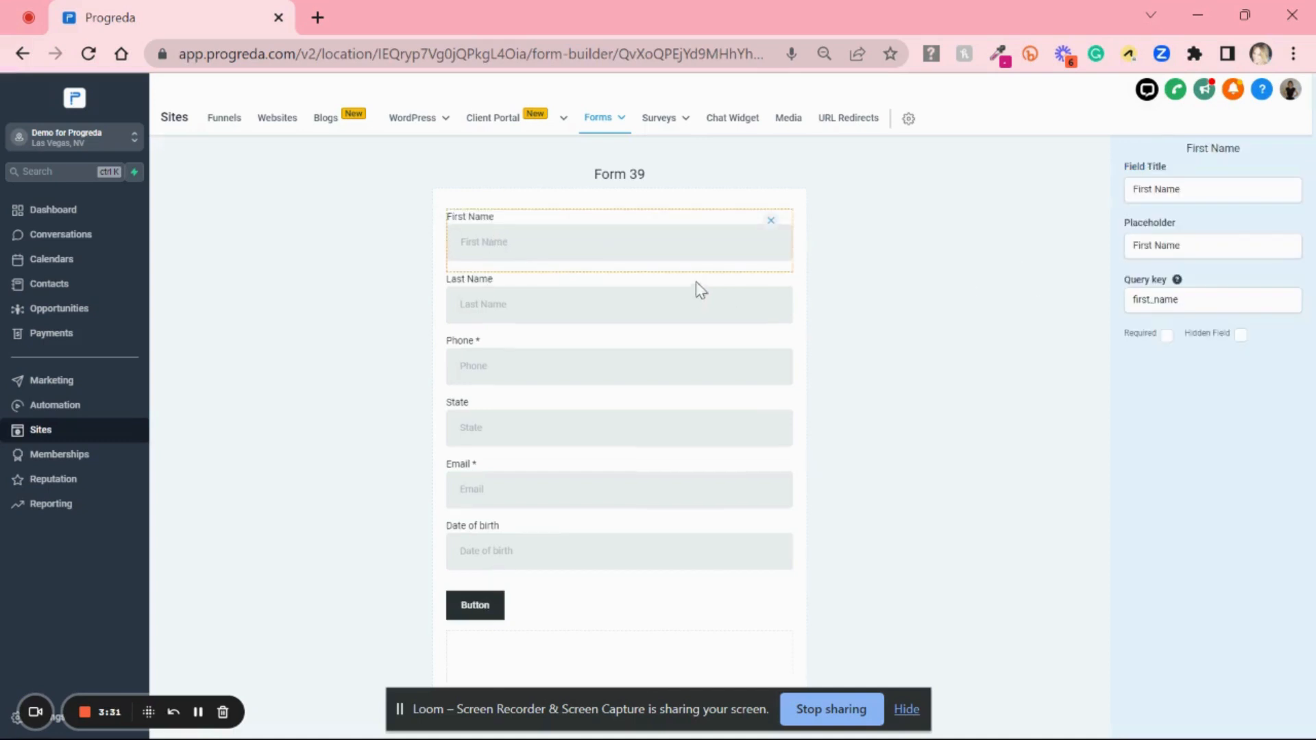
left_click(1166, 336)
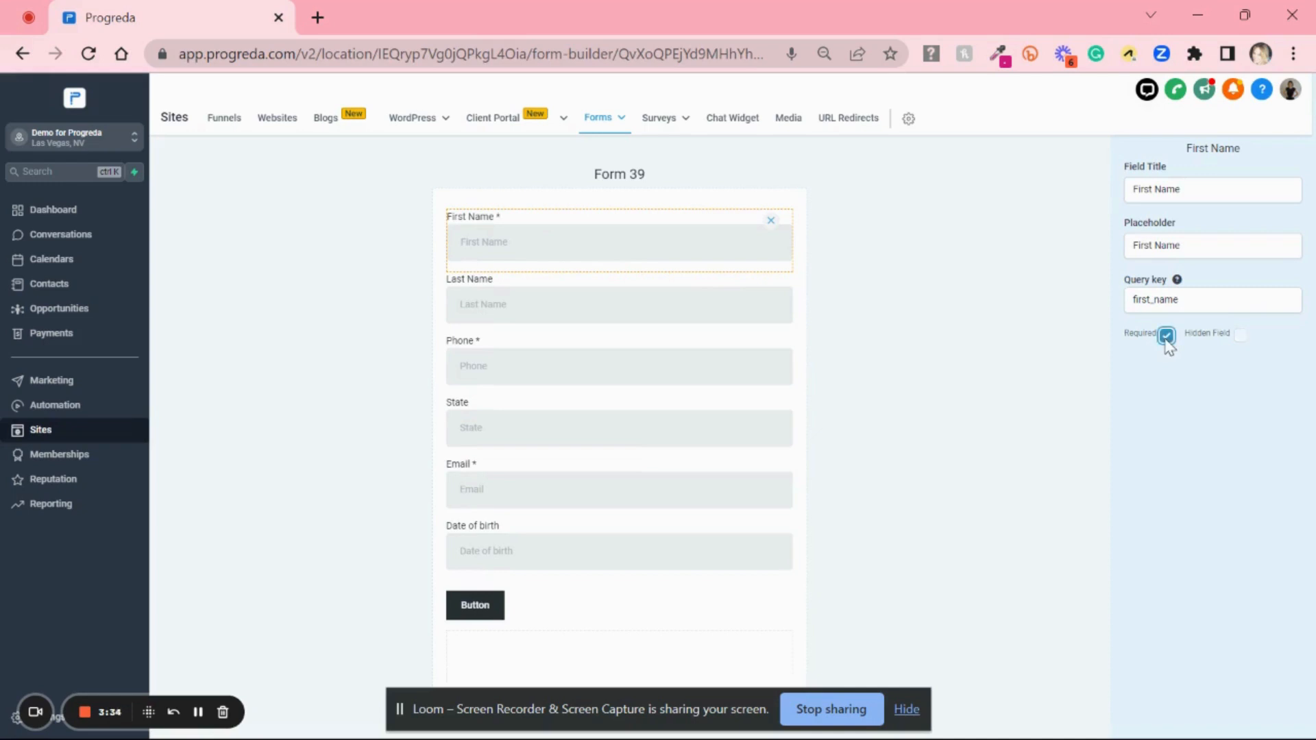
left_click(644, 317)
left_click(1167, 335)
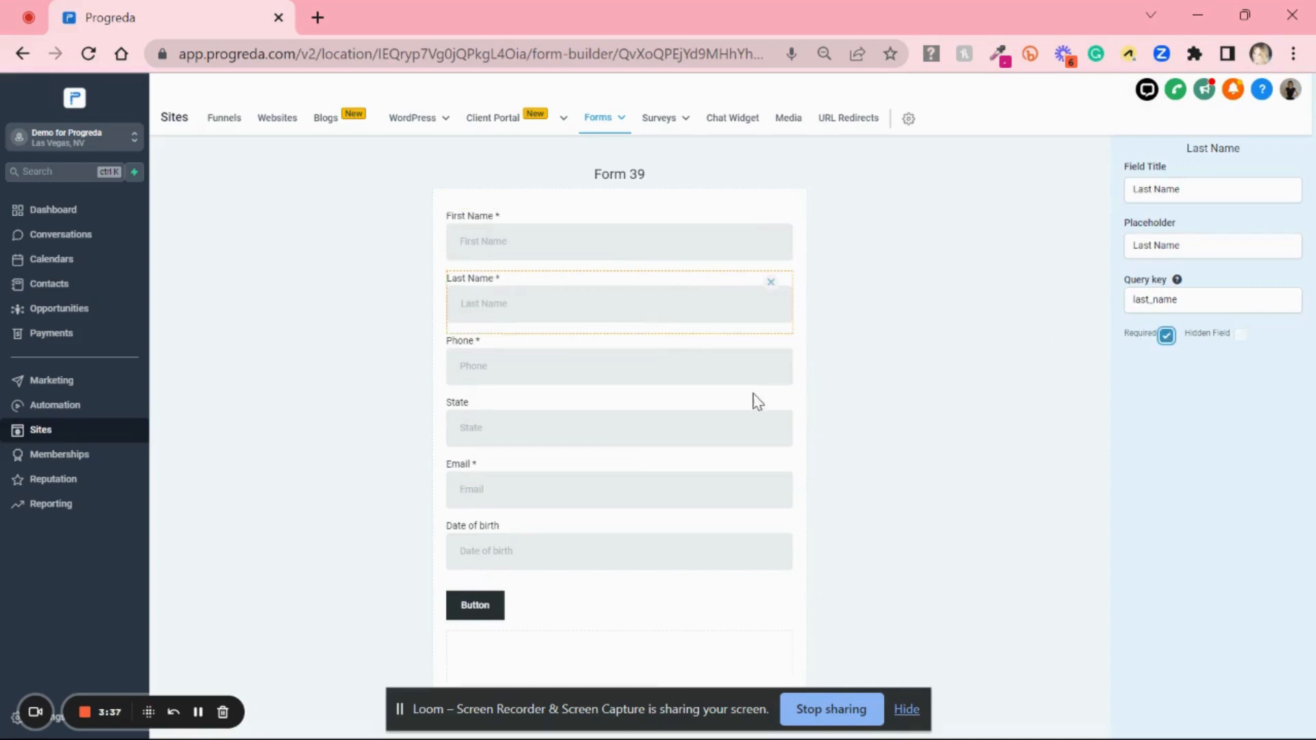
left_click(579, 439)
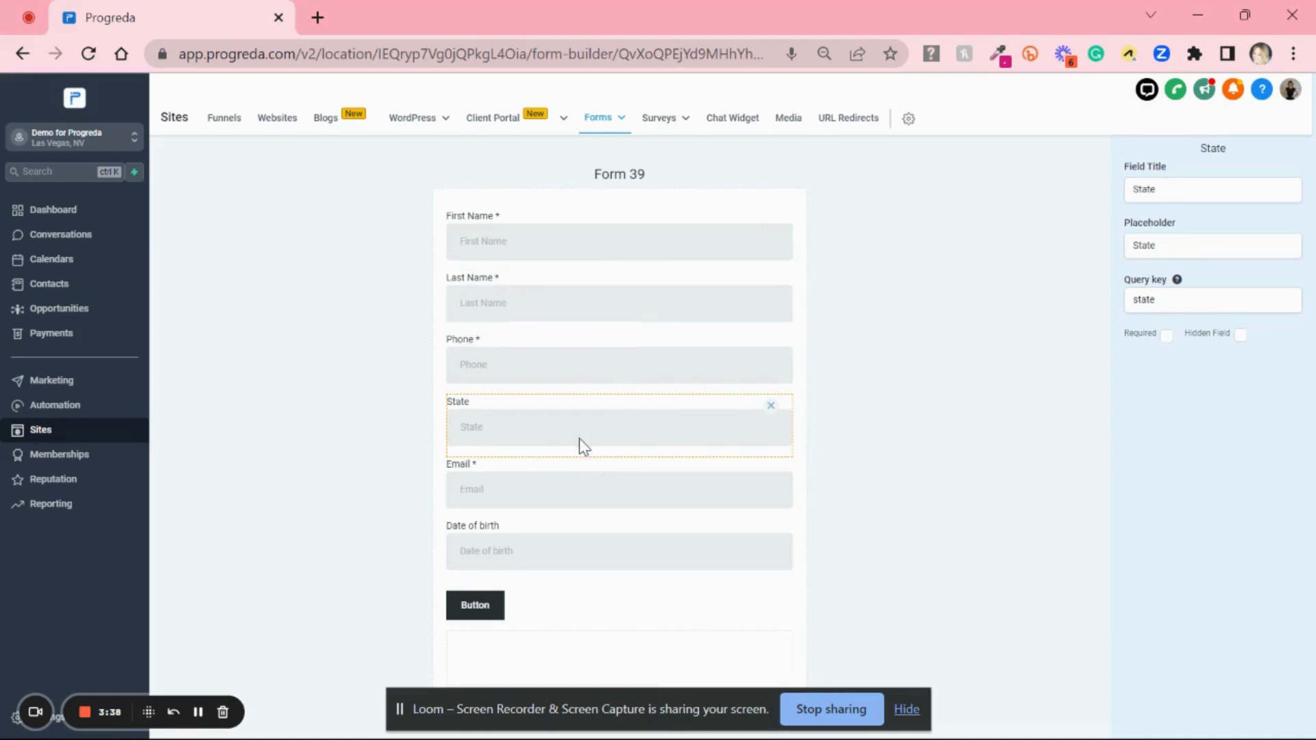
left_click(1165, 335)
- Review the Email, Date of birth and Last Name field settings and make the Phone field optional
left_click(491, 492)
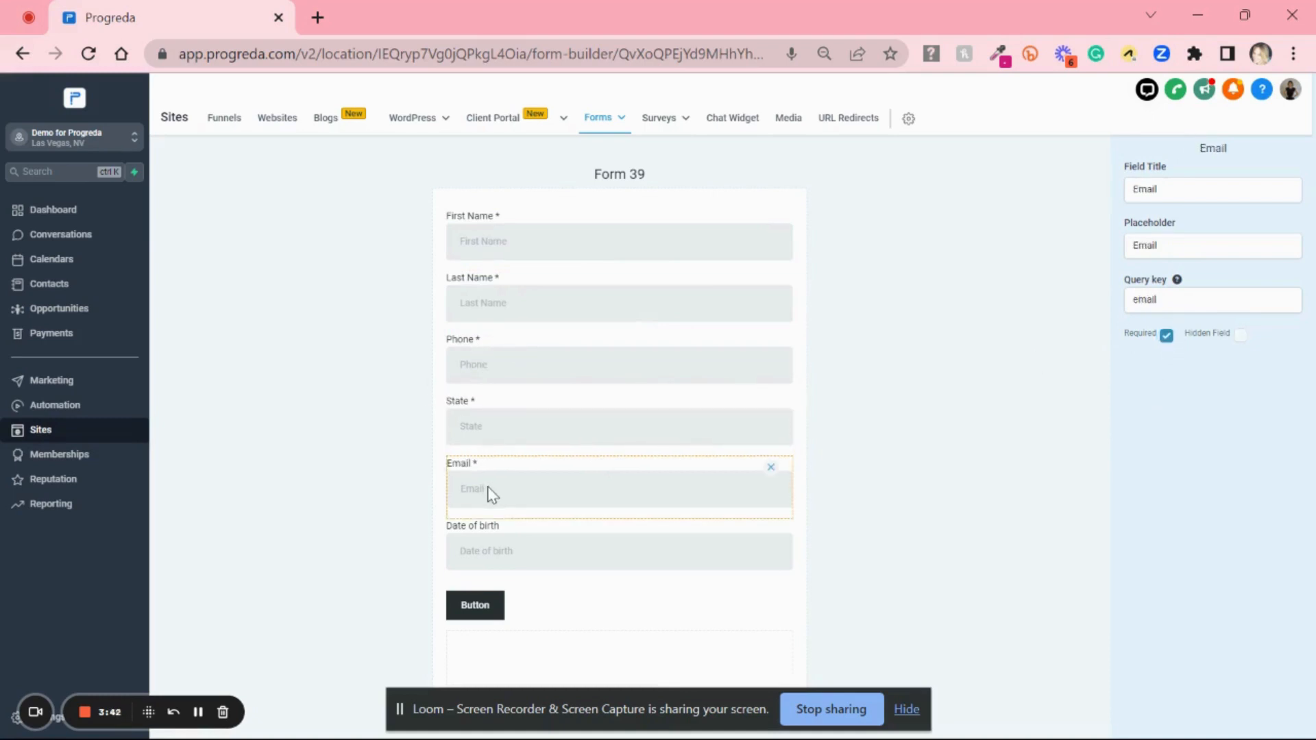
left_click(500, 552)
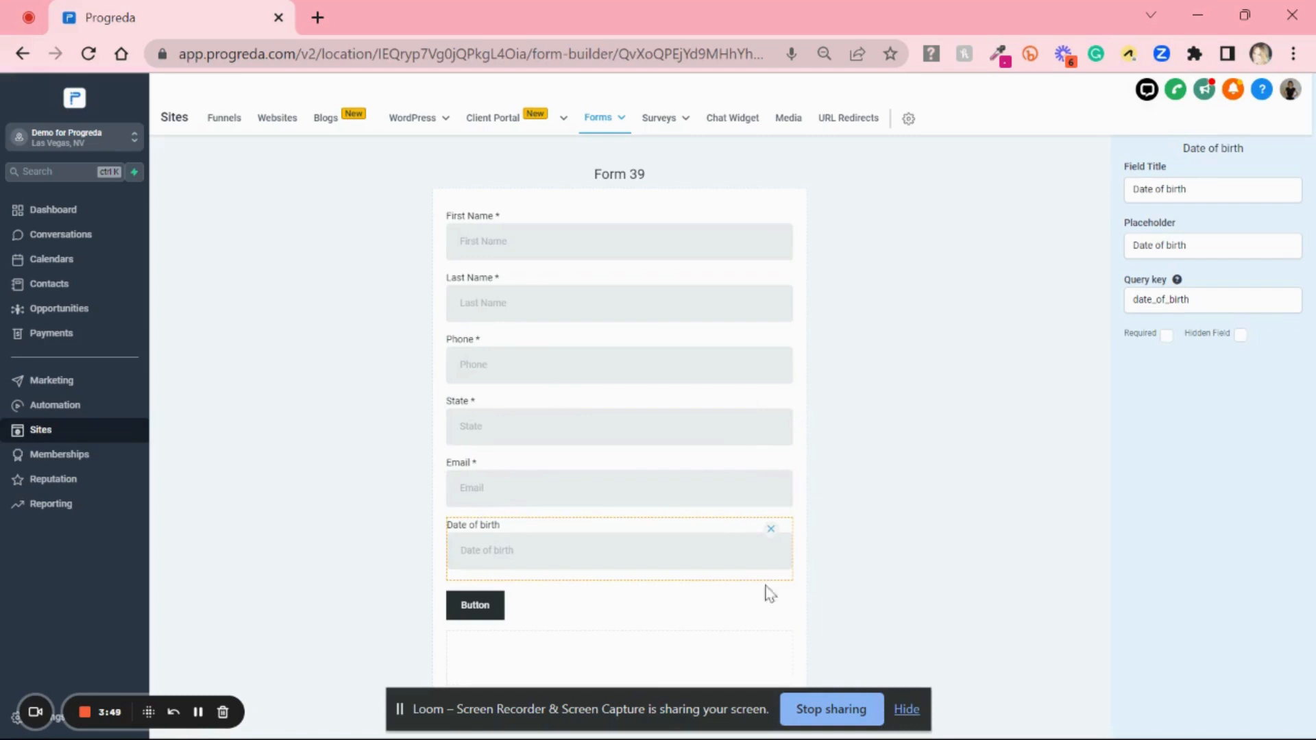
left_click(663, 302)
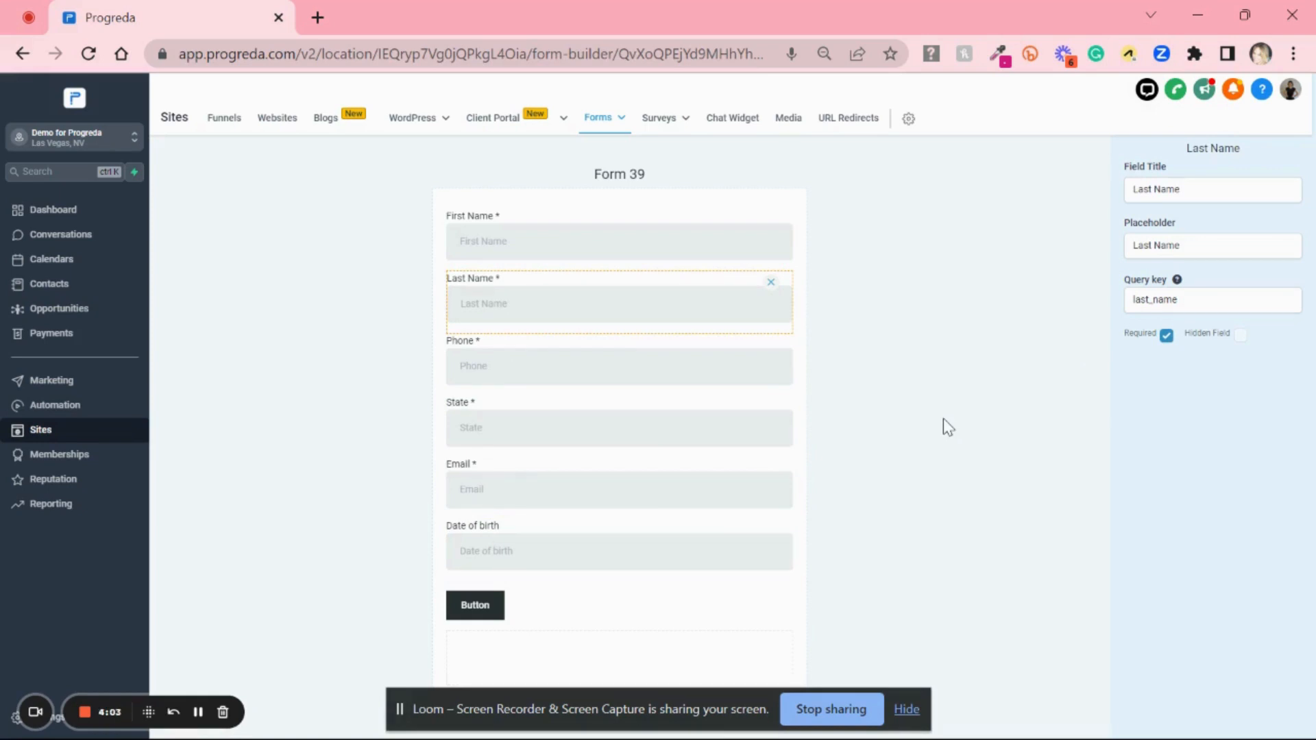
left_click(703, 357)
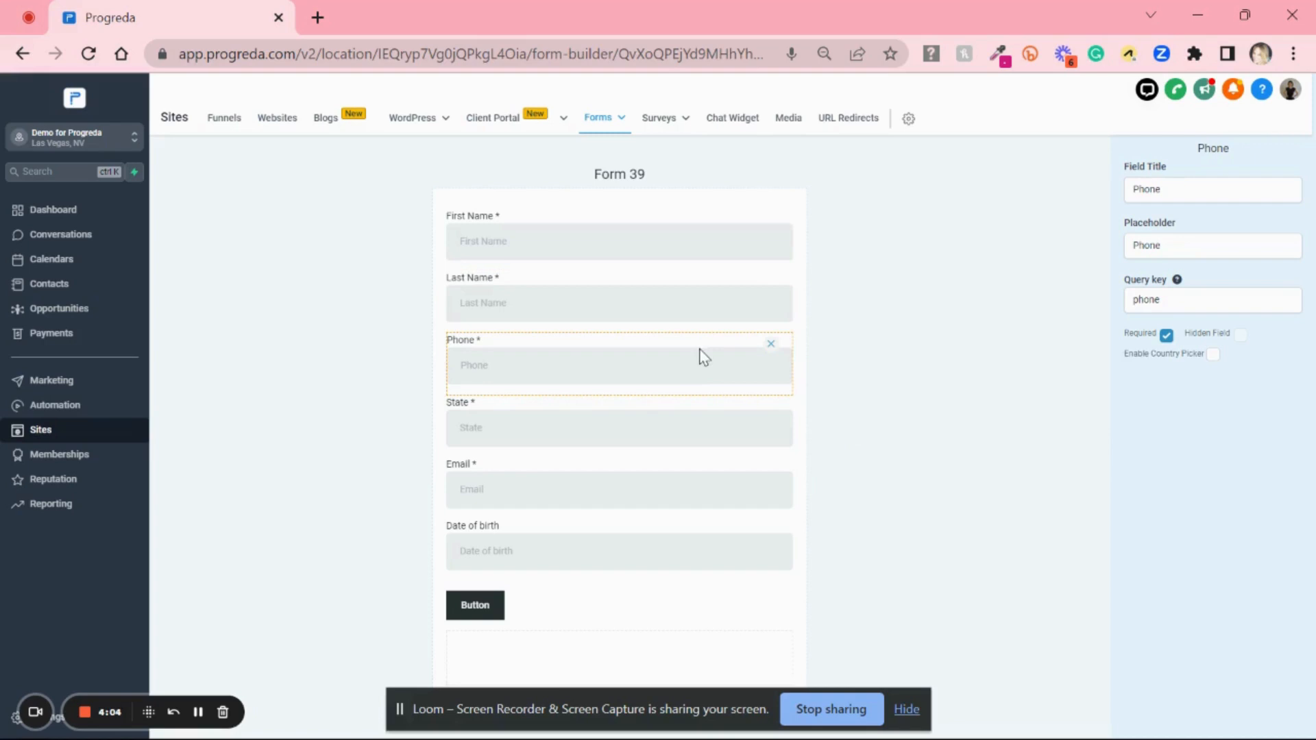
left_click(1165, 335)
left_click(999, 461)
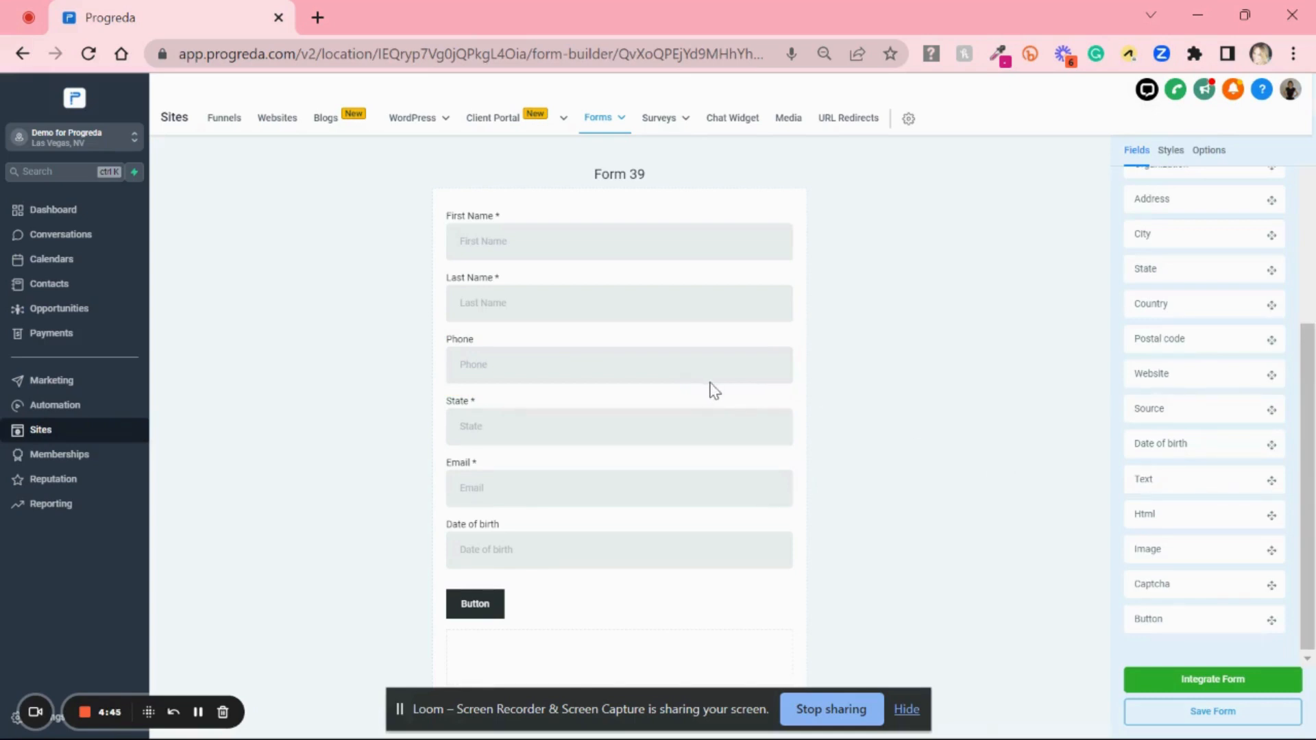
- Change the text of the form's button to "Submit"
left_click(471, 616)
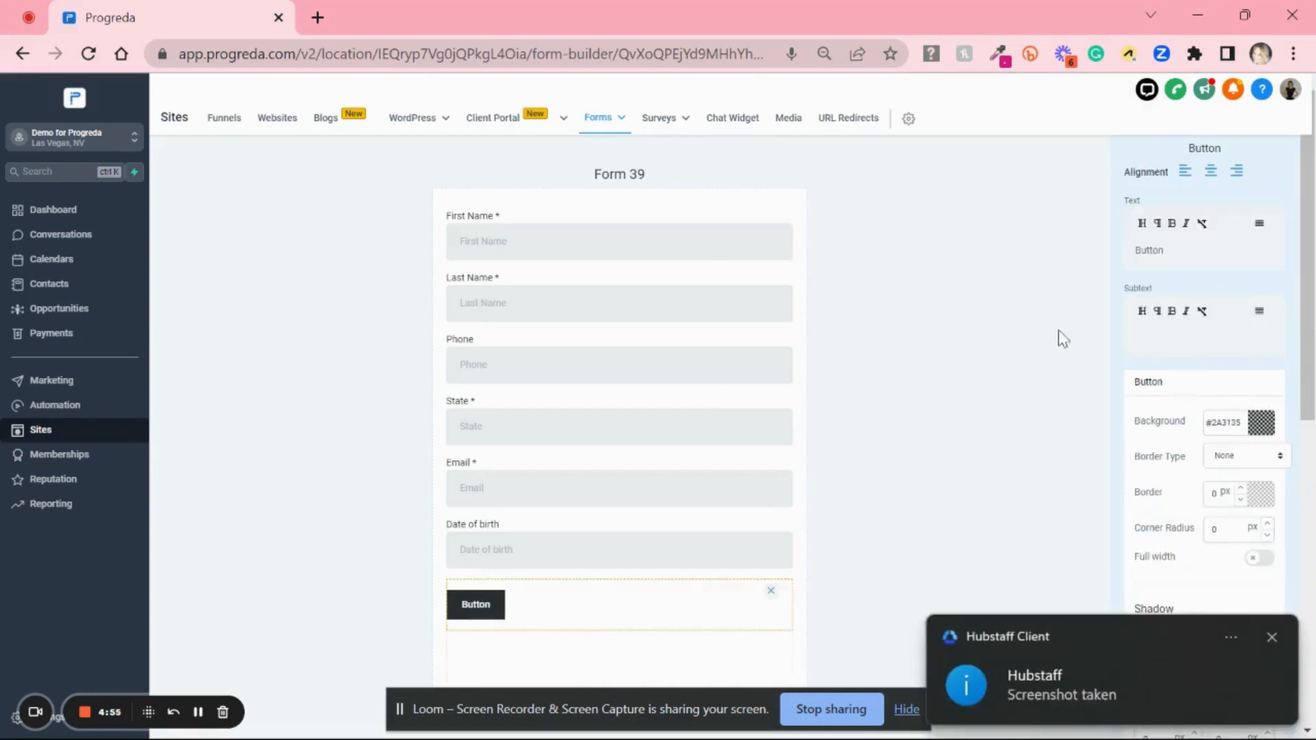
left_click(1167, 255)
key("BackSpace")
key("BackSpace")
key("BackSpace")
key("BackSpace")
key("BackSpace")
key("BackSpace")
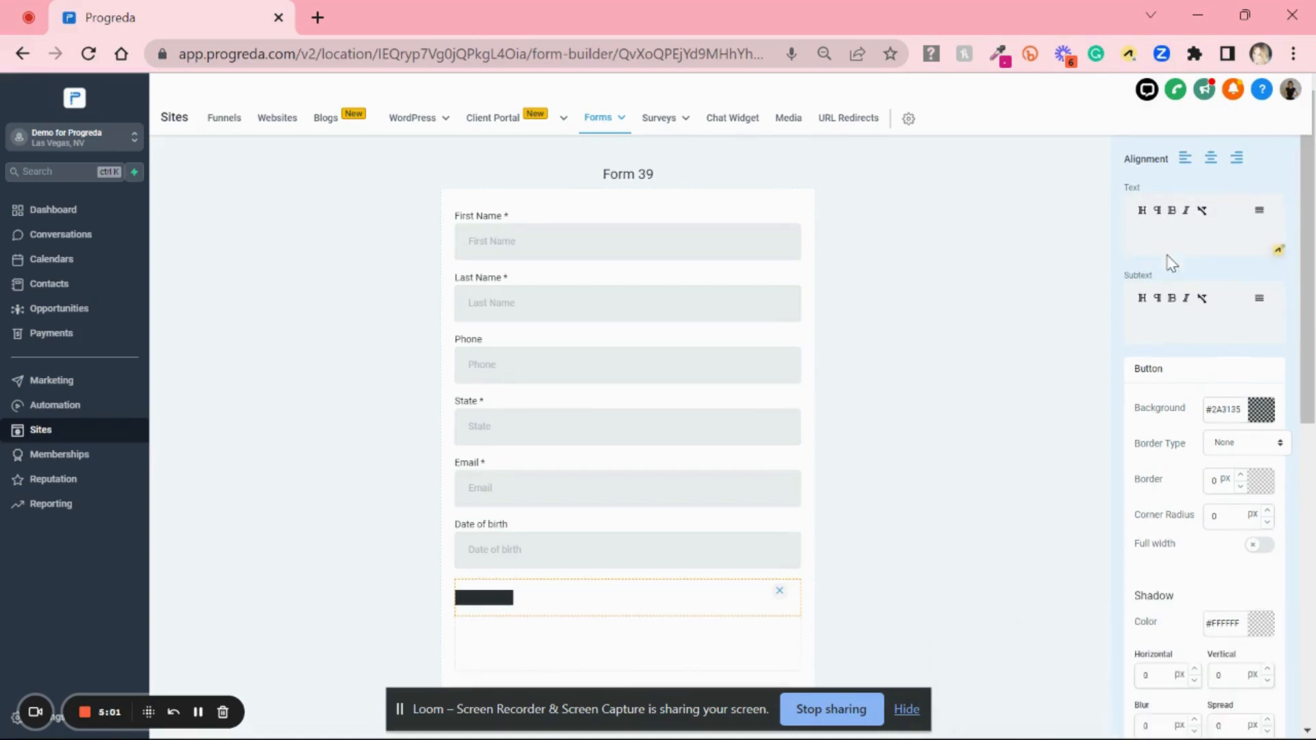
type("Submit")
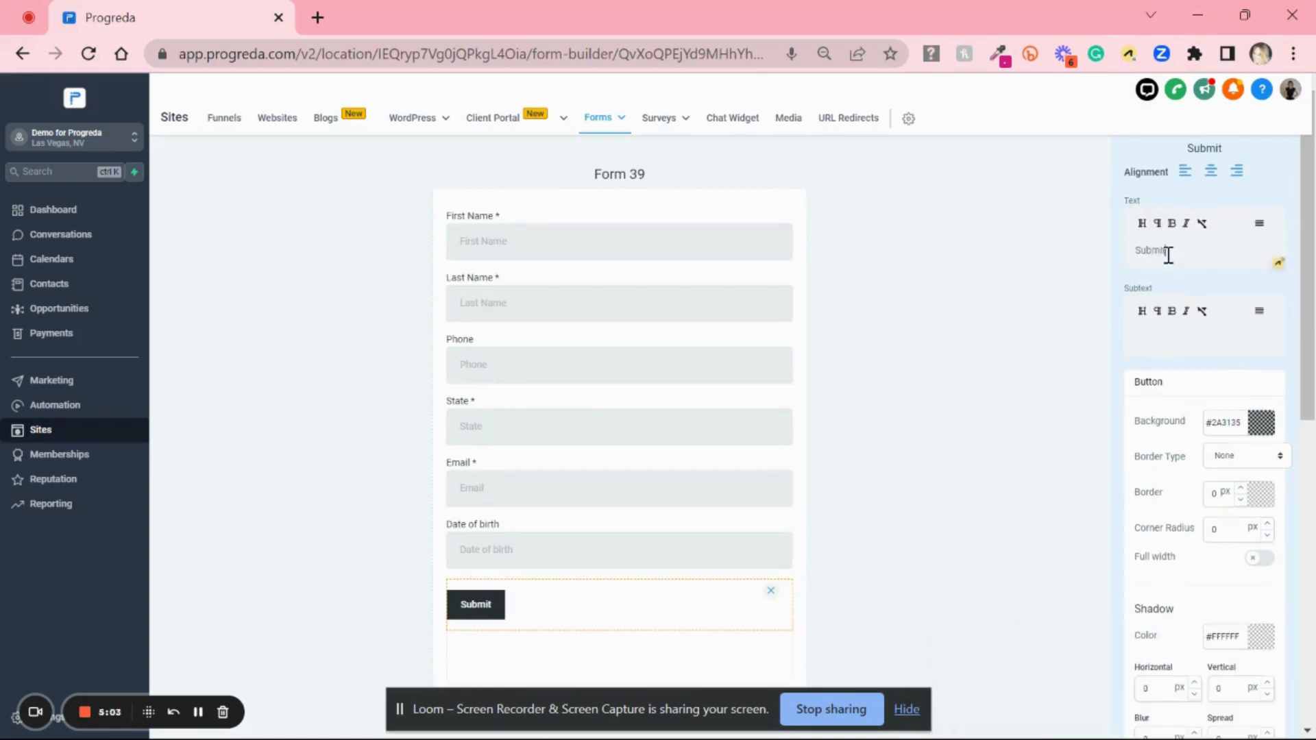
- Add the subtext "Click in here when you are done" to the Submit button
left_click(1169, 338)
type("Click")
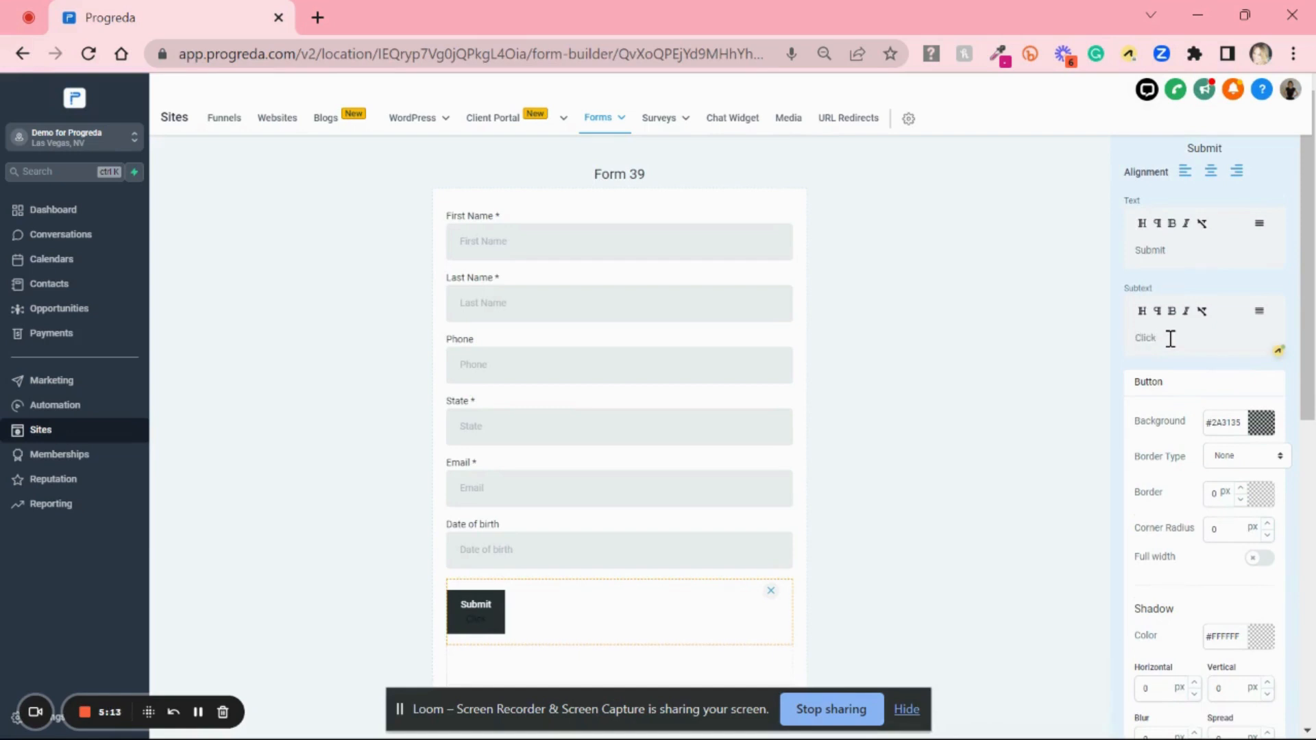
type(" in here when")
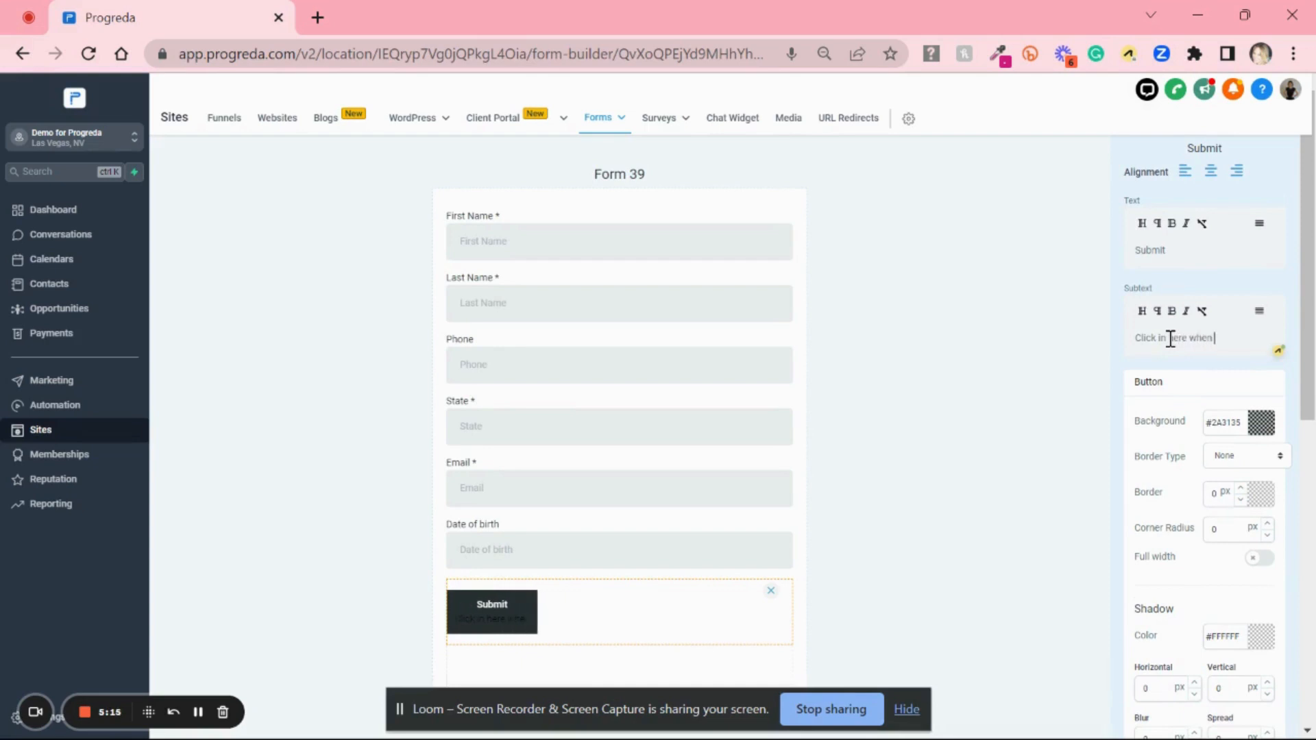
type(" you are done")
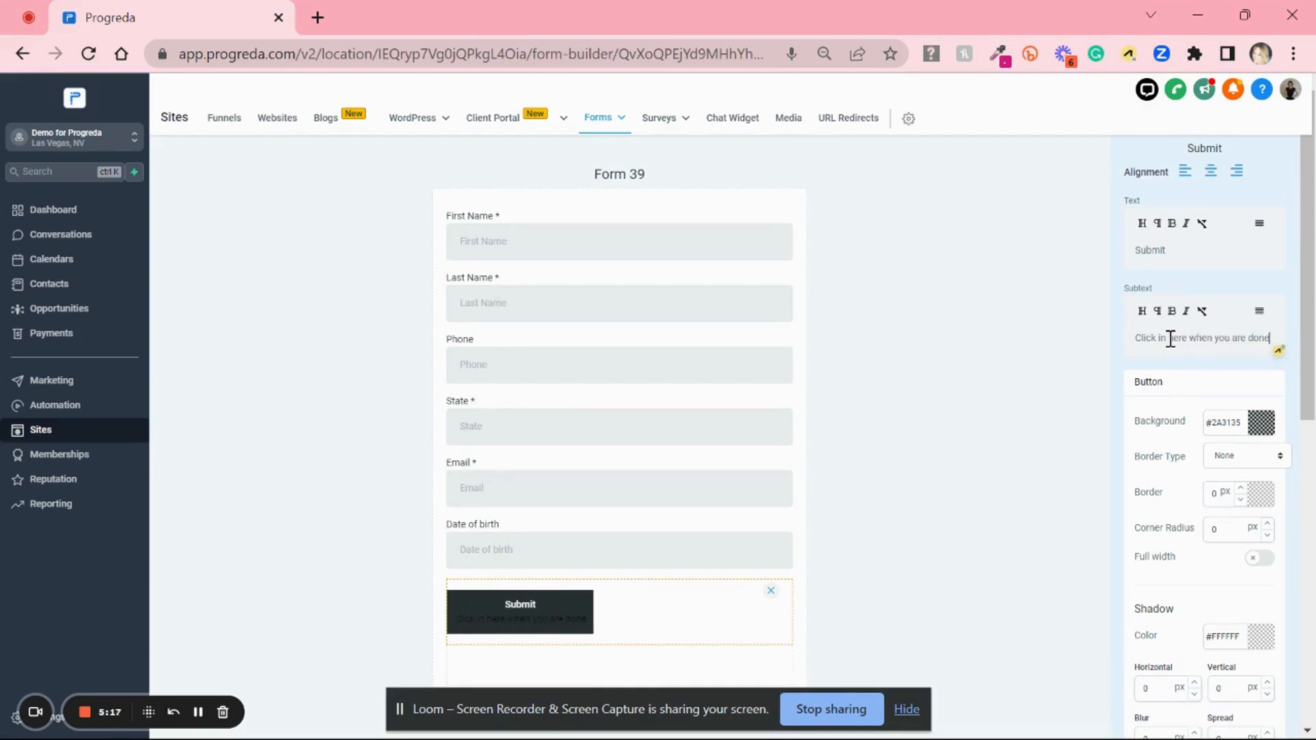
left_click(1010, 367)
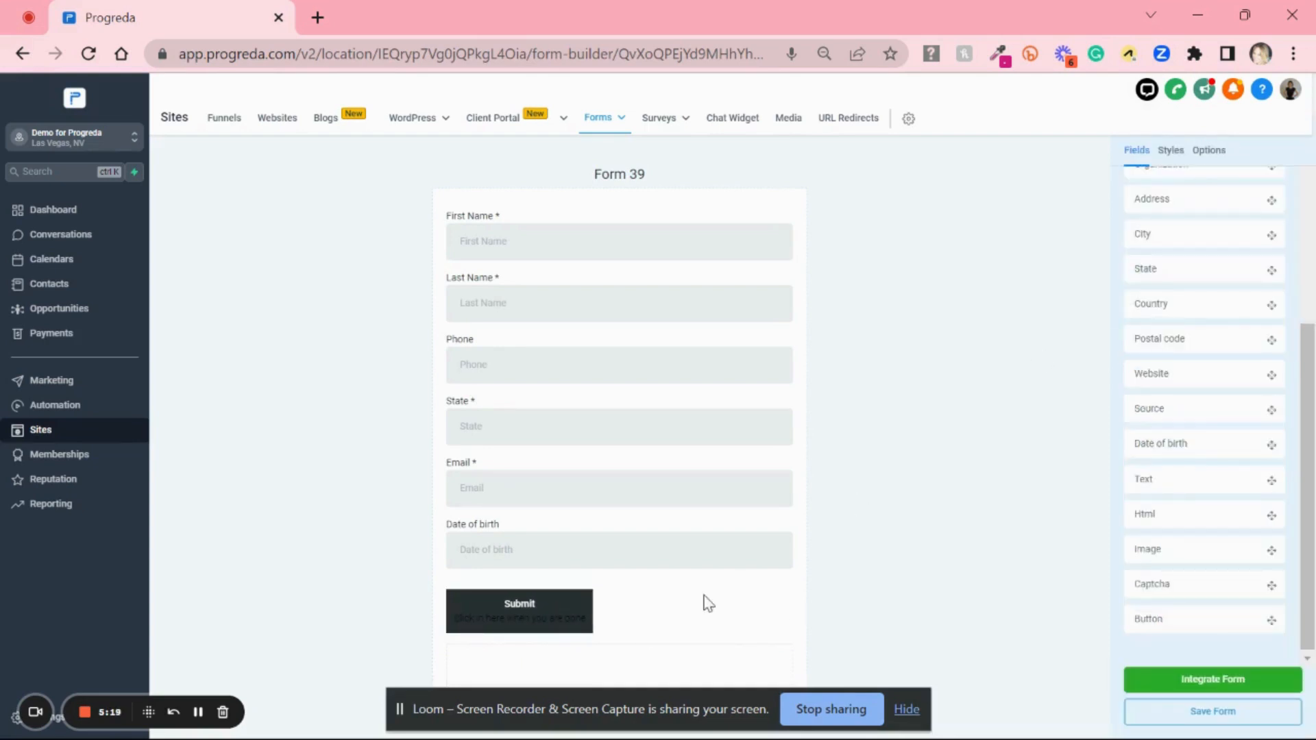
- Change the Submit button's background colour to a light purple
left_click(552, 613)
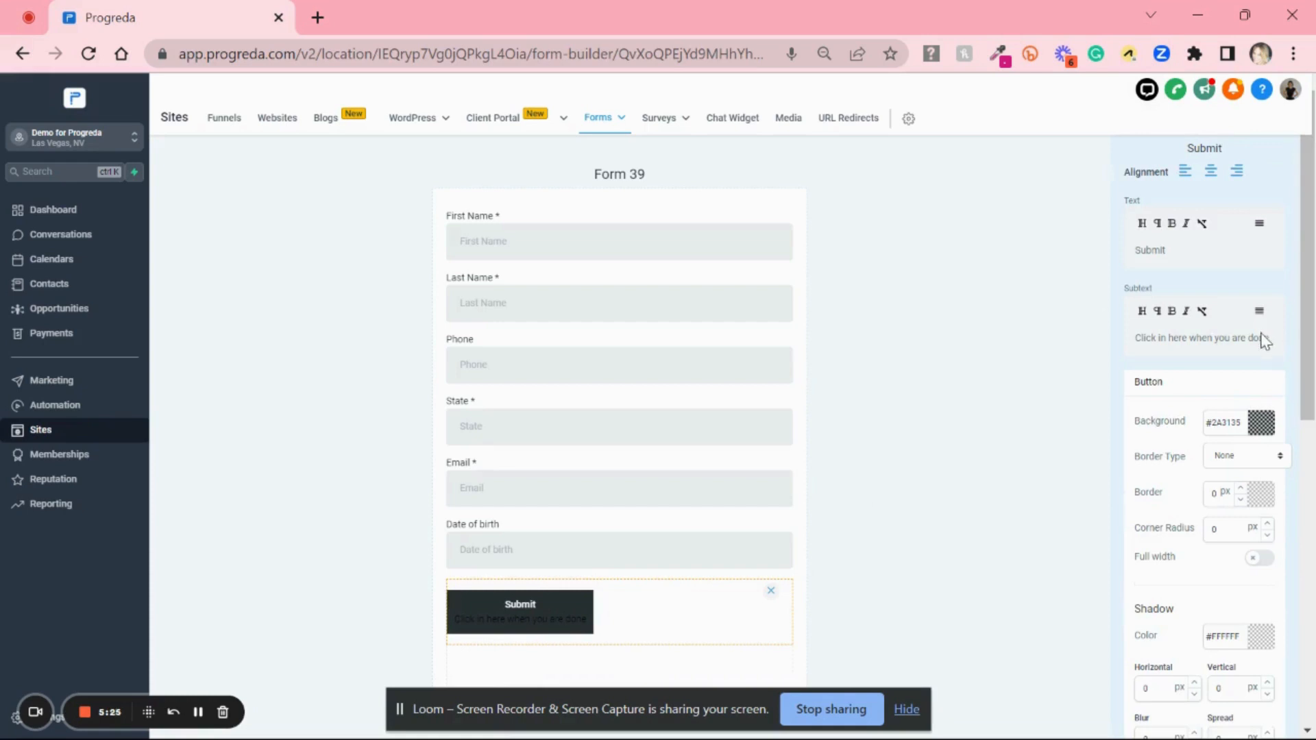
left_click(1267, 423)
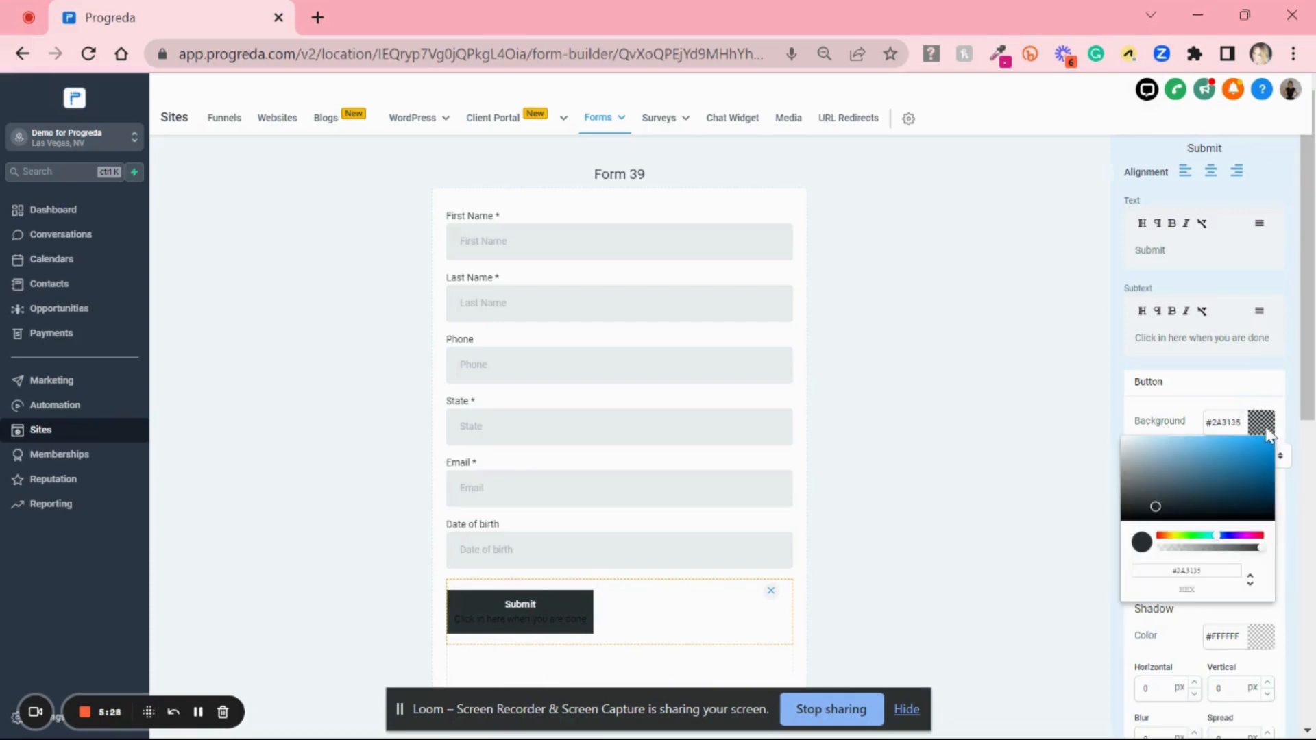
left_click(1235, 475)
left_click(1247, 456)
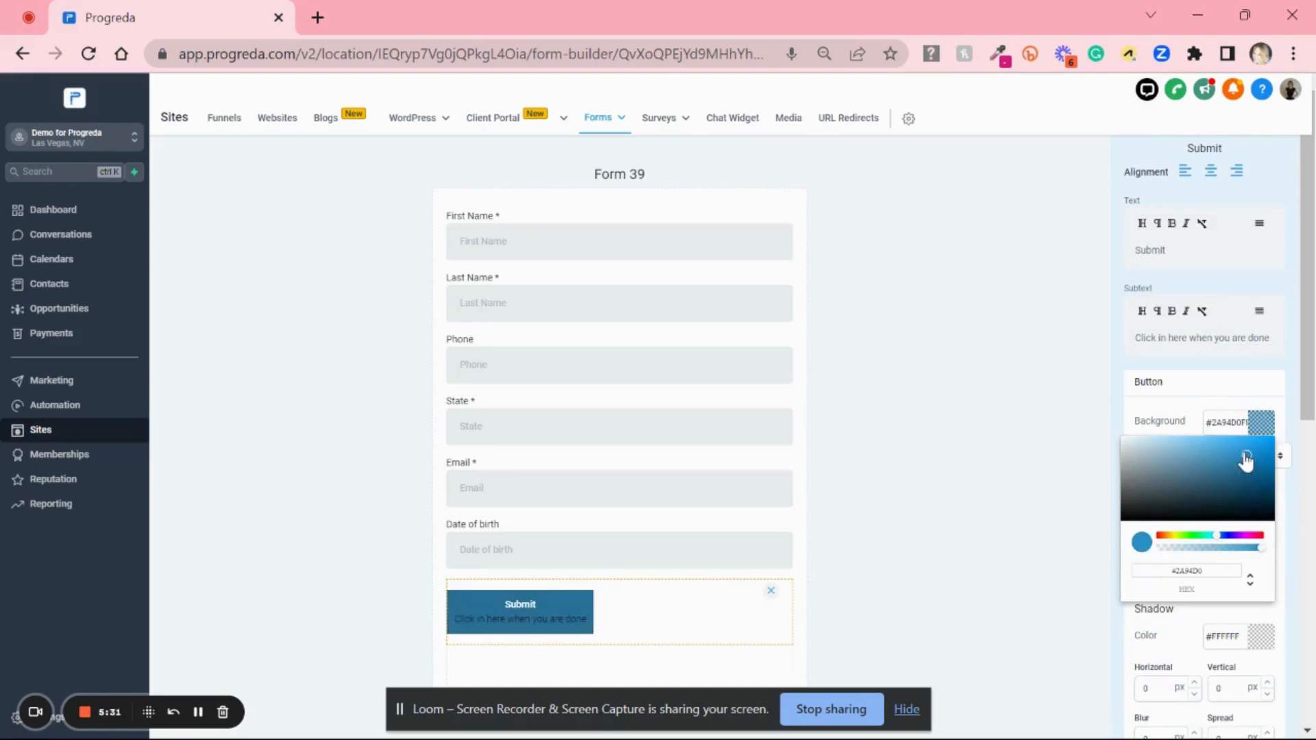
left_click(1239, 534)
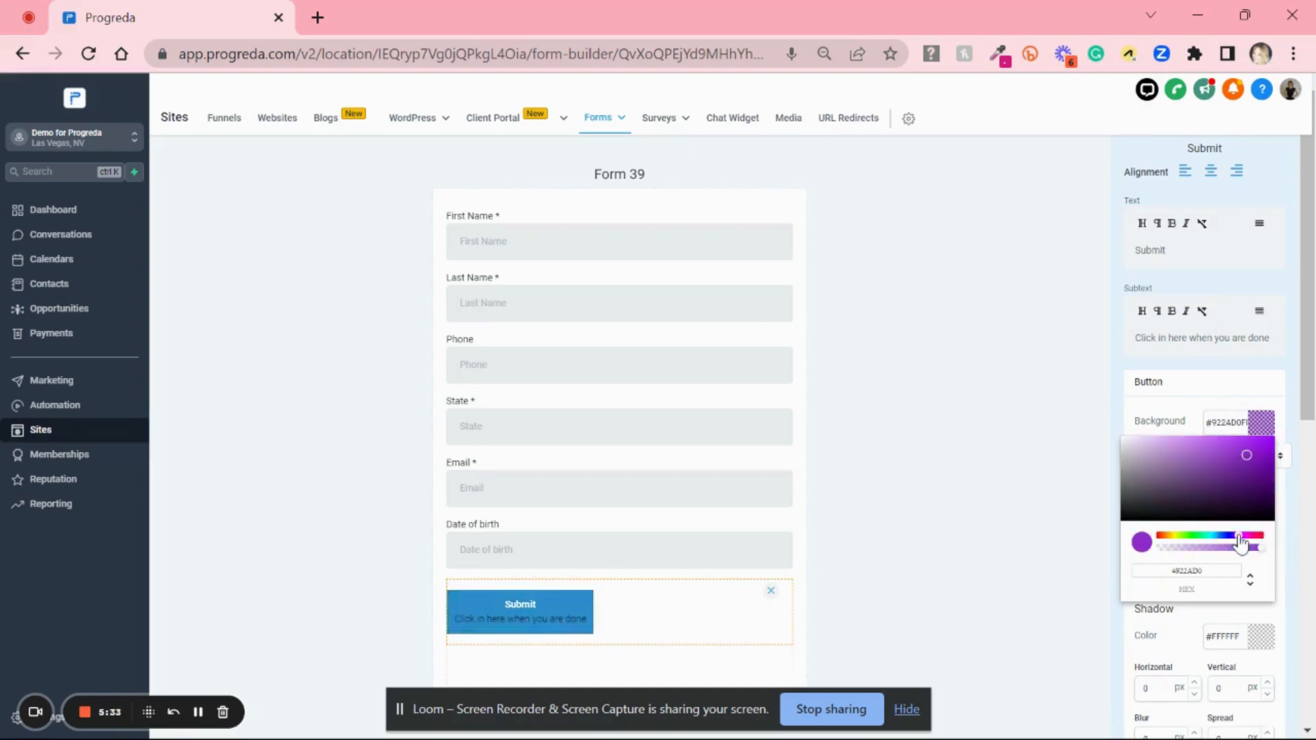
left_click(1206, 449)
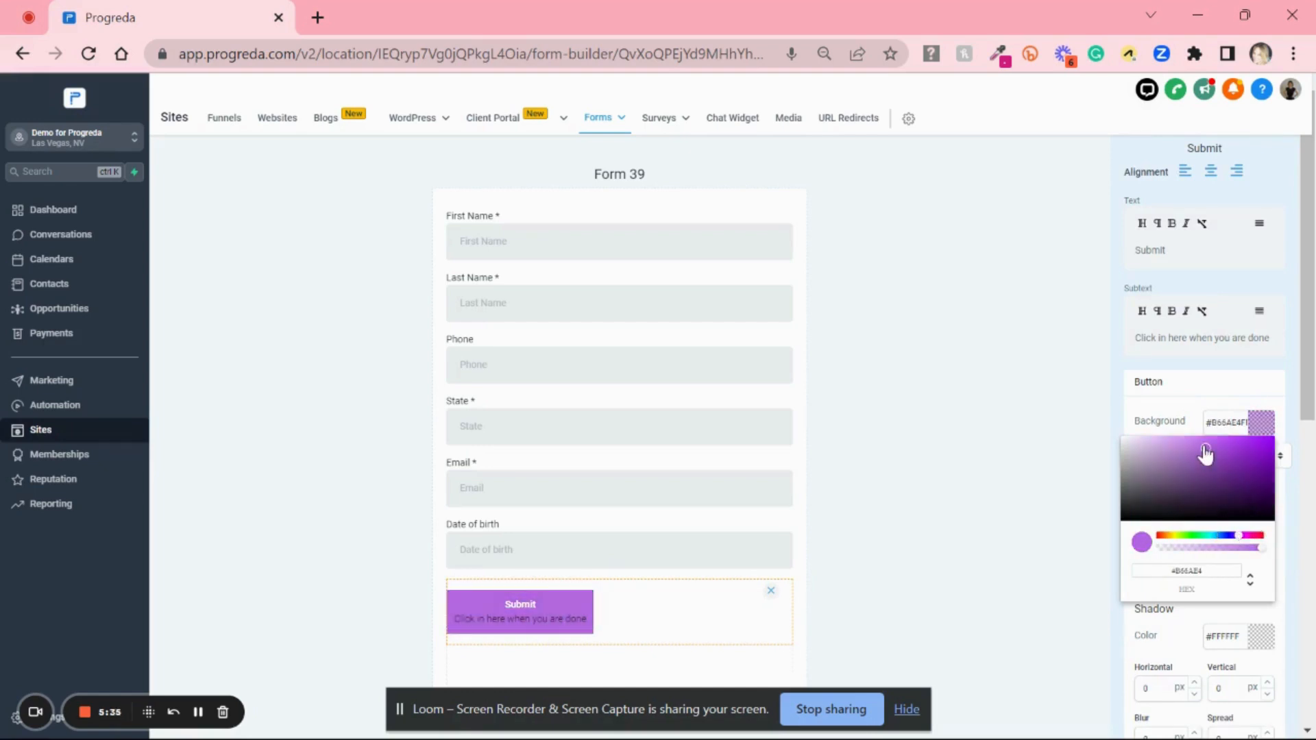
left_click(958, 425)
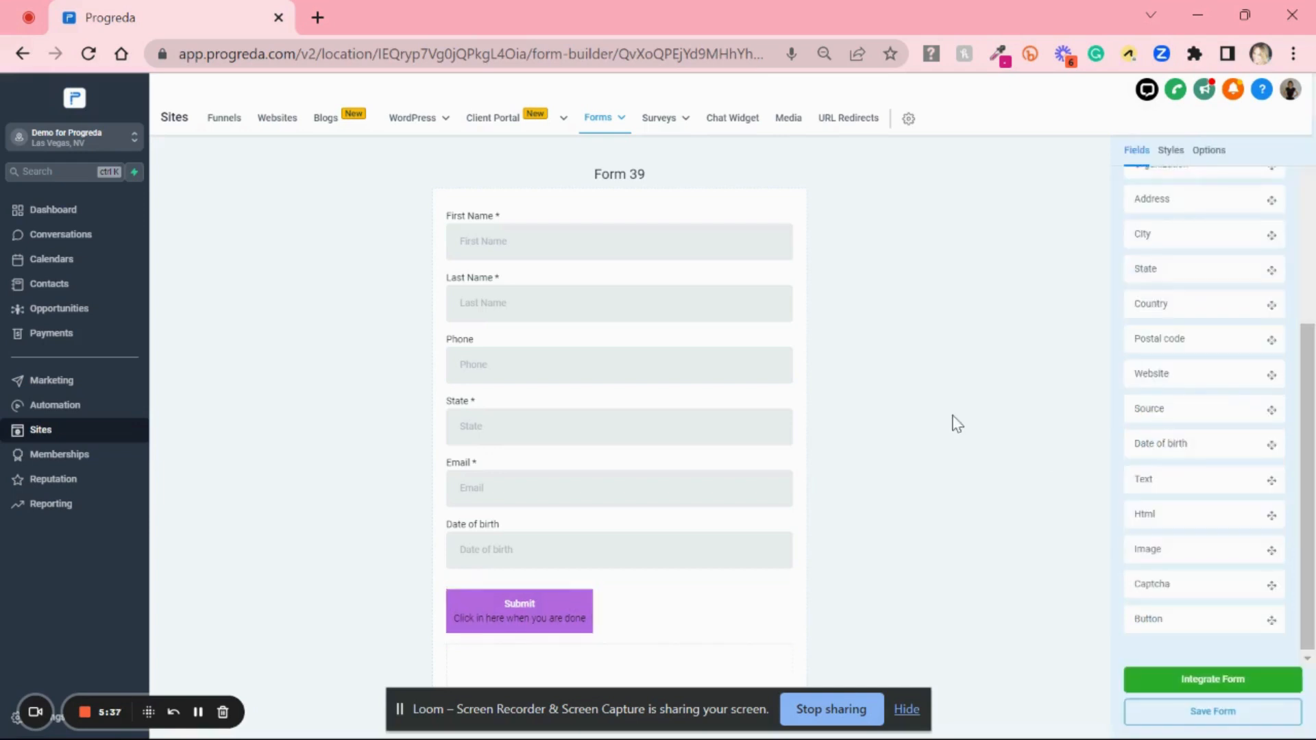
- Try centre alignment on the Submit button, align it right, and make it full width
left_click(510, 617)
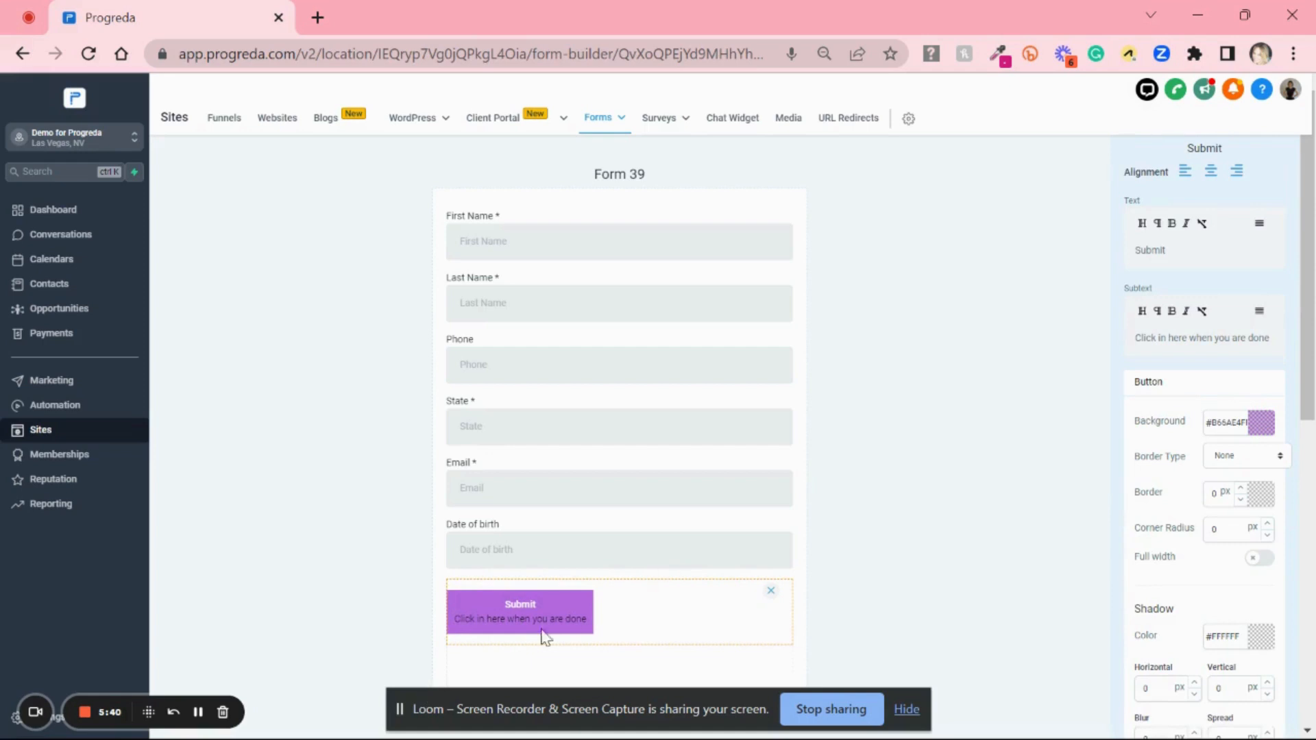
left_click(1210, 172)
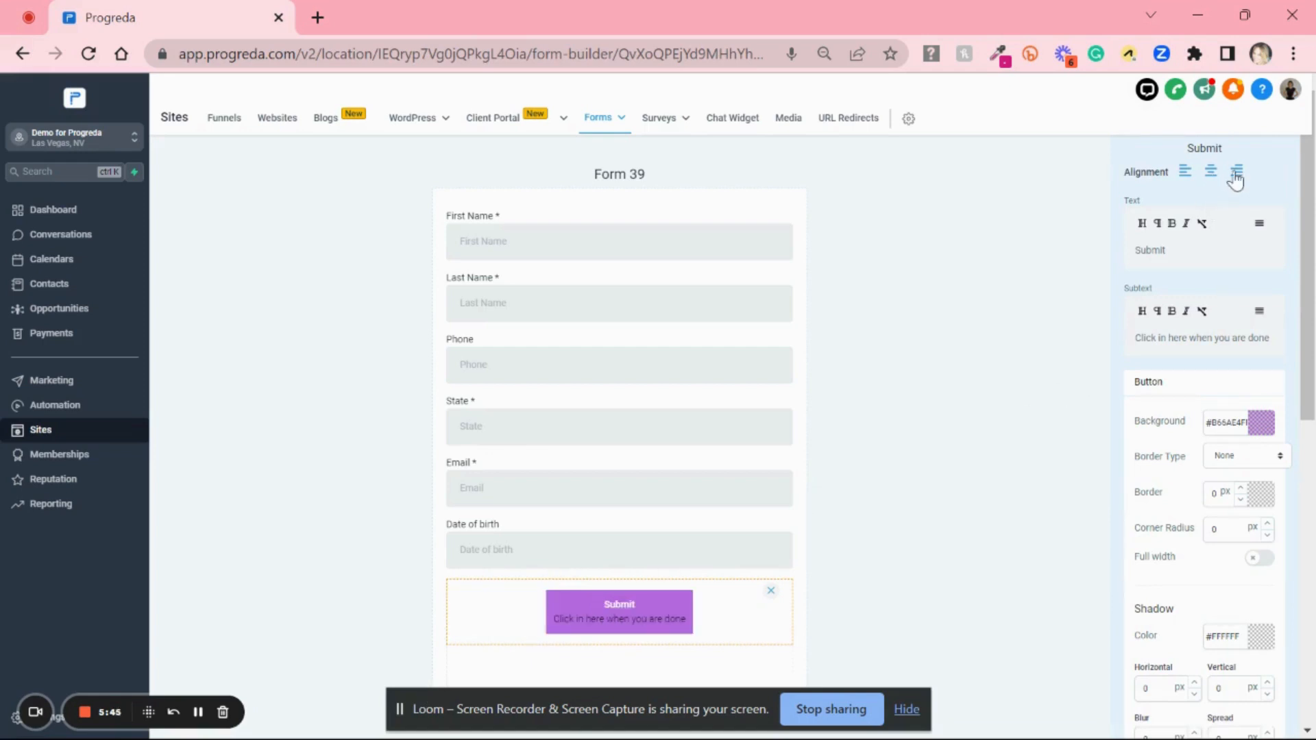
left_click(1240, 177)
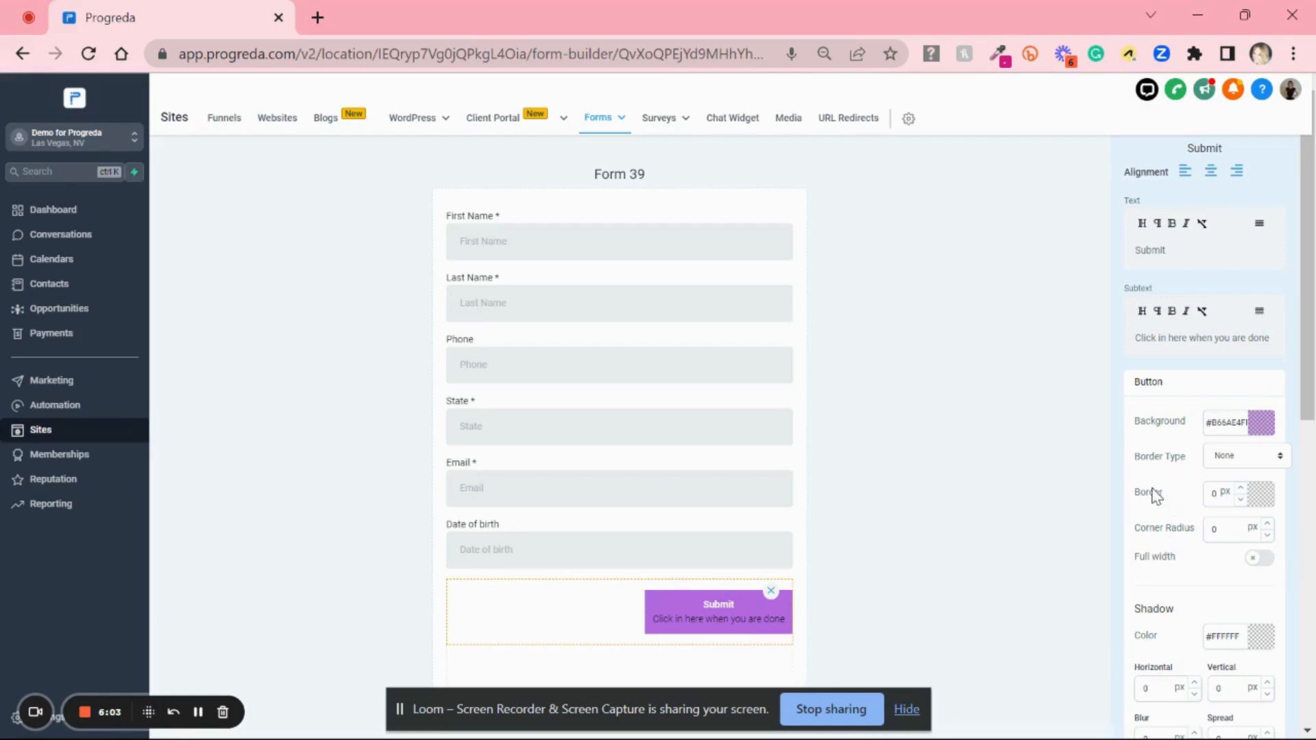
left_click(1254, 562)
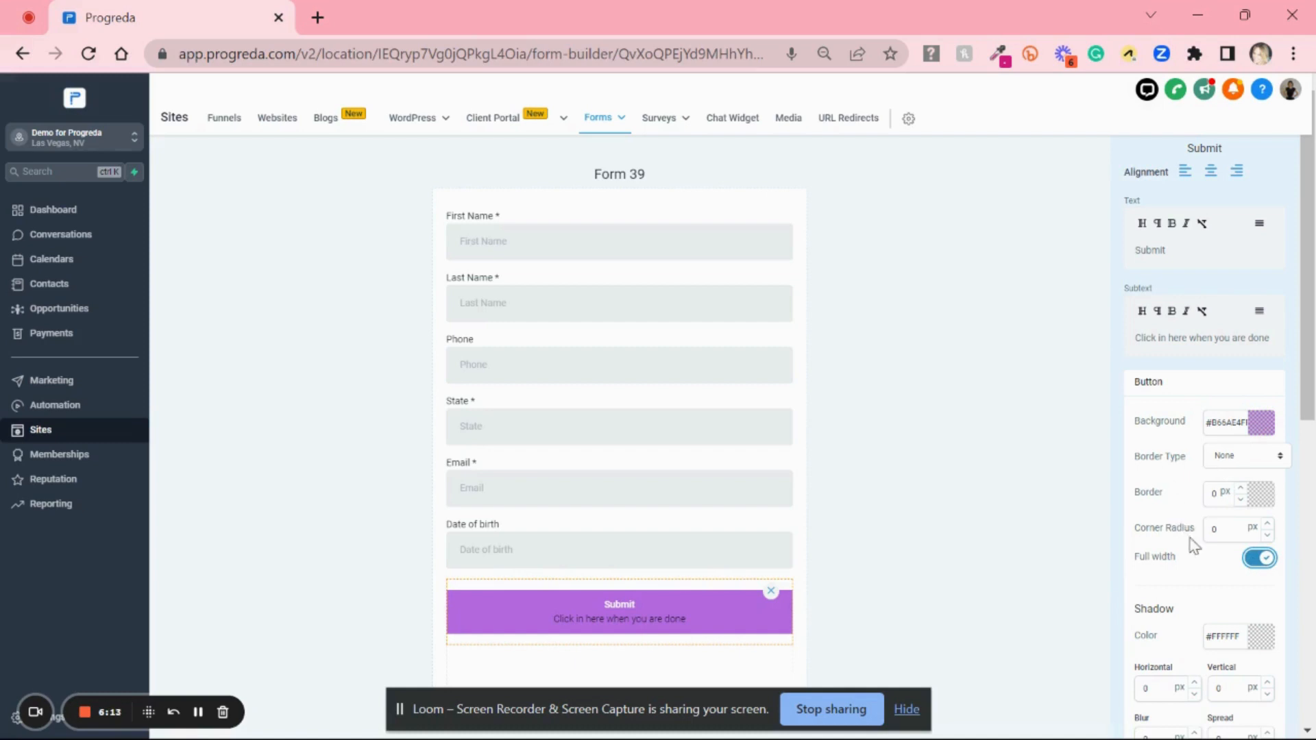
- Give the Submit button a dotted border with a thickness of 9 px
left_click(1282, 457)
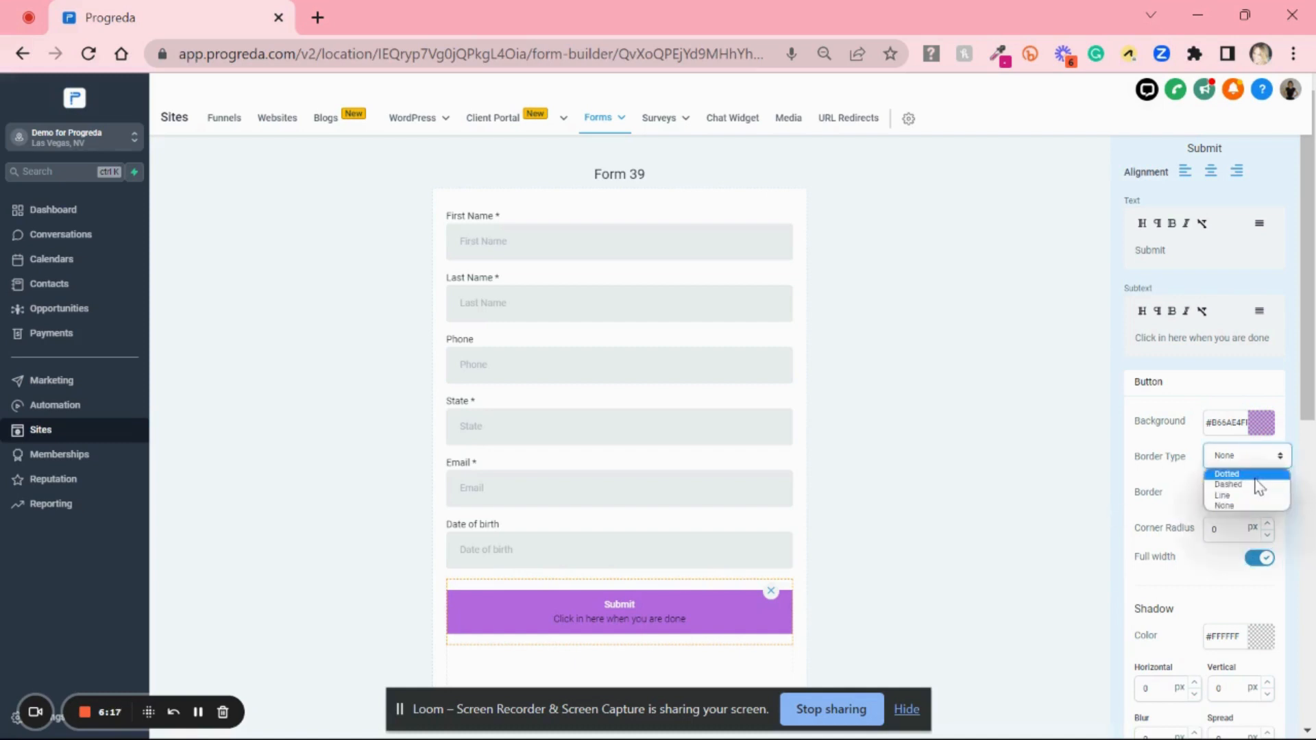
left_click(1257, 485)
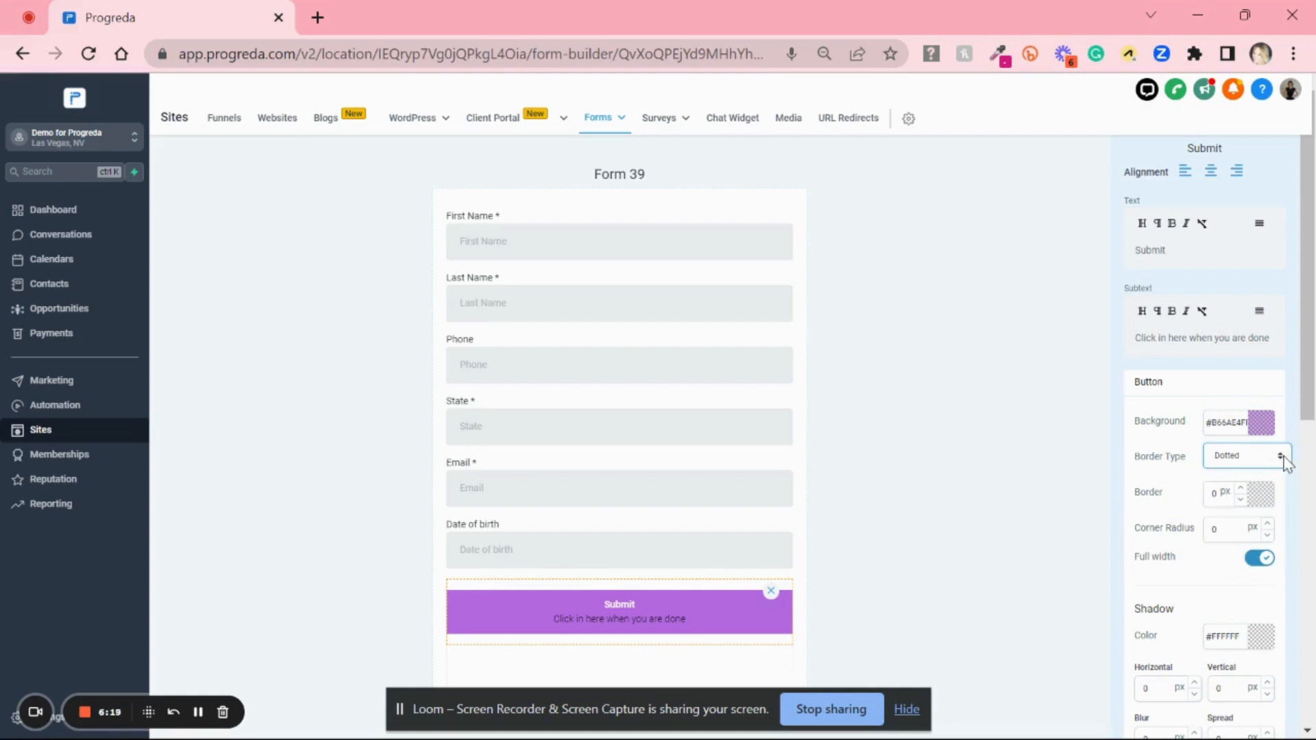
left_click(1281, 457)
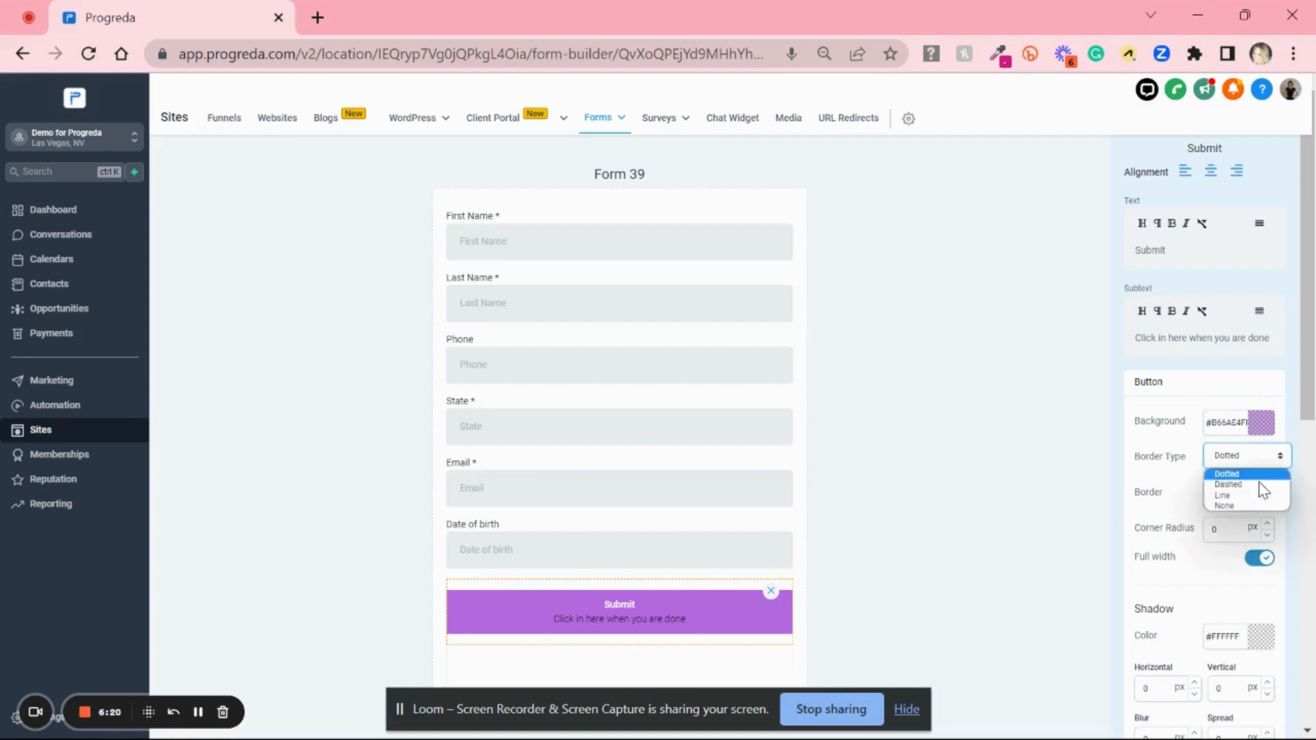
left_click(1049, 498)
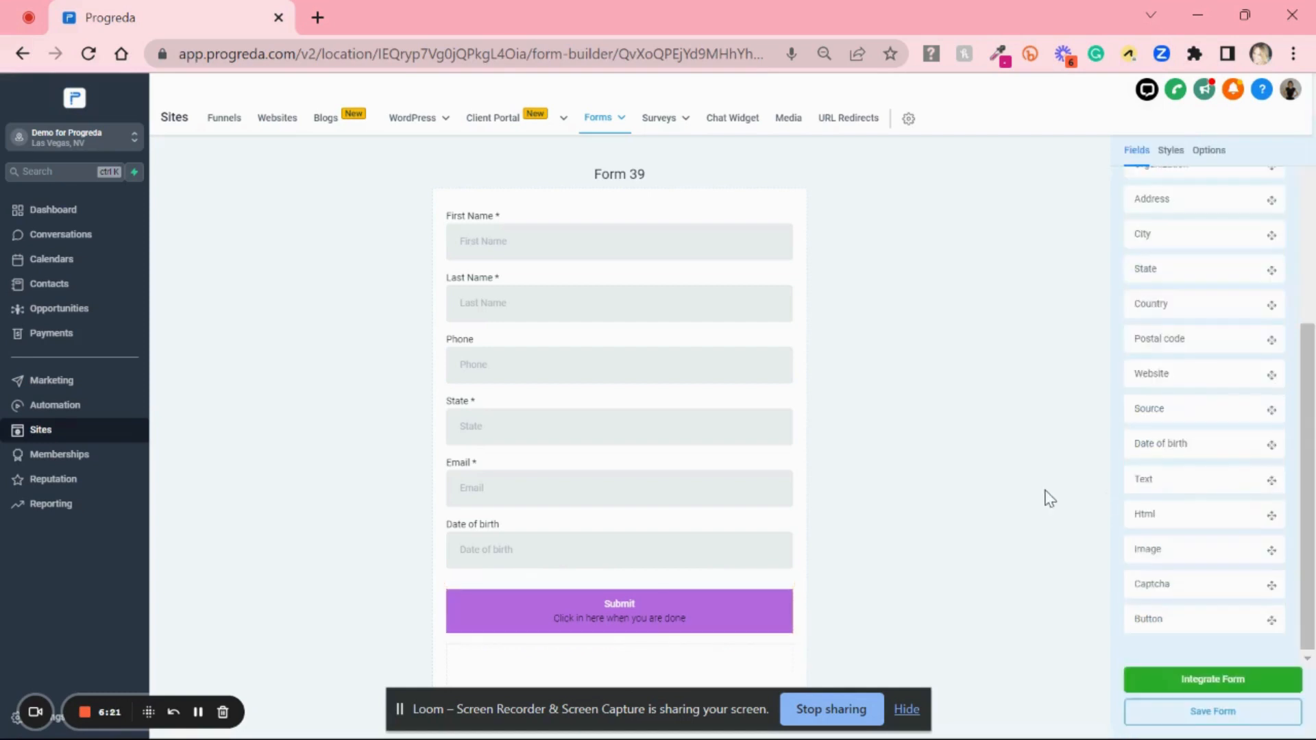
left_click(651, 618)
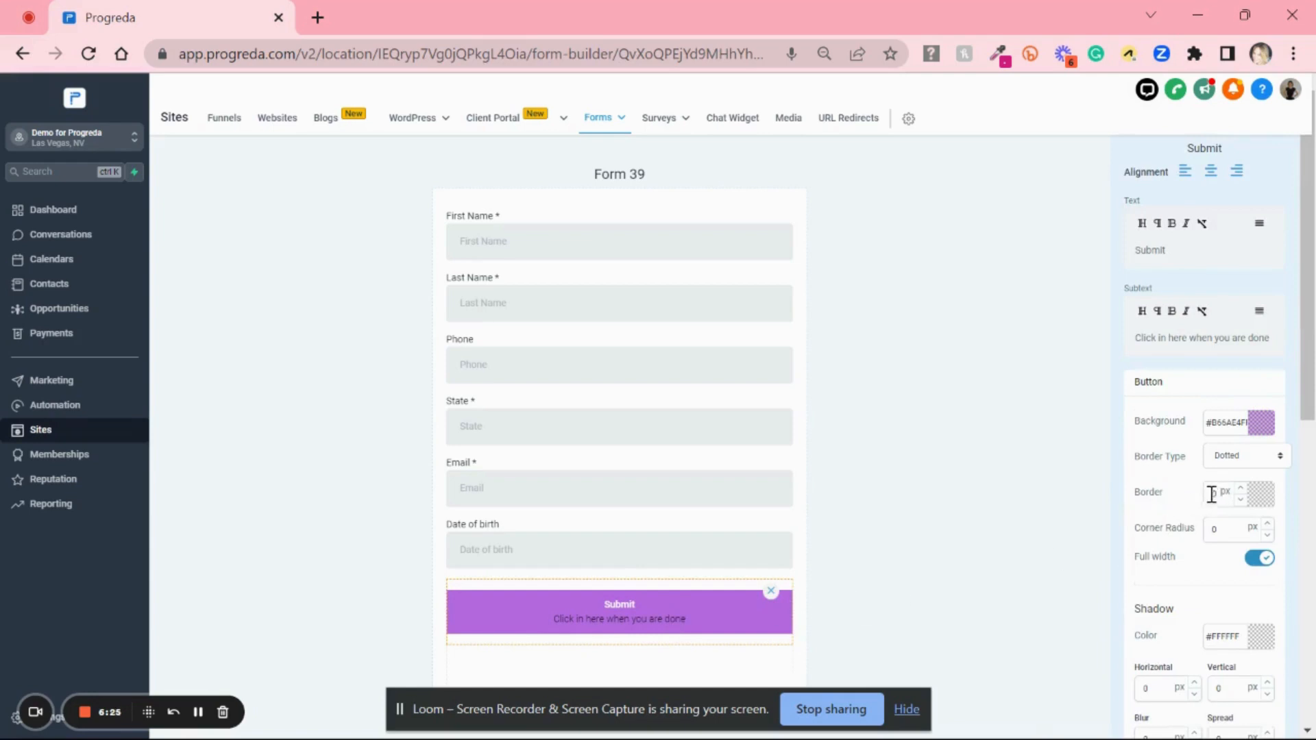
triple_click(1241, 489)
left_click(1241, 489)
left_click(1241, 488)
double_click(1240, 489)
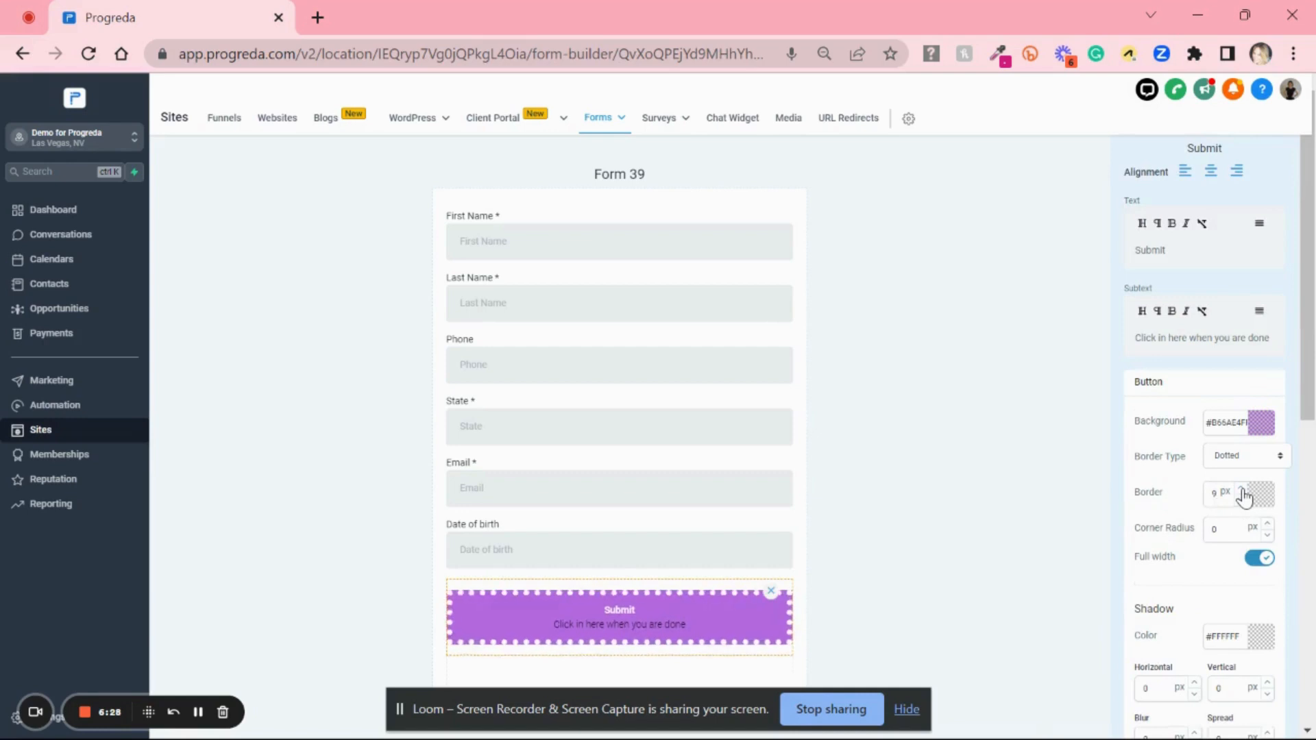
double_click(1240, 489)
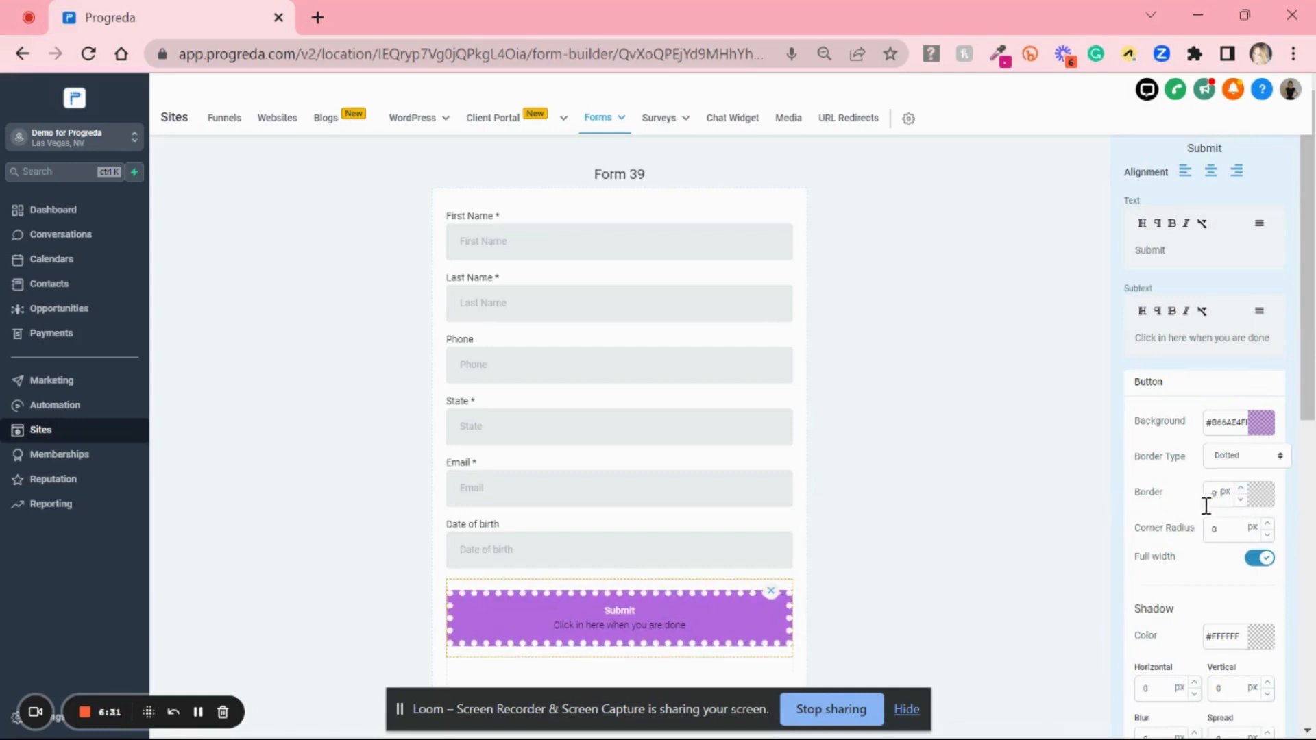
- Set the Submit button's border colour to bright yellow
left_click(1259, 495)
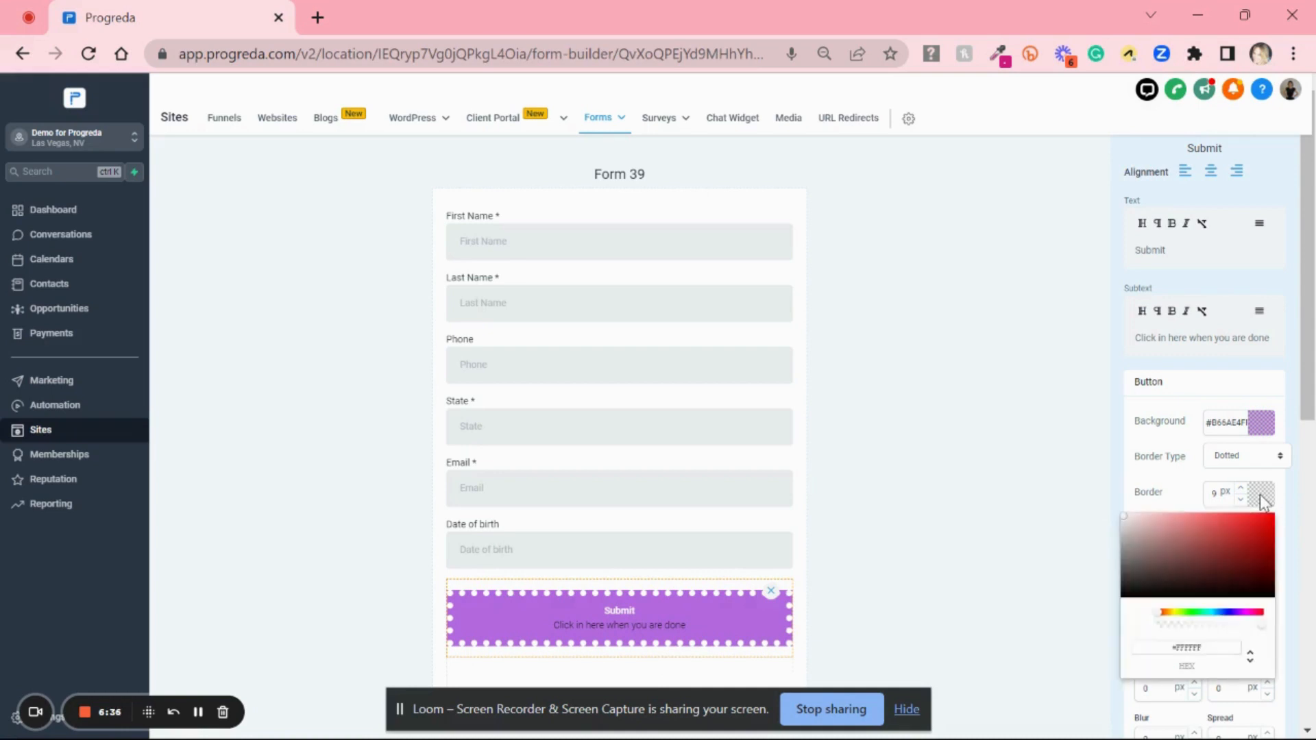
left_click(1175, 612)
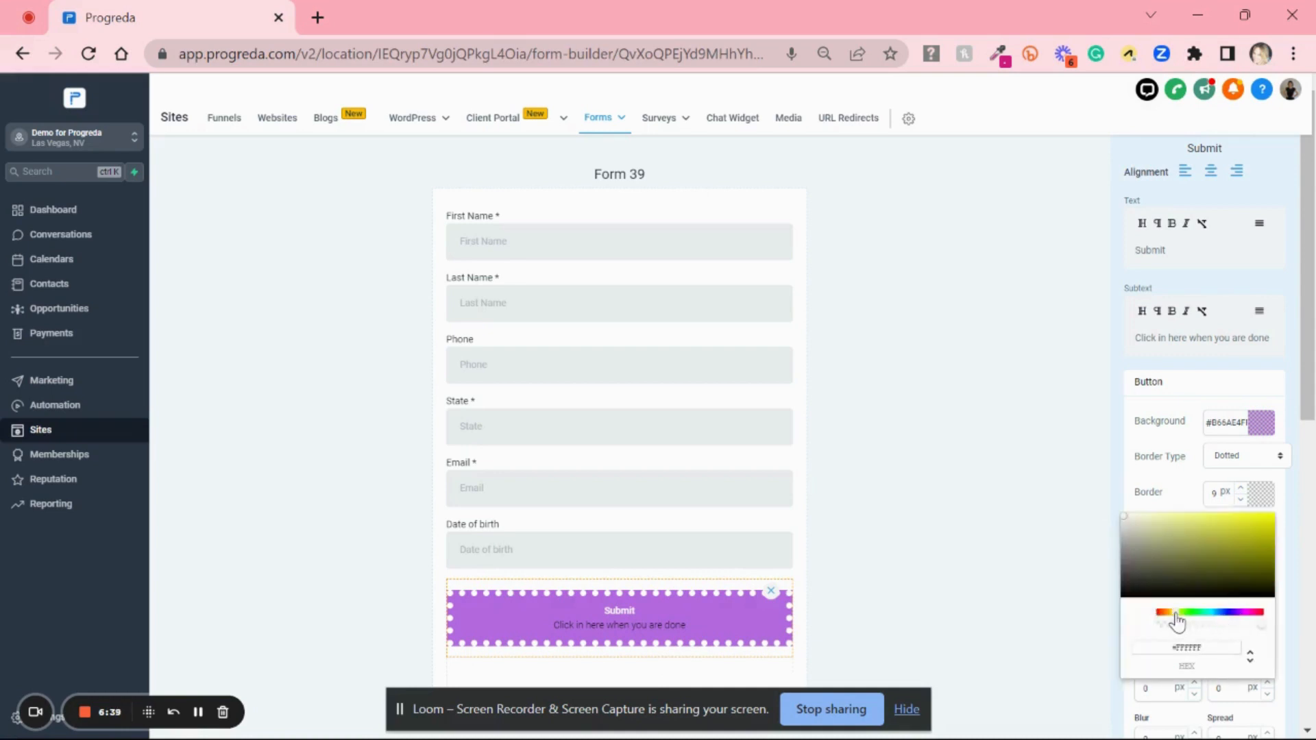
left_click(1262, 528)
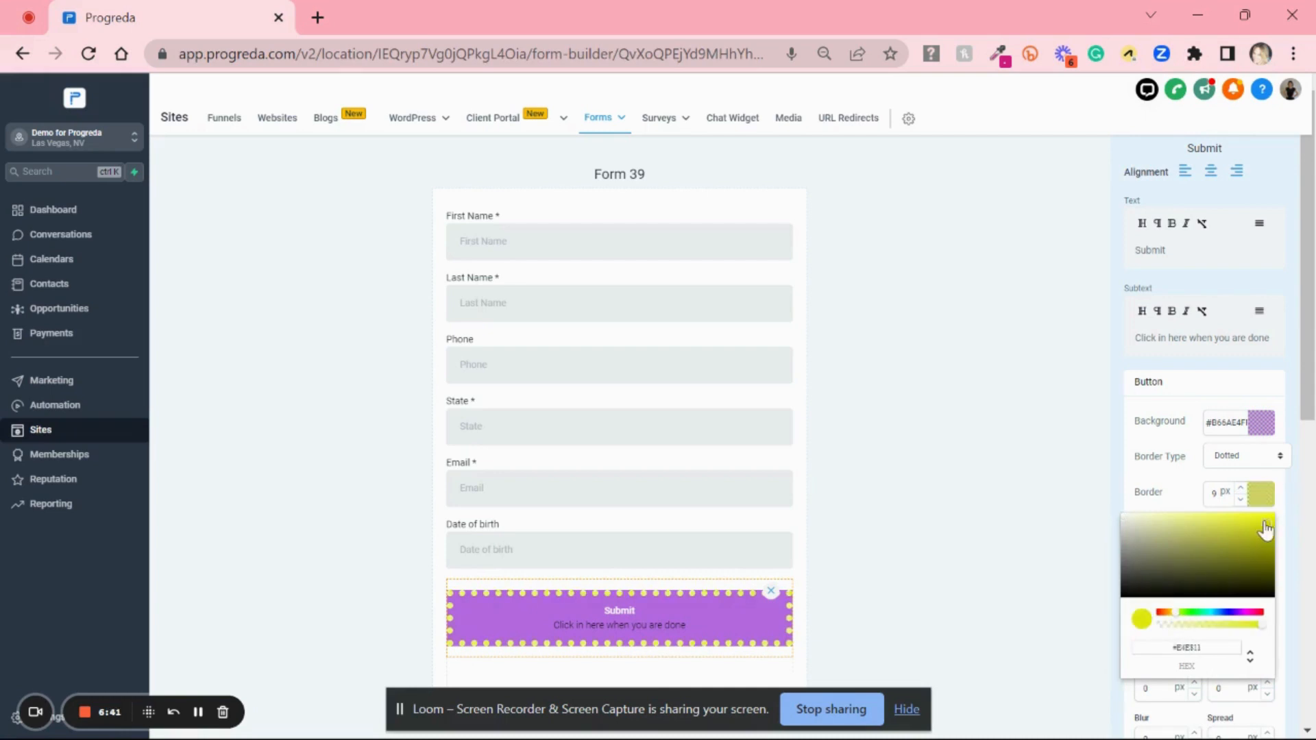
left_click(933, 485)
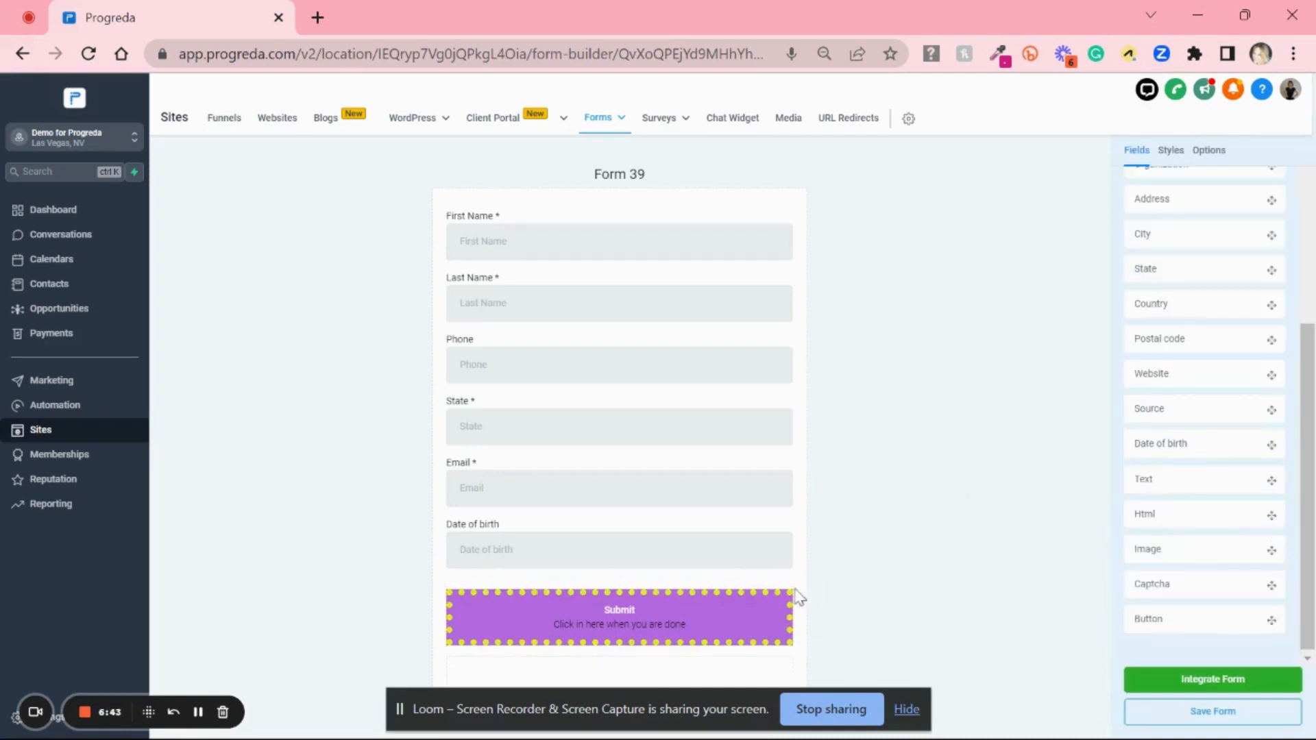
- Try the Dashed border type on the Submit button and switch it to Line
left_click(738, 621)
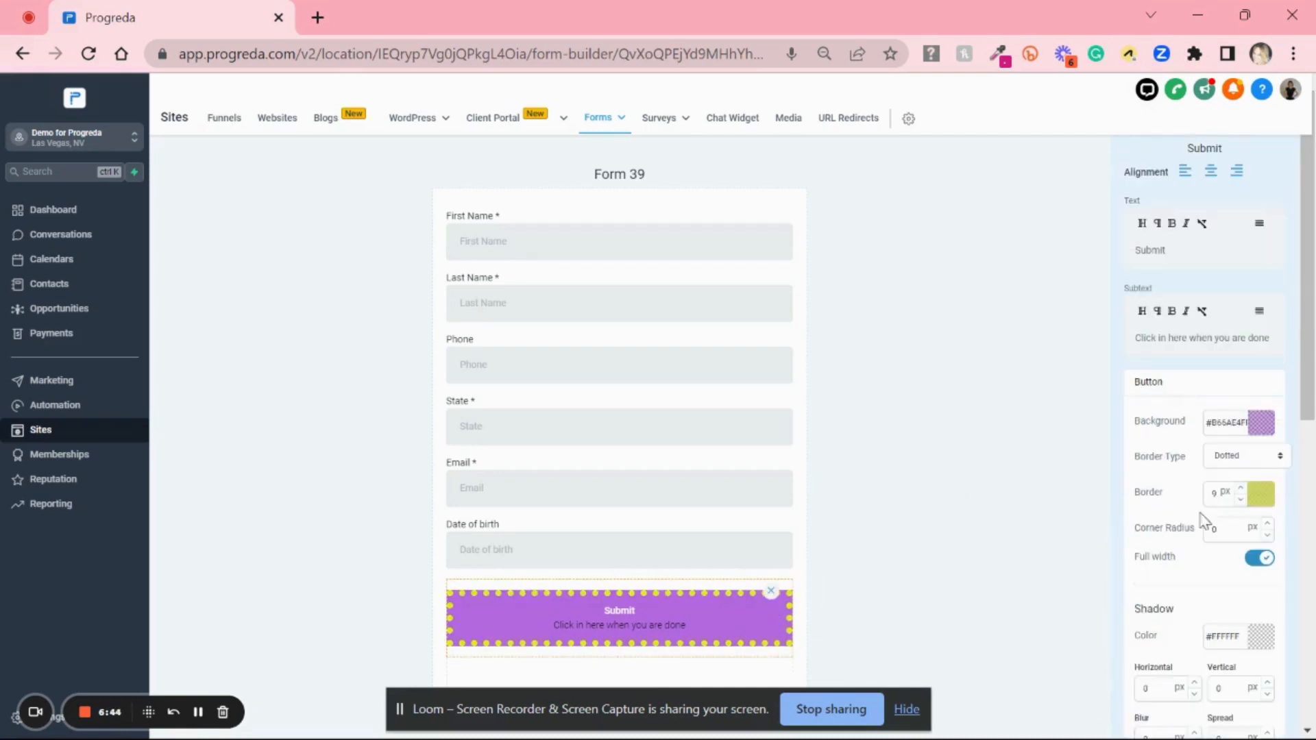
left_click(1283, 457)
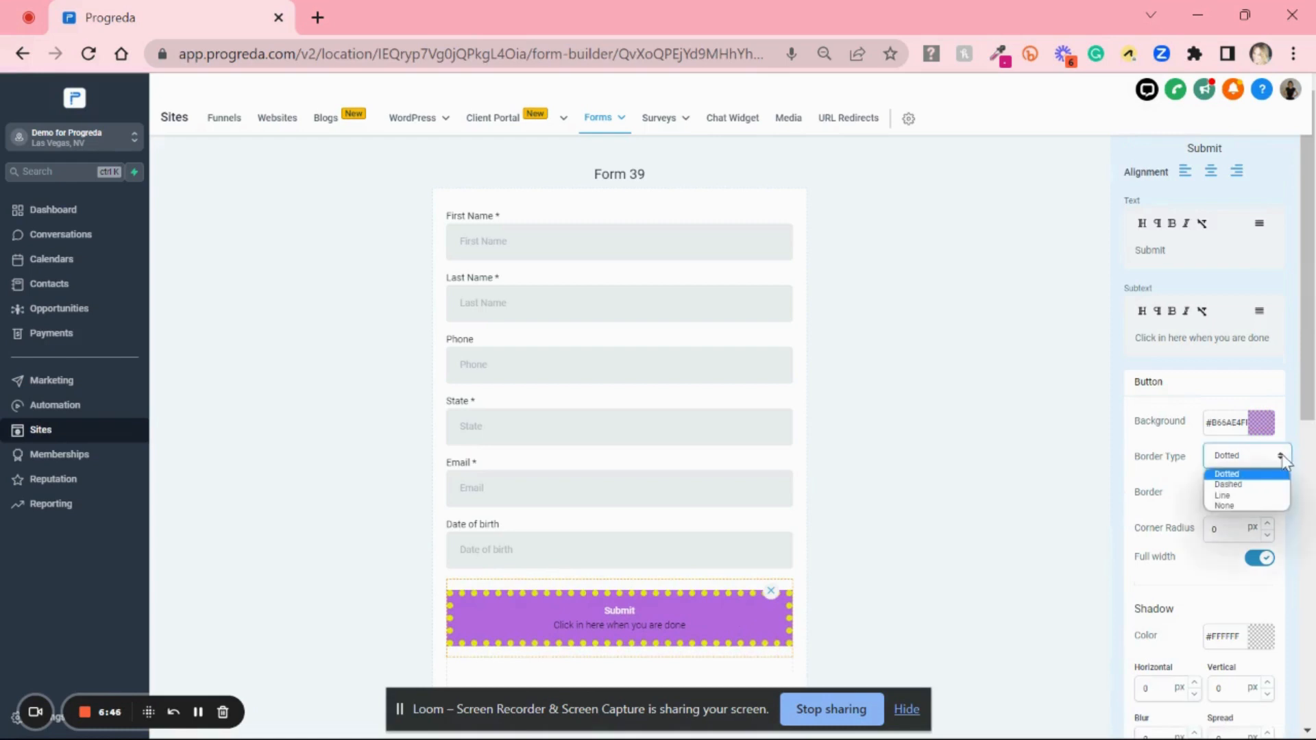
left_click(1251, 486)
left_click(1282, 459)
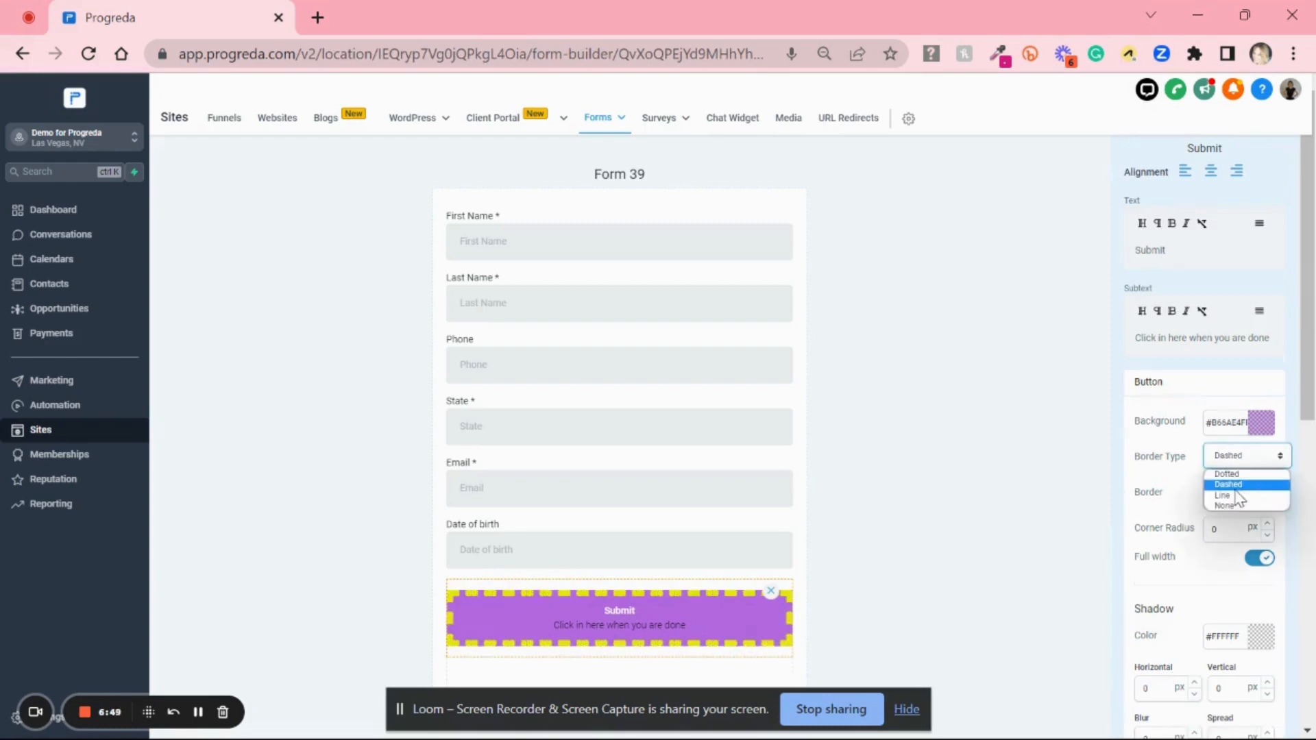
left_click(1234, 494)
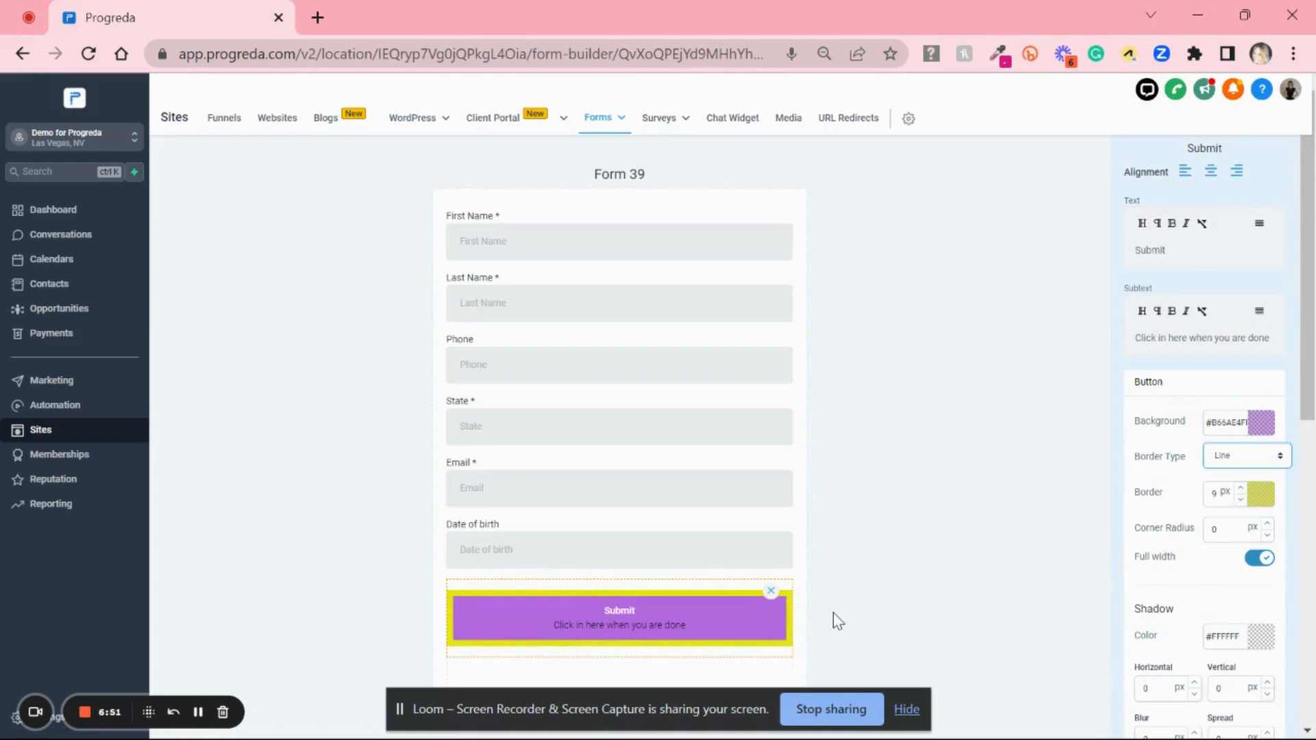
- Increase the Submit button's border thickness to 30 px
left_click(1241, 488)
left_click(1240, 488)
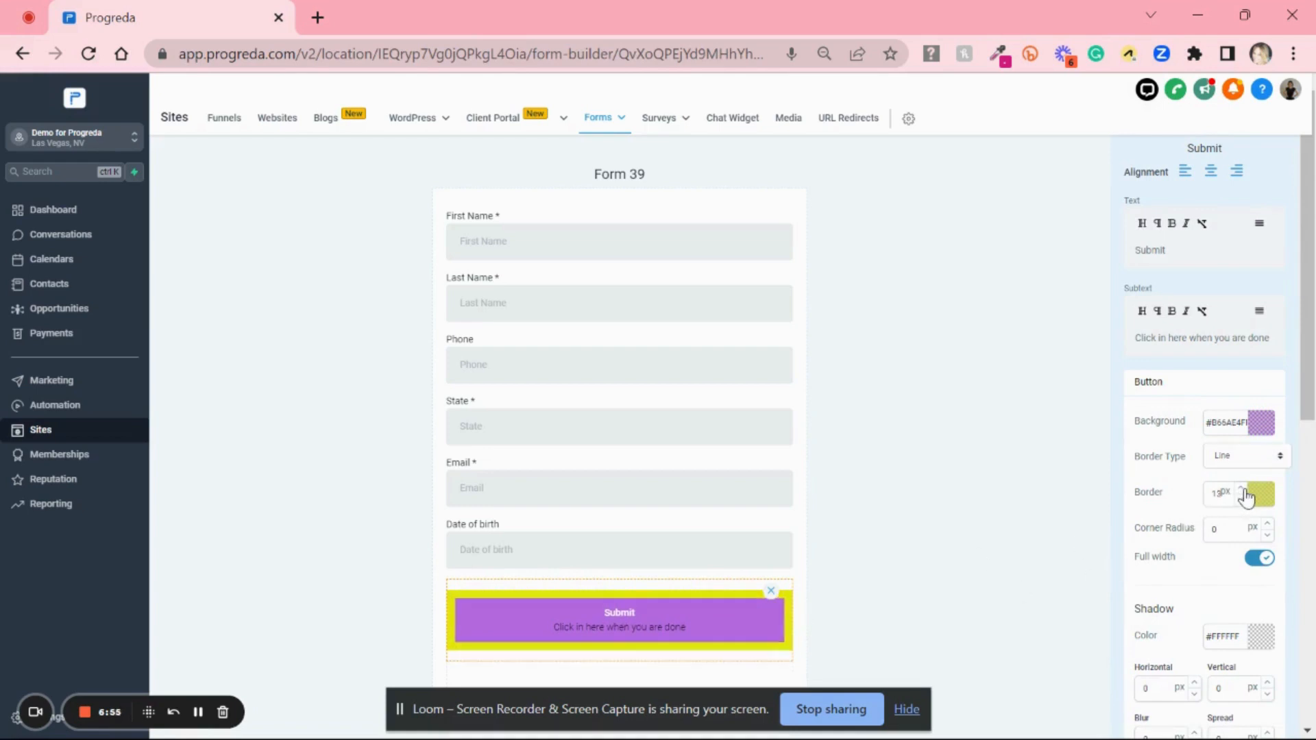
left_click(1240, 488)
left_click(1240, 488)
left_click(1240, 488)
left_click(1240, 488)
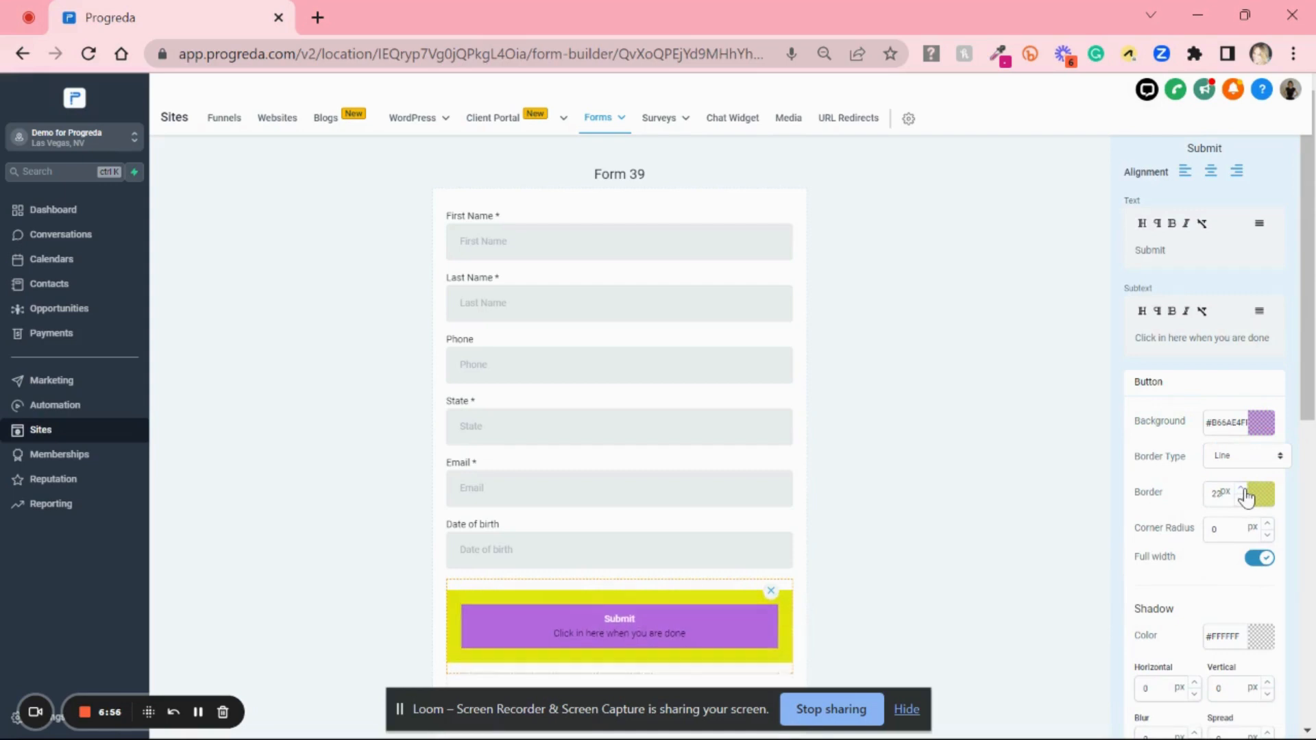
left_click(1241, 488)
left_click(1245, 489)
left_click(1245, 489)
left_click(1244, 488)
left_click(1244, 488)
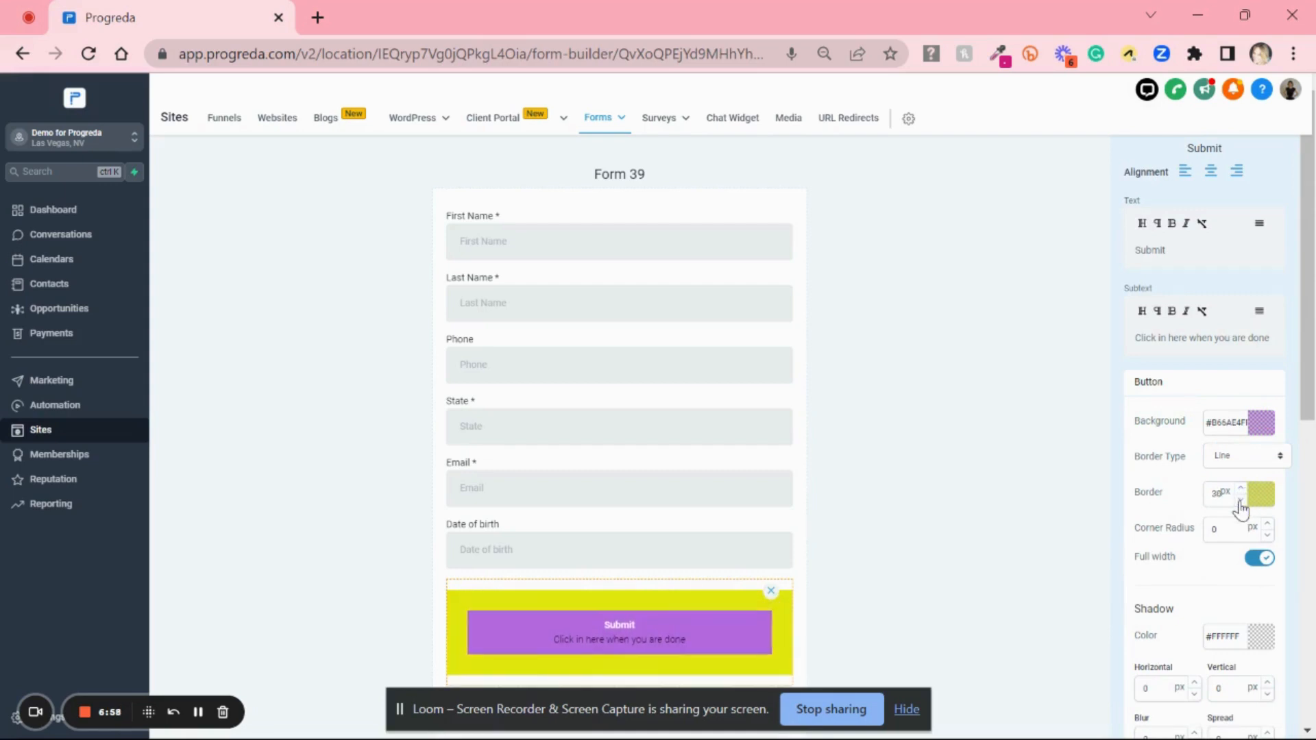
- Reduce the Submit button's border thickness to a much thinner yellow outline
left_click(1241, 502)
left_click(1240, 502)
left_click(1241, 501)
left_click(1240, 502)
left_click(1240, 502)
left_click(1241, 501)
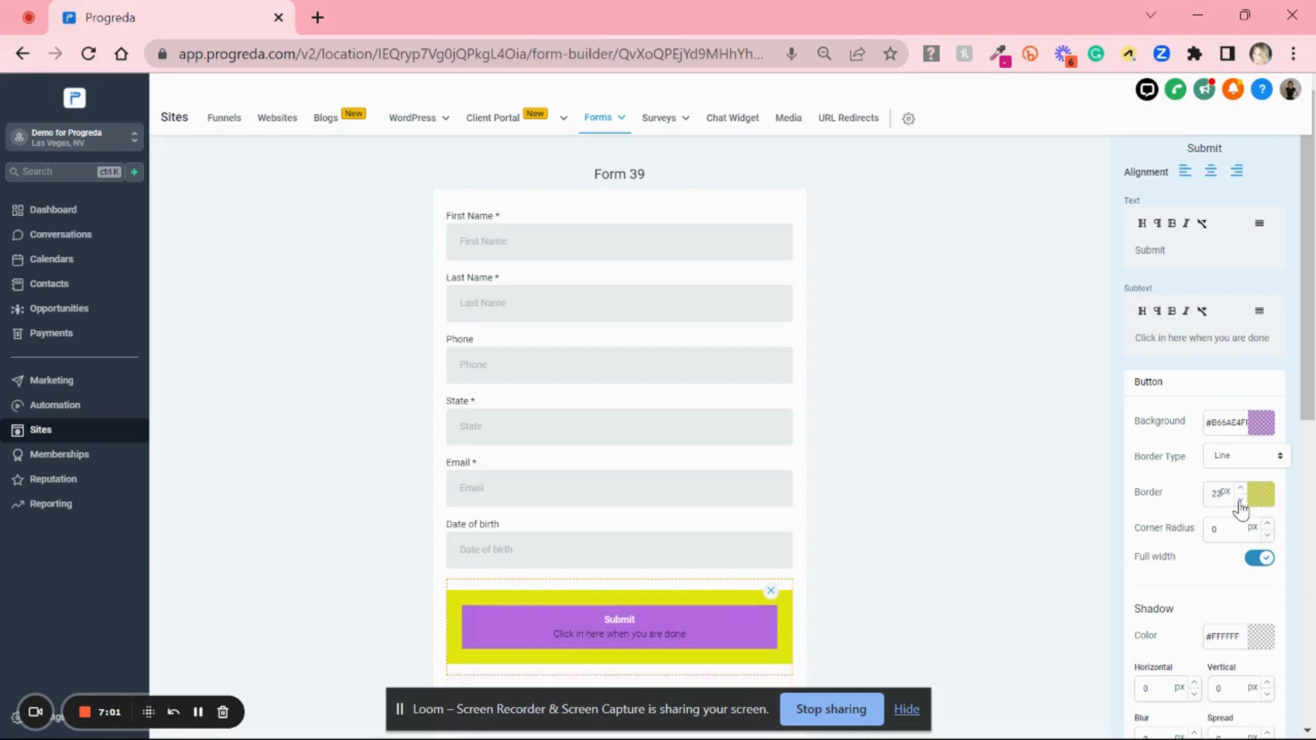
left_click(1241, 501)
left_click(1241, 501)
left_click(1240, 502)
left_click(1240, 502)
left_click(1241, 502)
left_click(1240, 502)
left_click(1240, 501)
left_click(1241, 501)
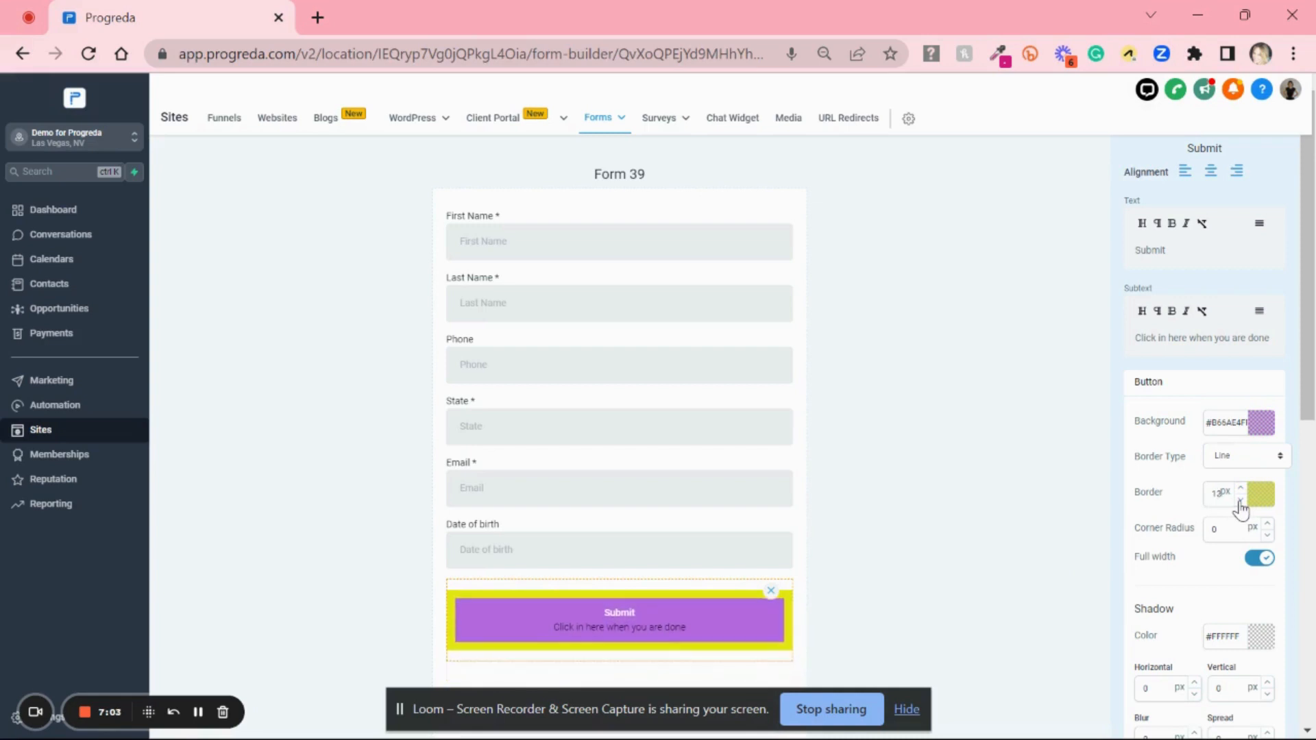
left_click(1240, 501)
left_click(1240, 501)
- Try the Dotted border type on the Submit button and switch back to Line
left_click(1263, 457)
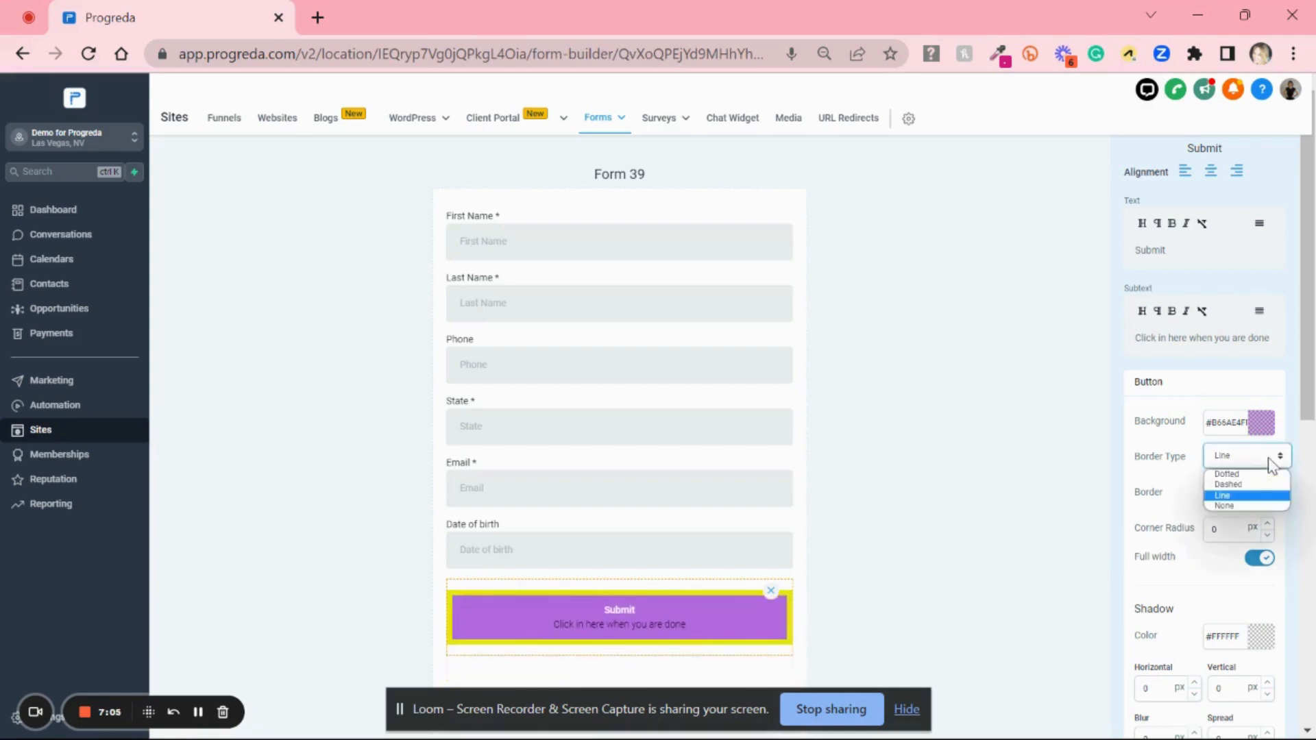
left_click(1238, 474)
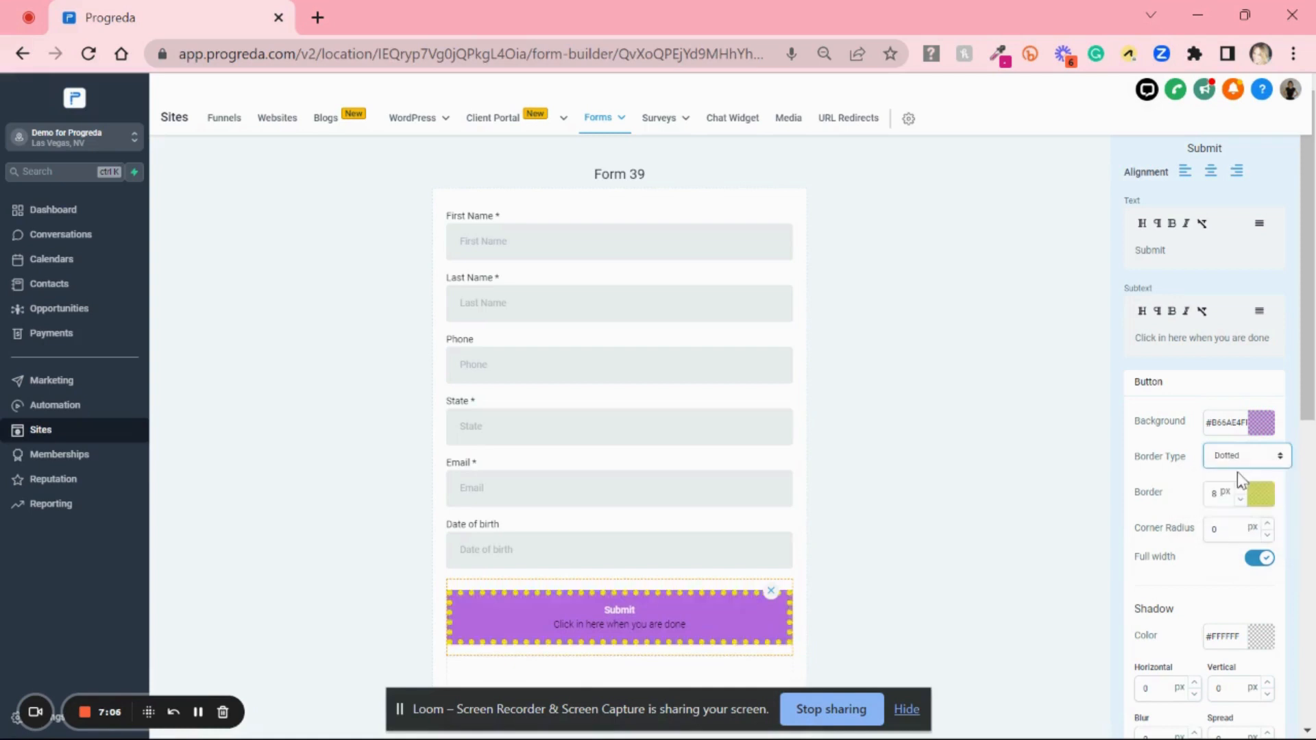
left_click(960, 552)
left_click(707, 627)
left_click(1275, 456)
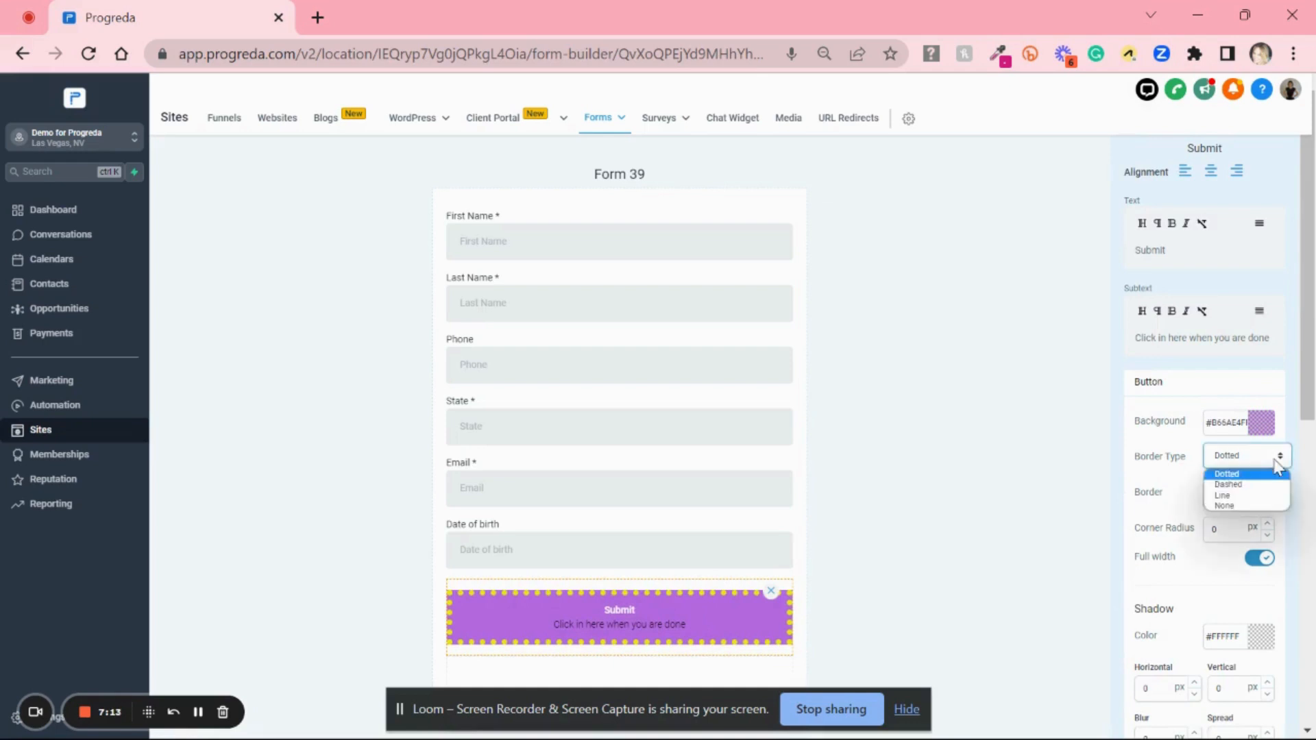
left_click(1251, 496)
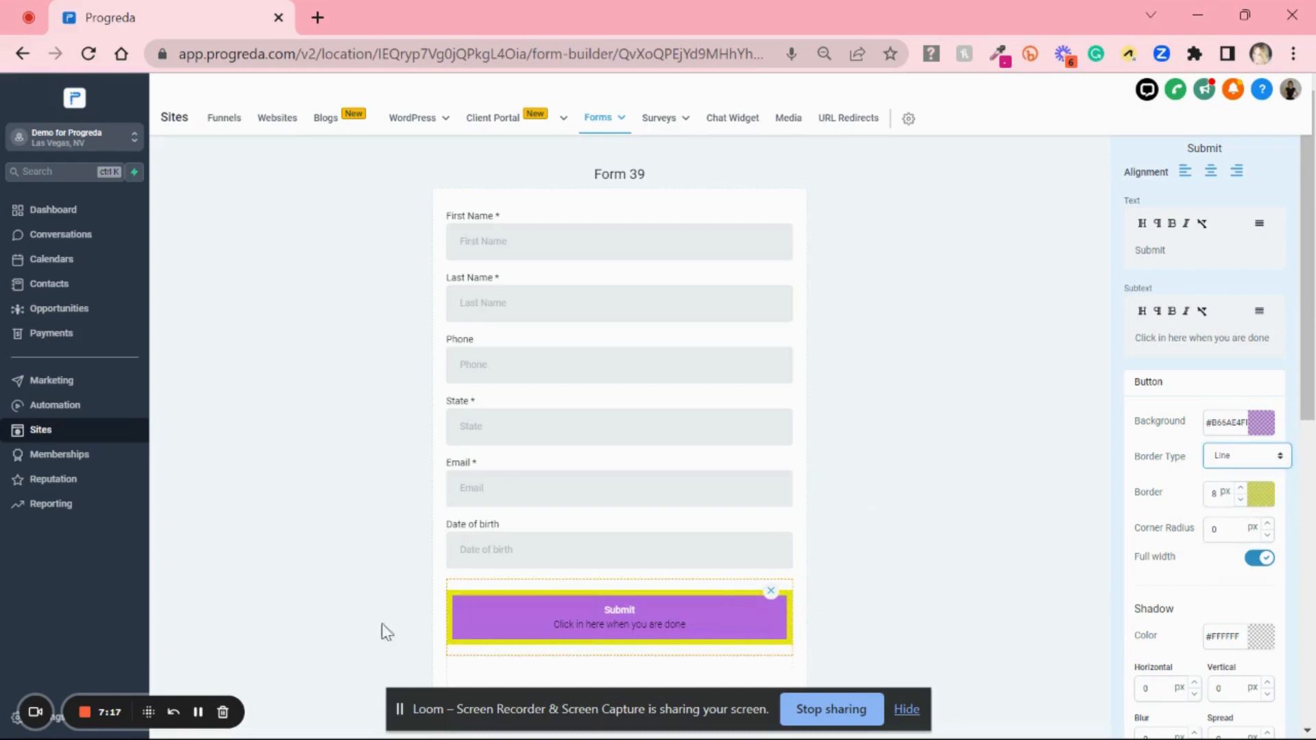
- Round the Submit button's corners with a 43 px corner radius and save the form
left_click(1268, 524)
left_click(1268, 524)
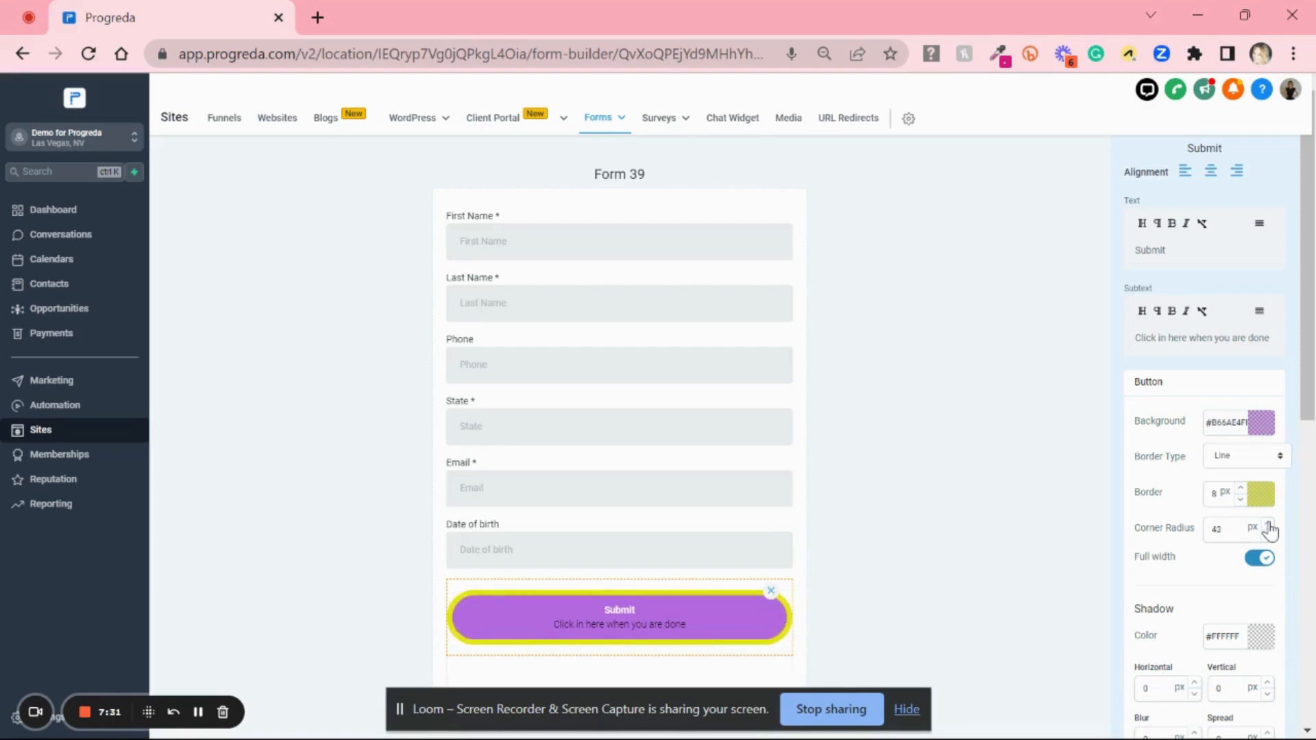
left_click(1268, 524)
left_click(1069, 583)
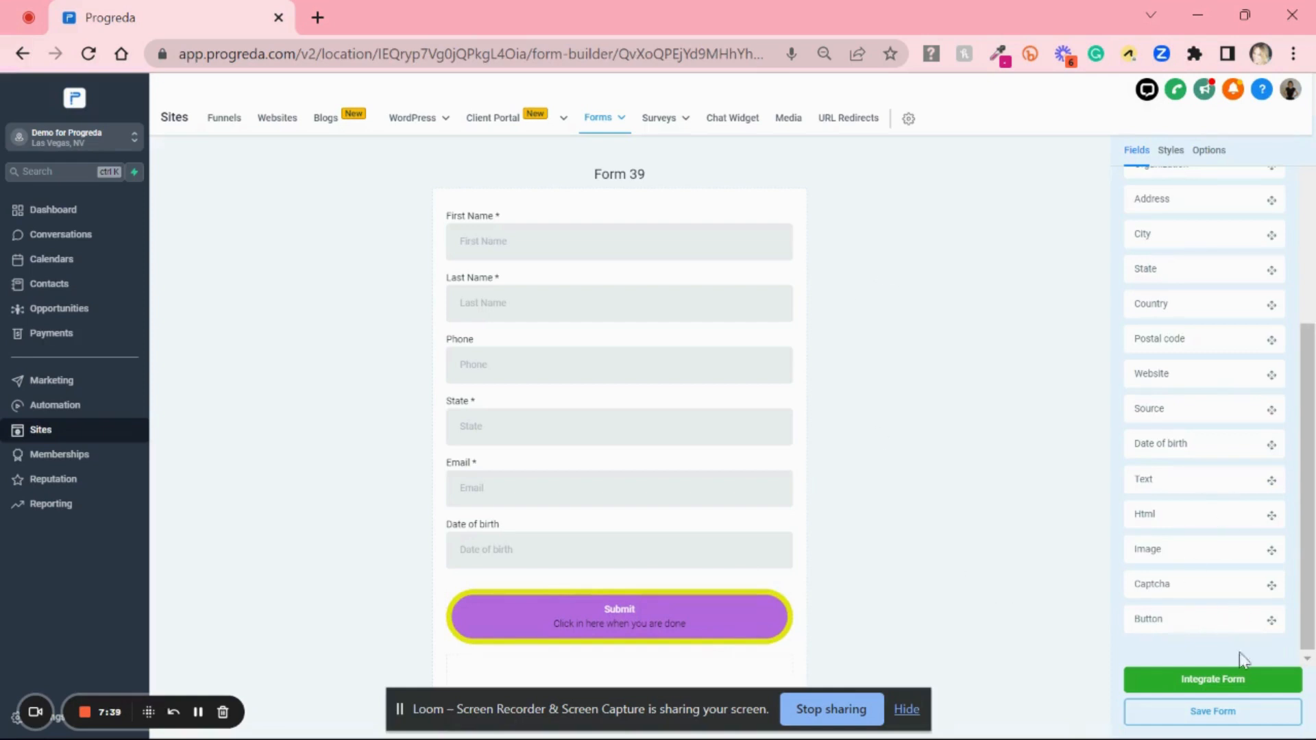
left_click(1257, 716)
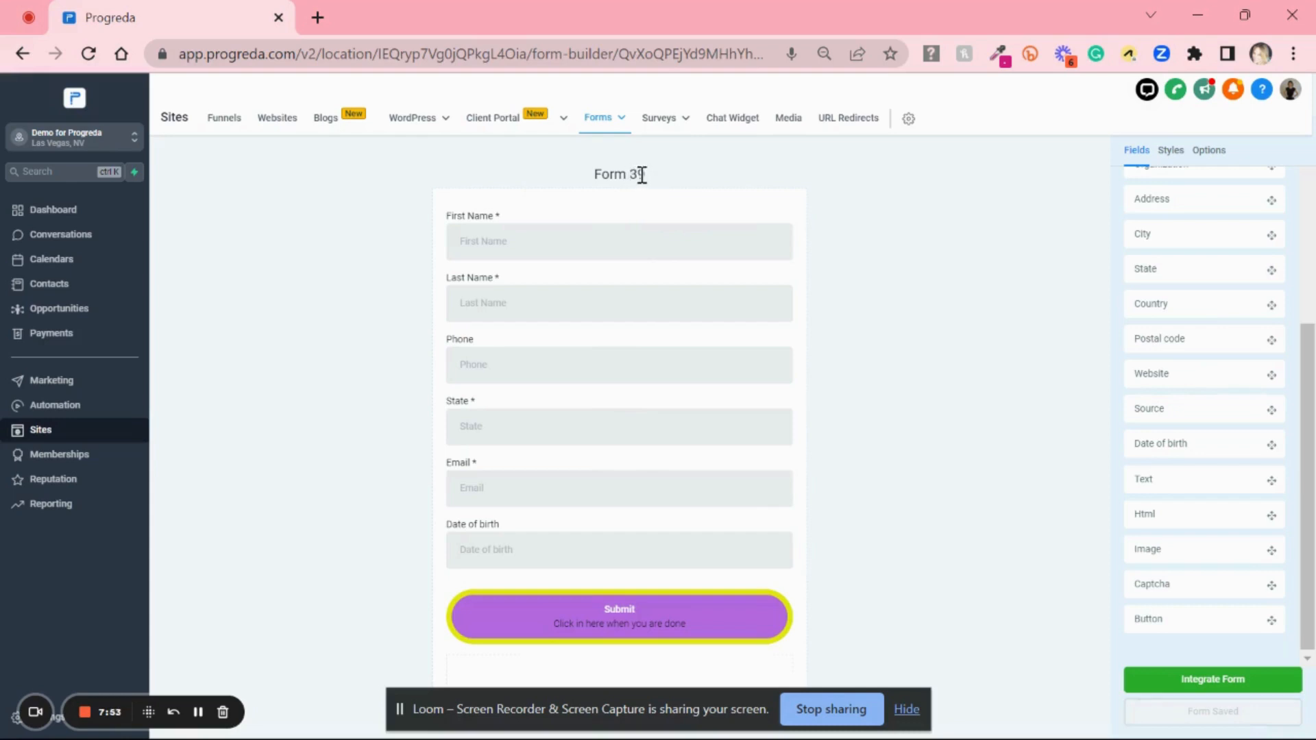
- Rename the form as "Form - opt in from FB campaign / TEST" and save it
left_click(1210, 157)
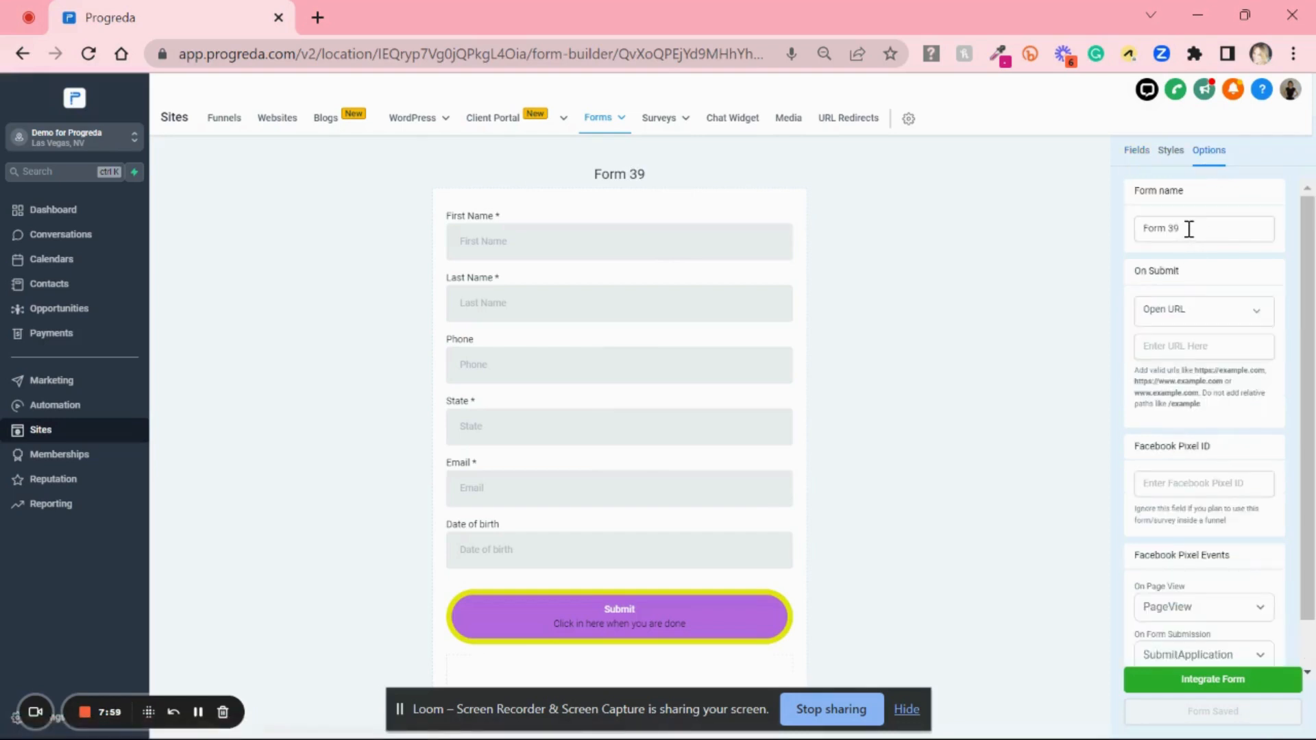
left_click_drag(1189, 229, 1115, 238)
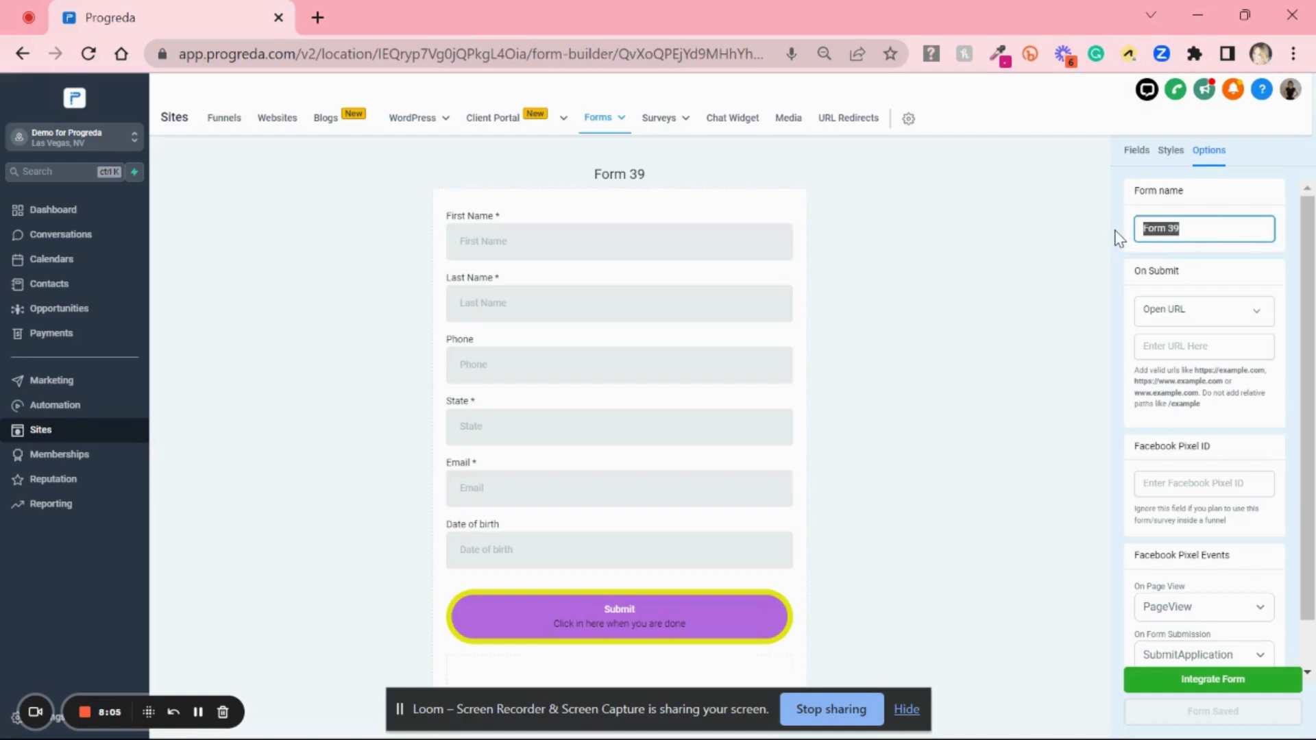
type("Form")
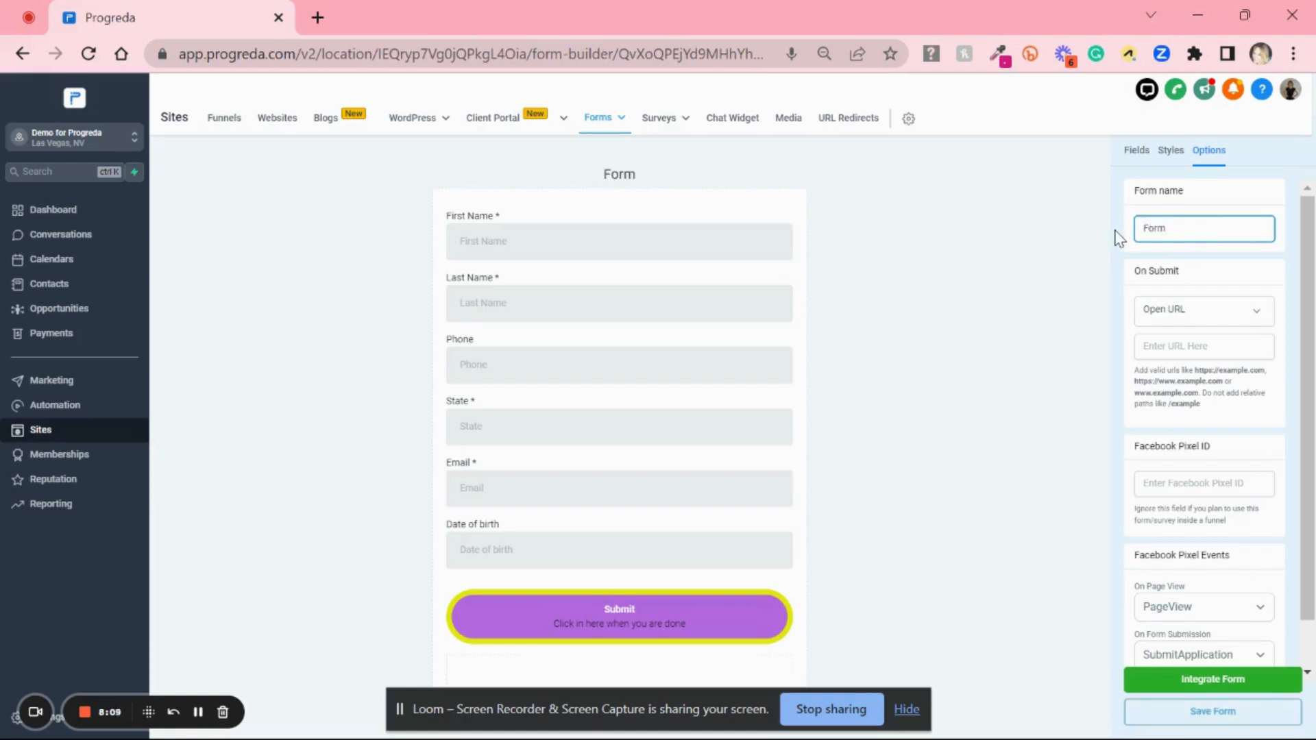
type(" - opt in from cama")
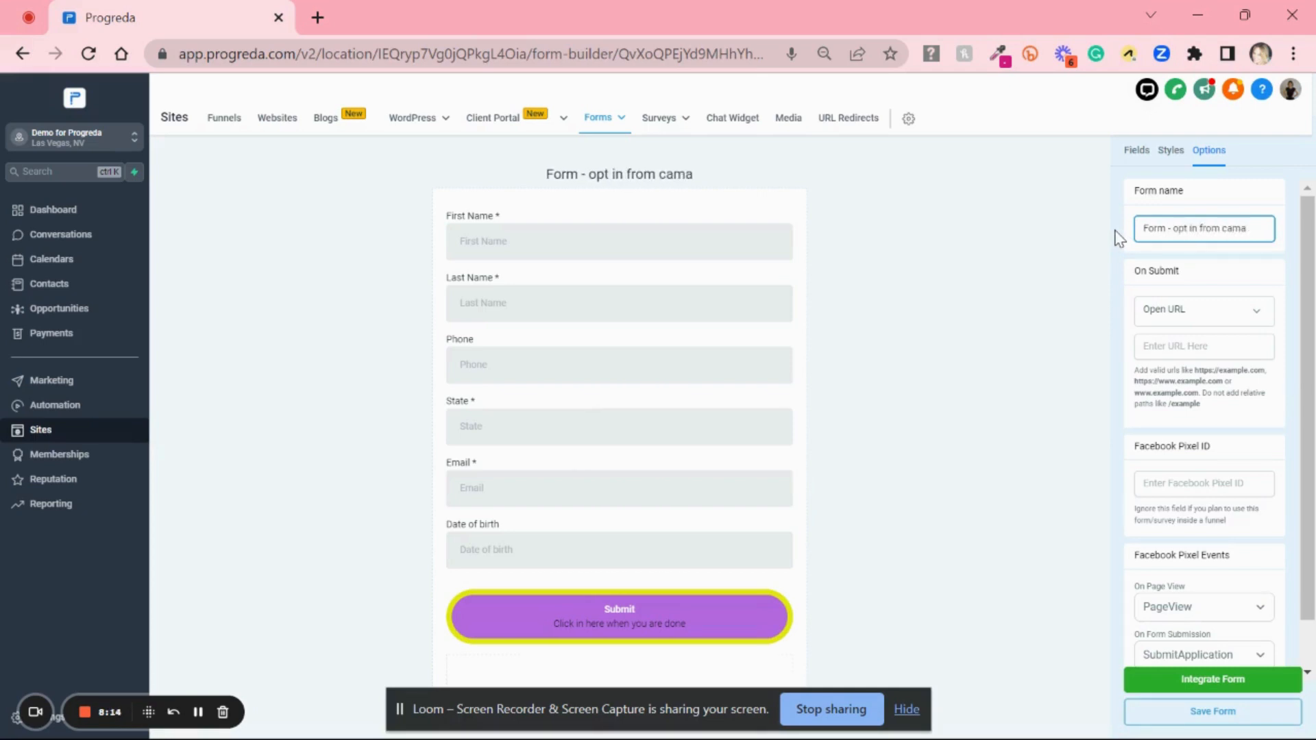
key("BackSpace")
type("paign")
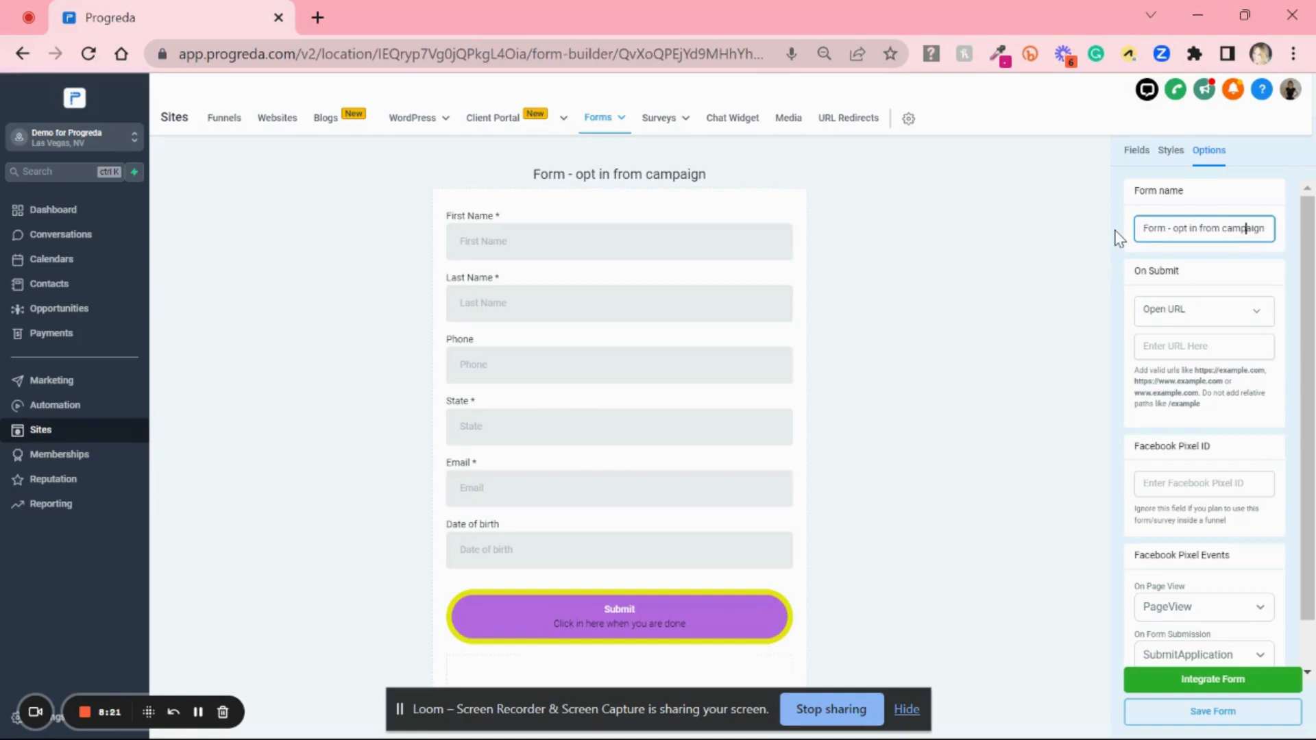
type("FB")
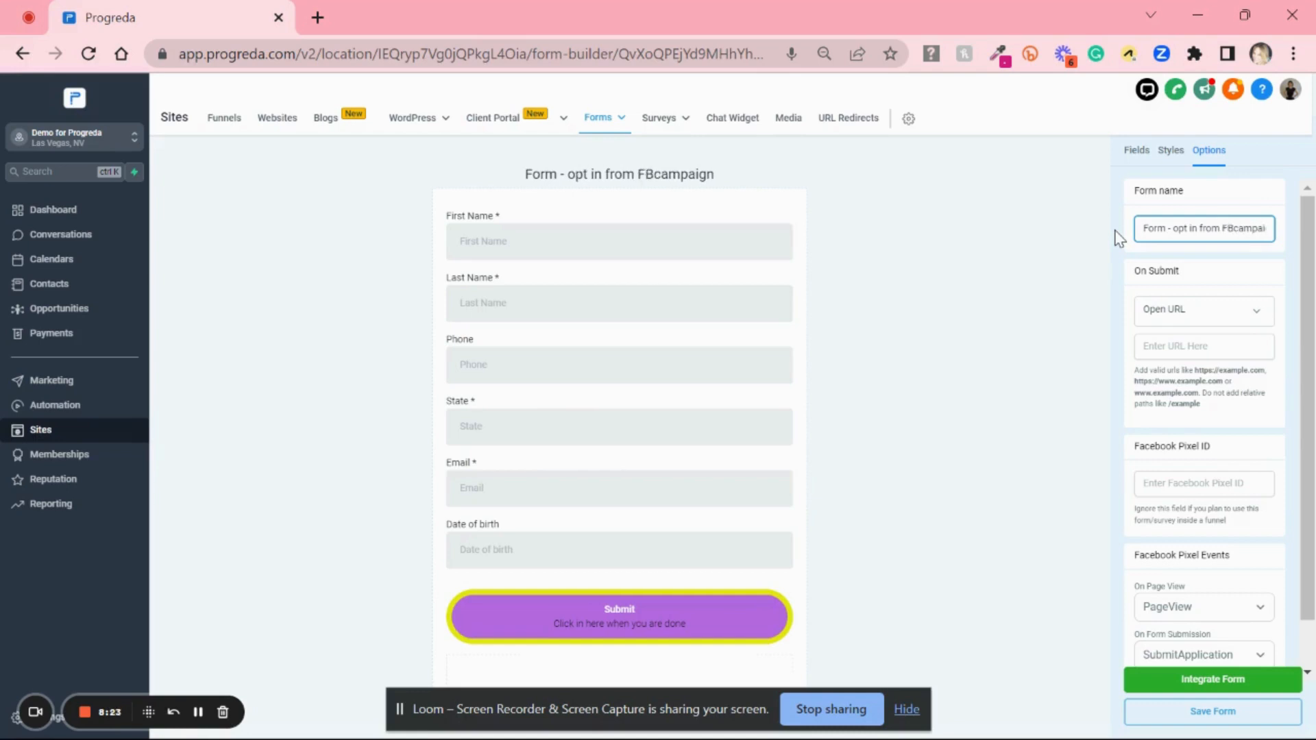
key("End")
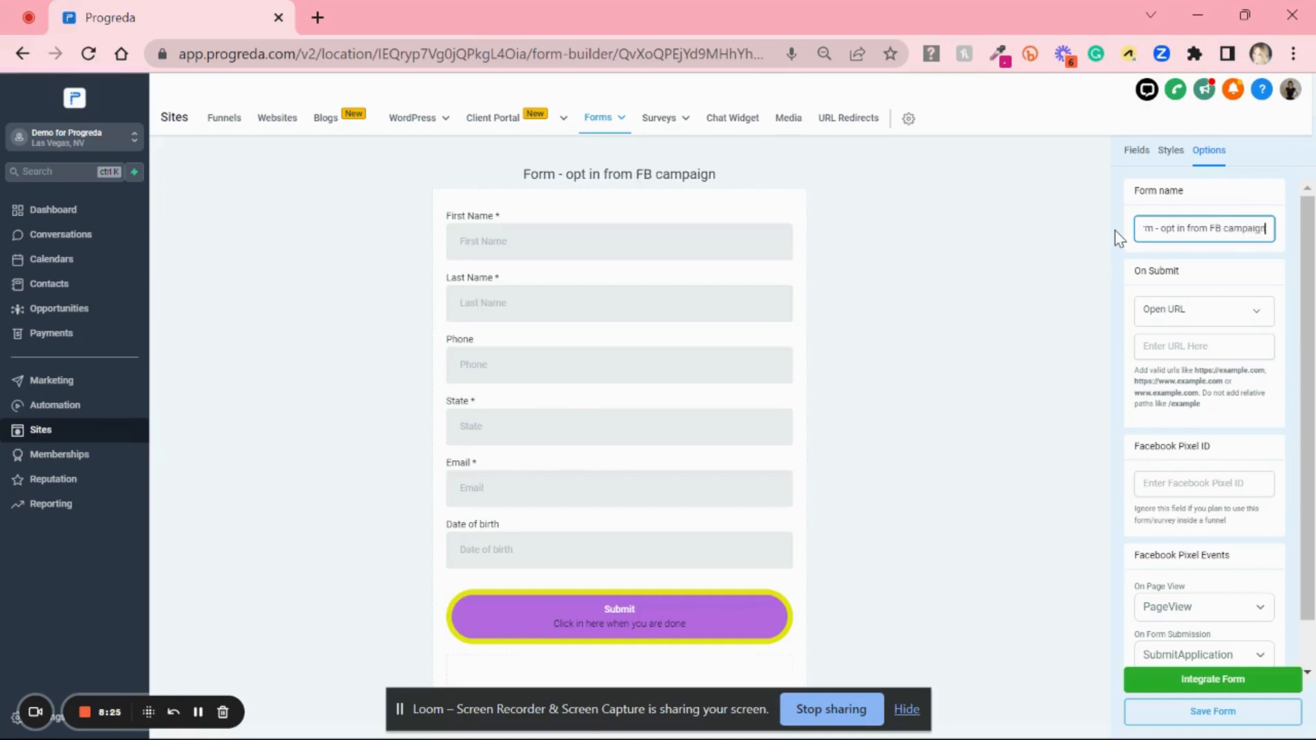
type("/ TE")
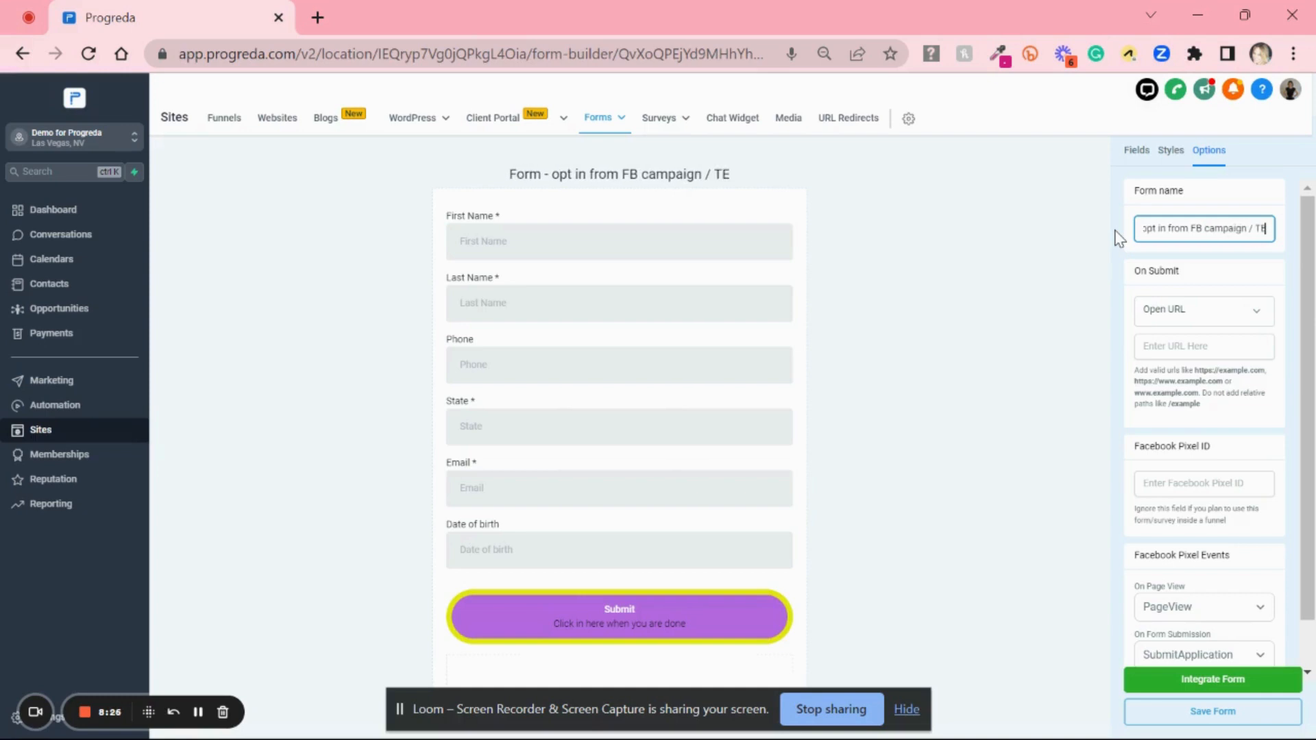
type("ST")
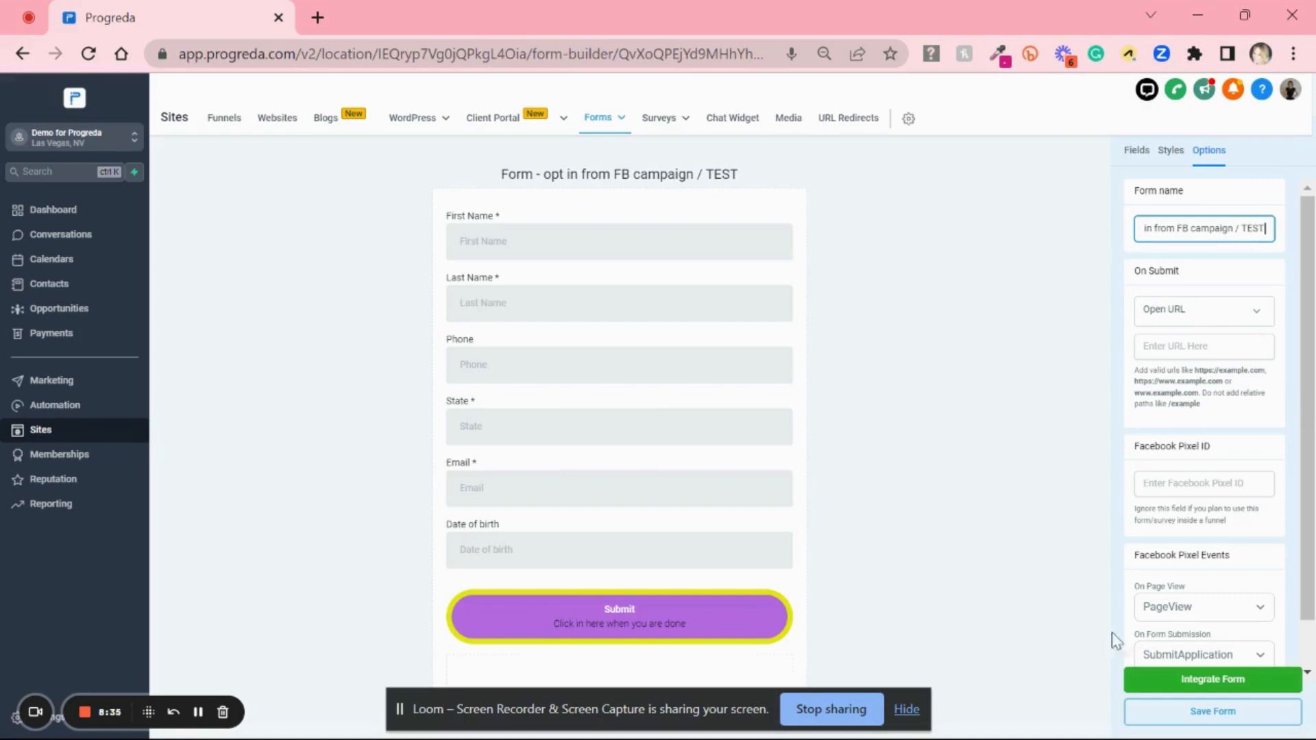
left_click(1169, 712)
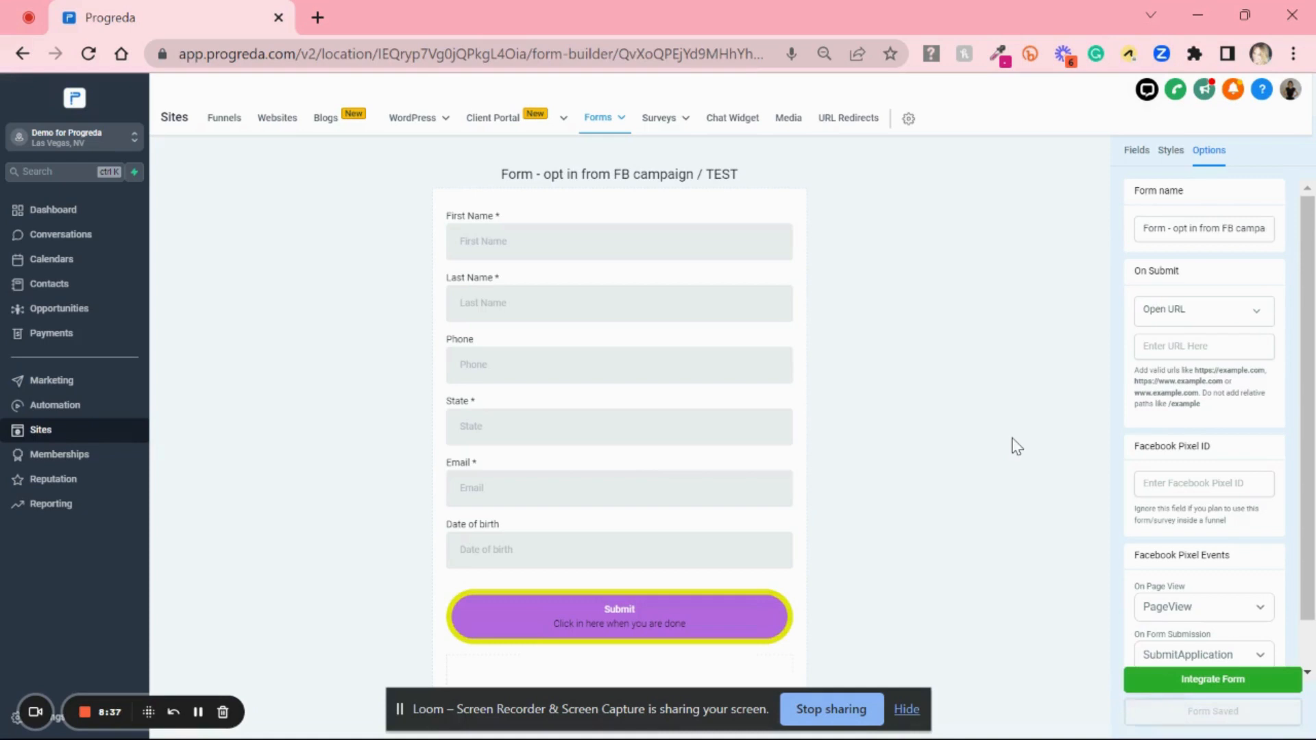
- Find "Form - opt in from FB campaign / TEST" among the recently updated forms in the forms list and reopen it
mouse_move(666, 134)
mouse_move(588, 124)
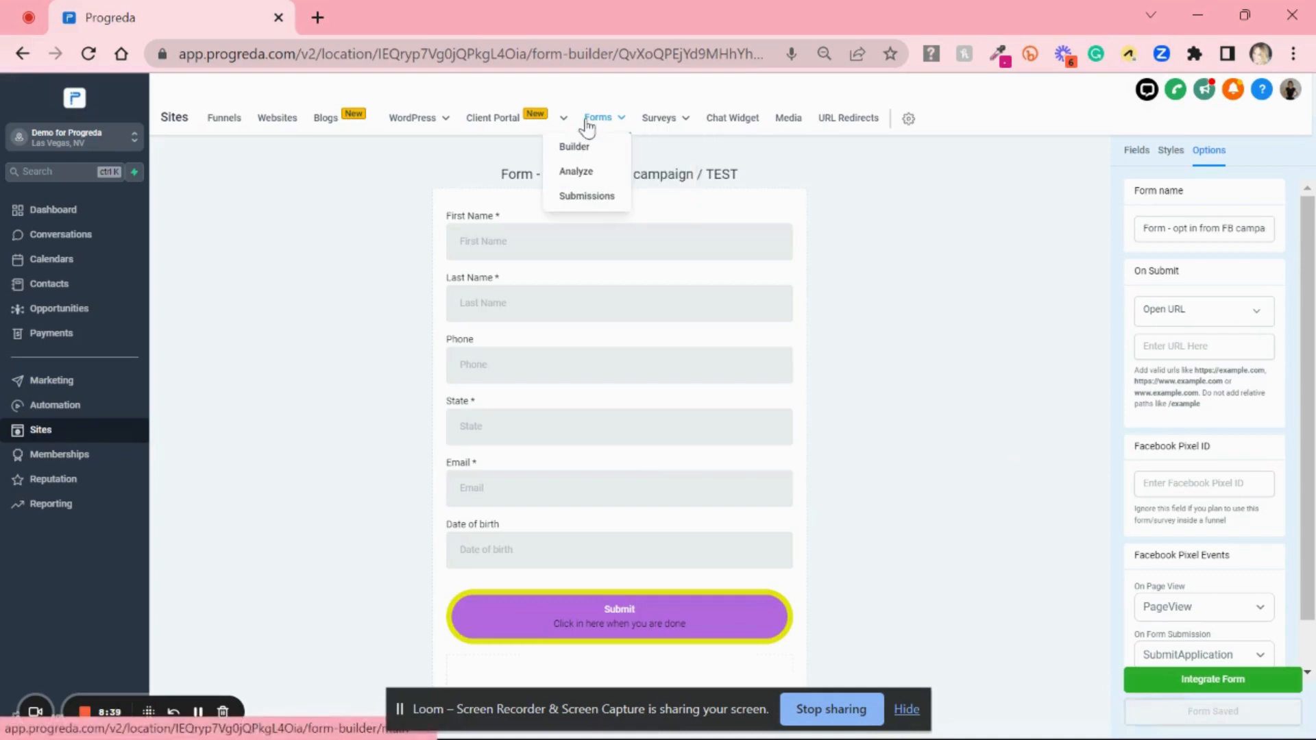
left_click(581, 152)
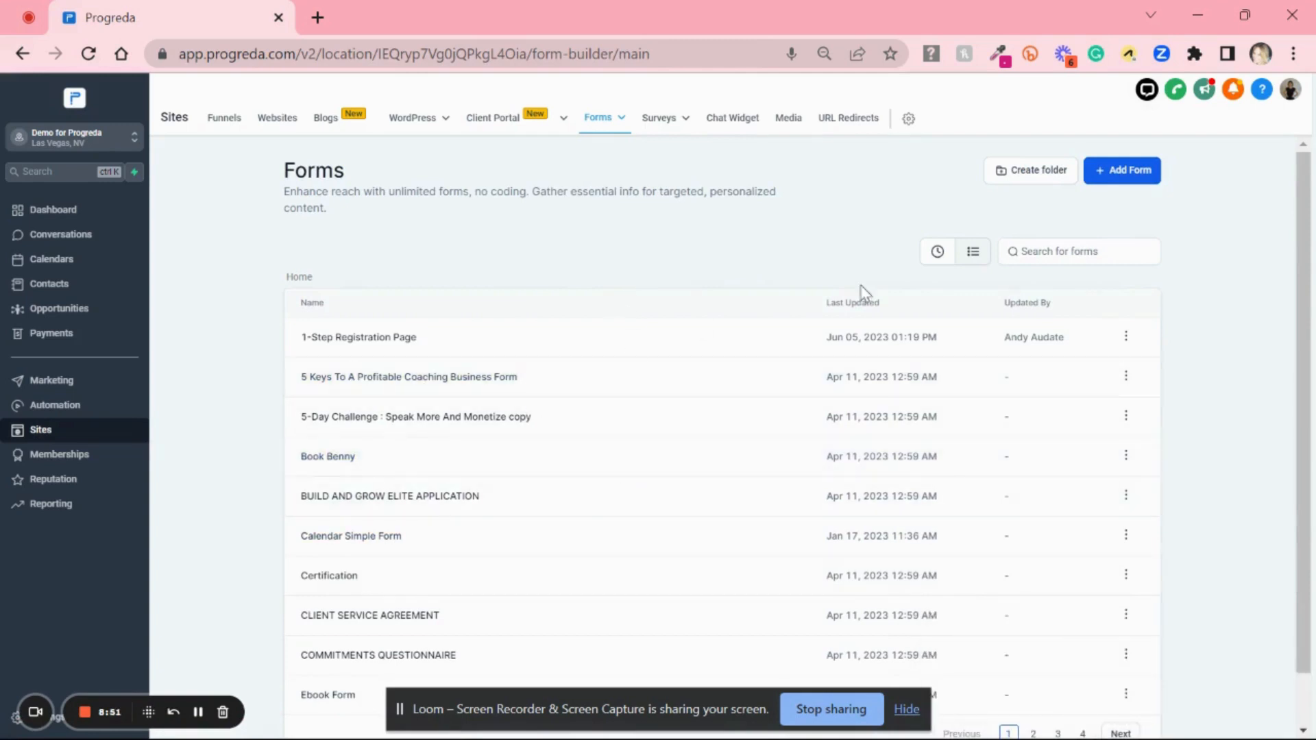
left_click(1076, 263)
left_click(938, 261)
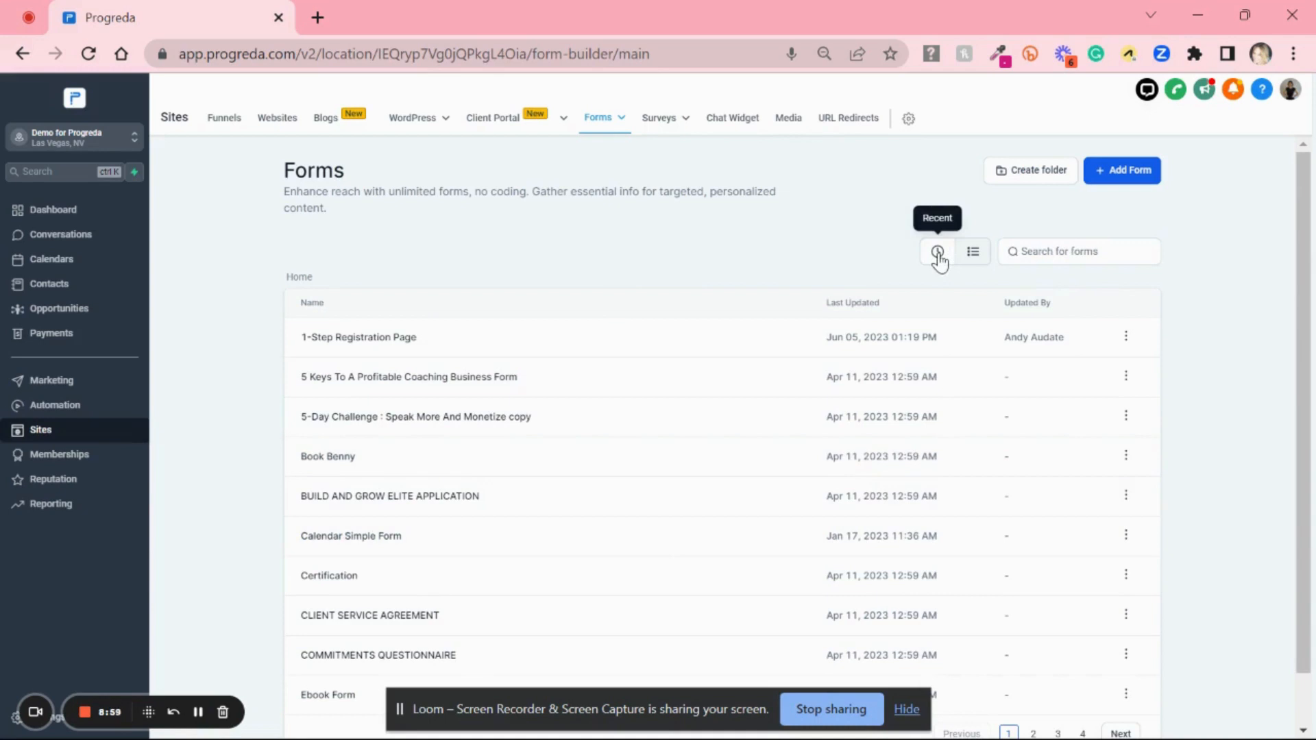
left_click(937, 254)
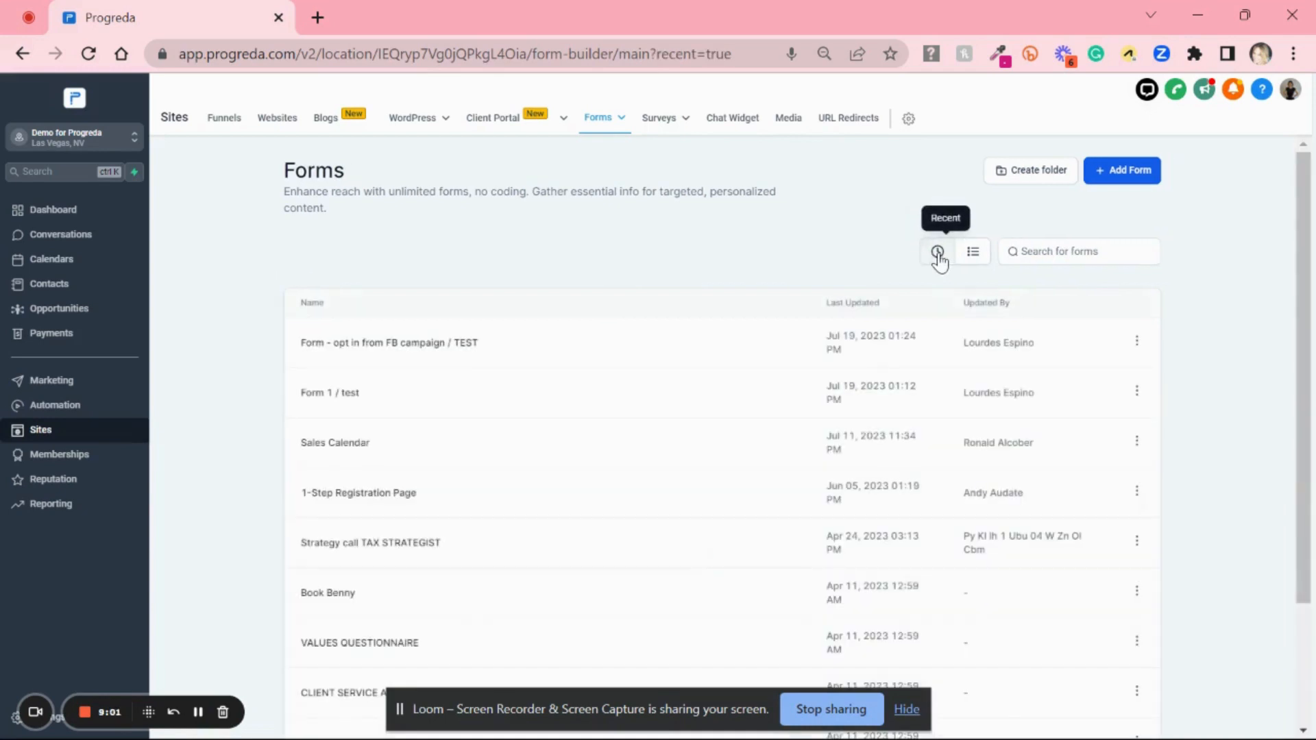
left_click(405, 351)
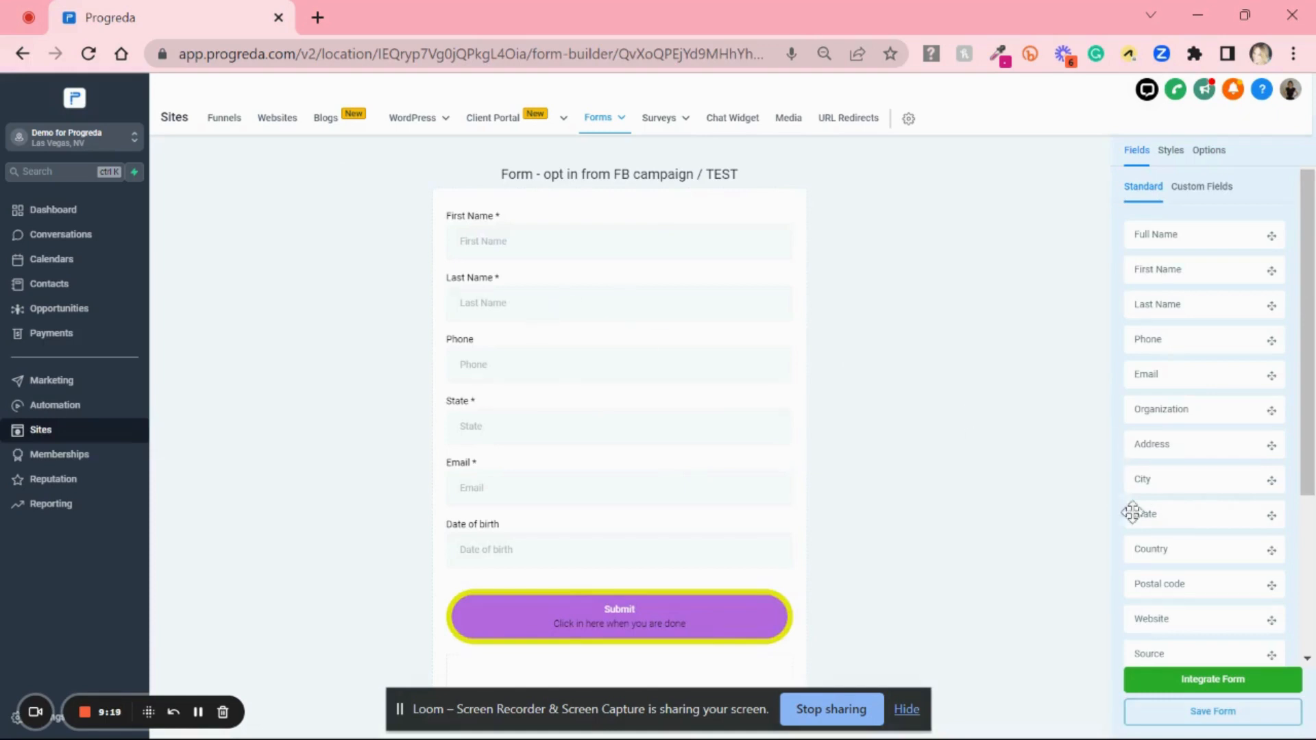
- Try out a Postal code field between Phone and State and remove it from the form
left_click_drag(1186, 584, 590, 393)
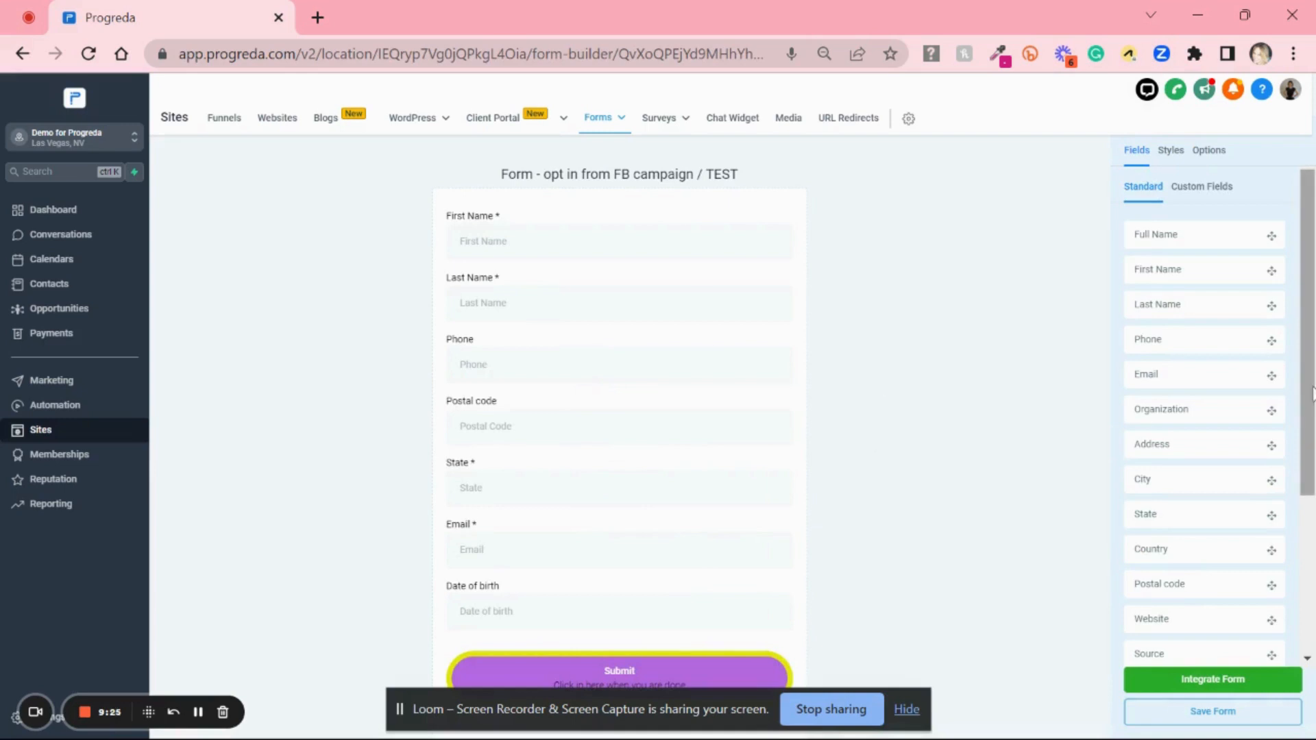
left_click_drag(1311, 388, 1303, 344)
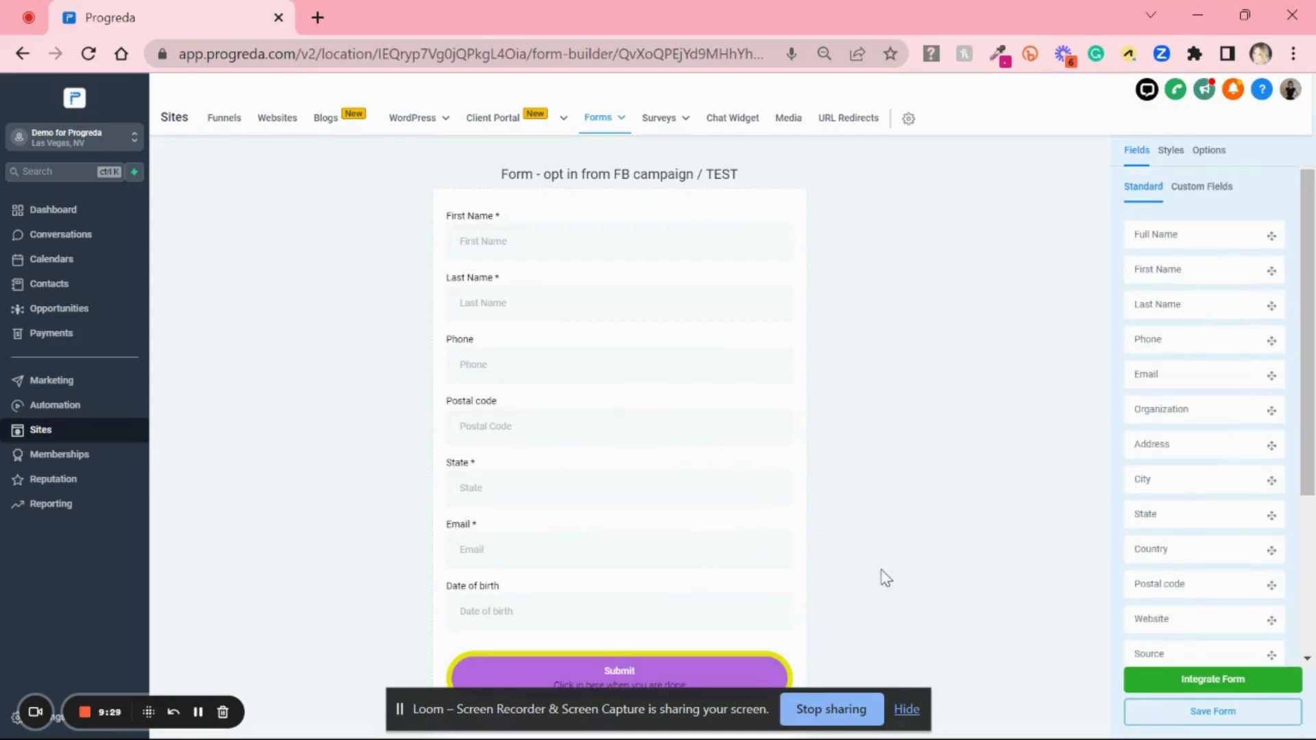
left_click(591, 426)
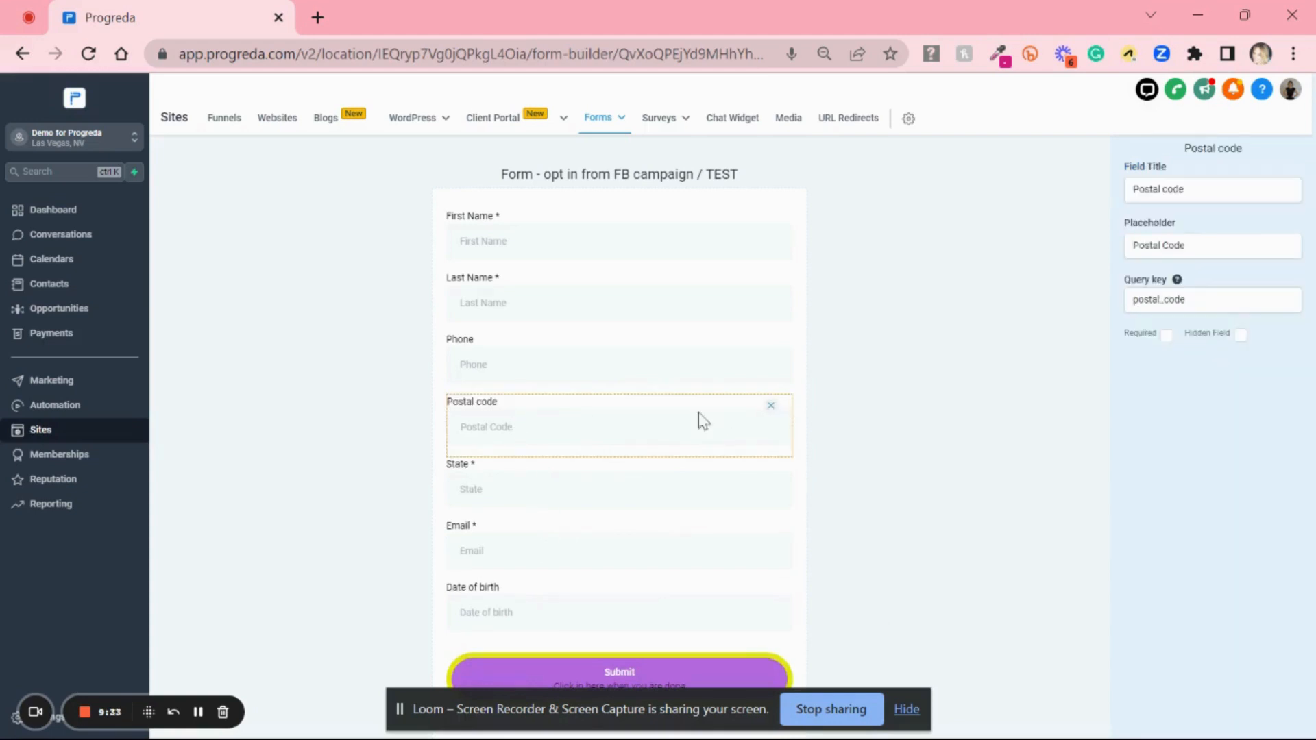
left_click(771, 408)
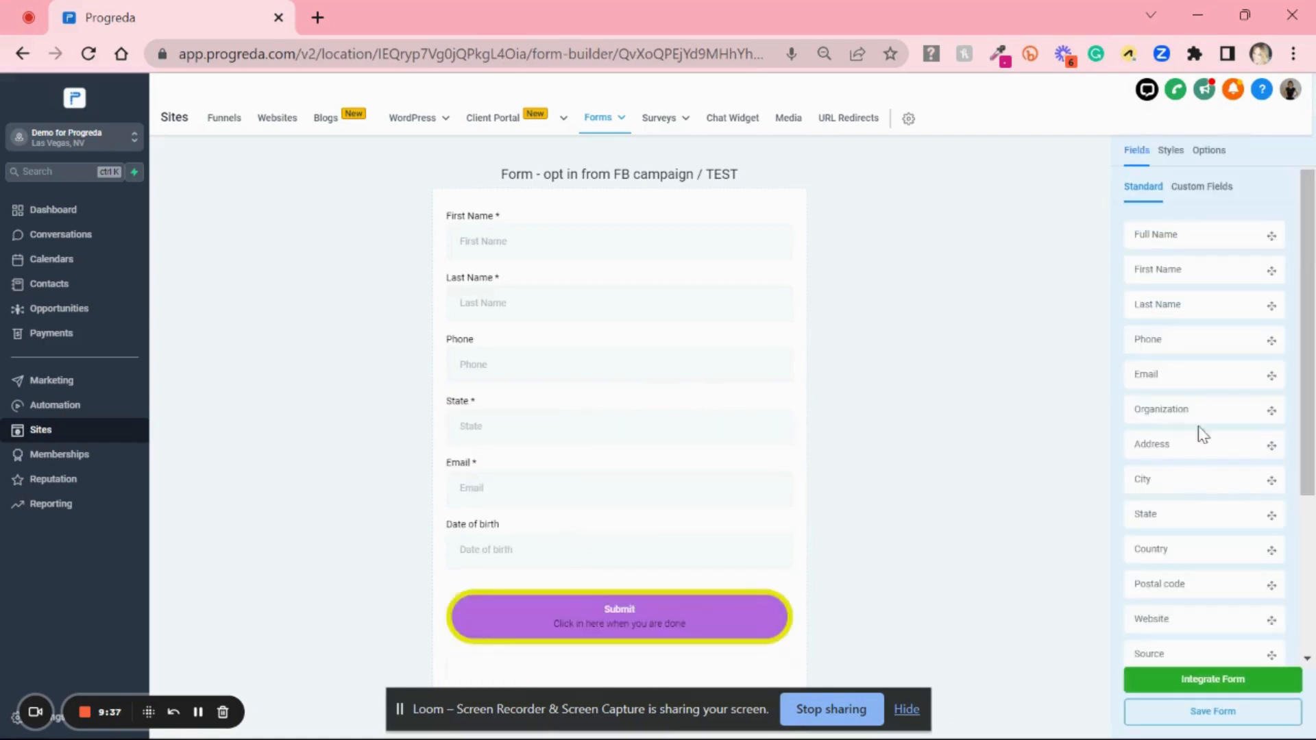
- Insert a Postal code field between Date of birth and the Submit button and delete it again
left_click_drag(1217, 587, 600, 590)
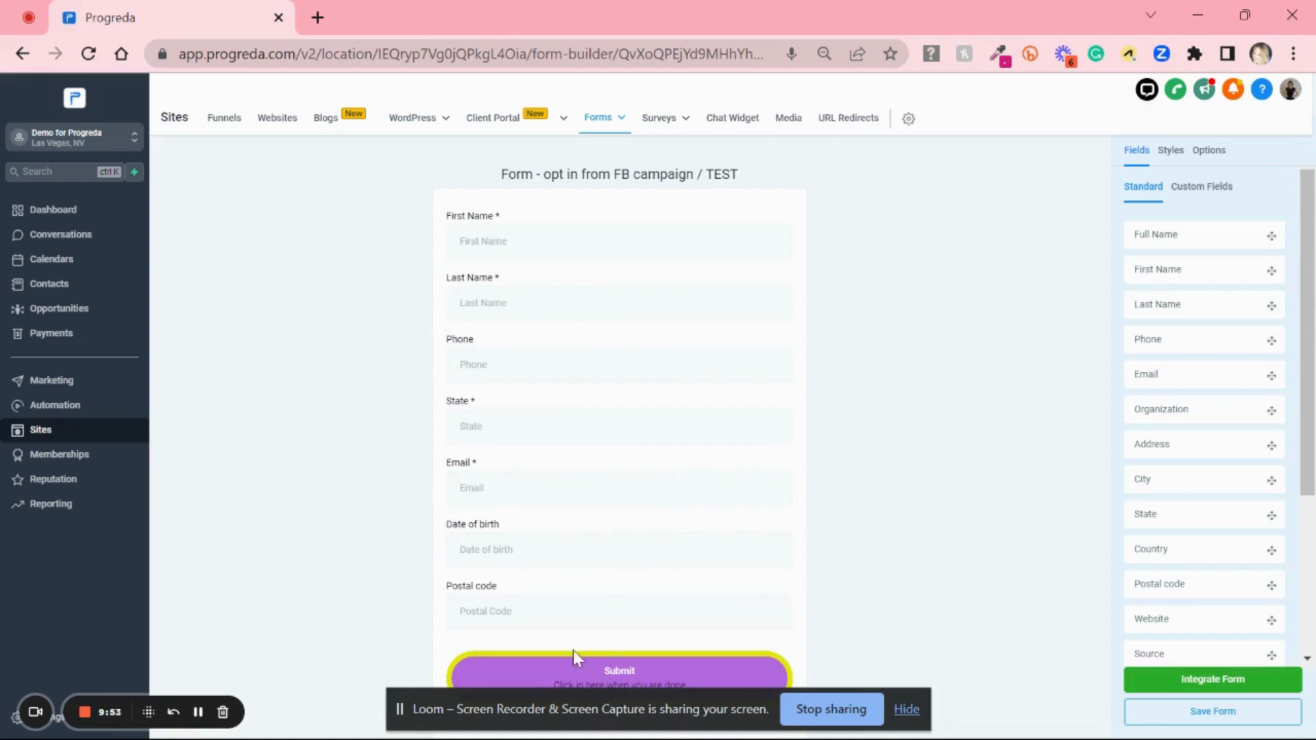
left_click(569, 601)
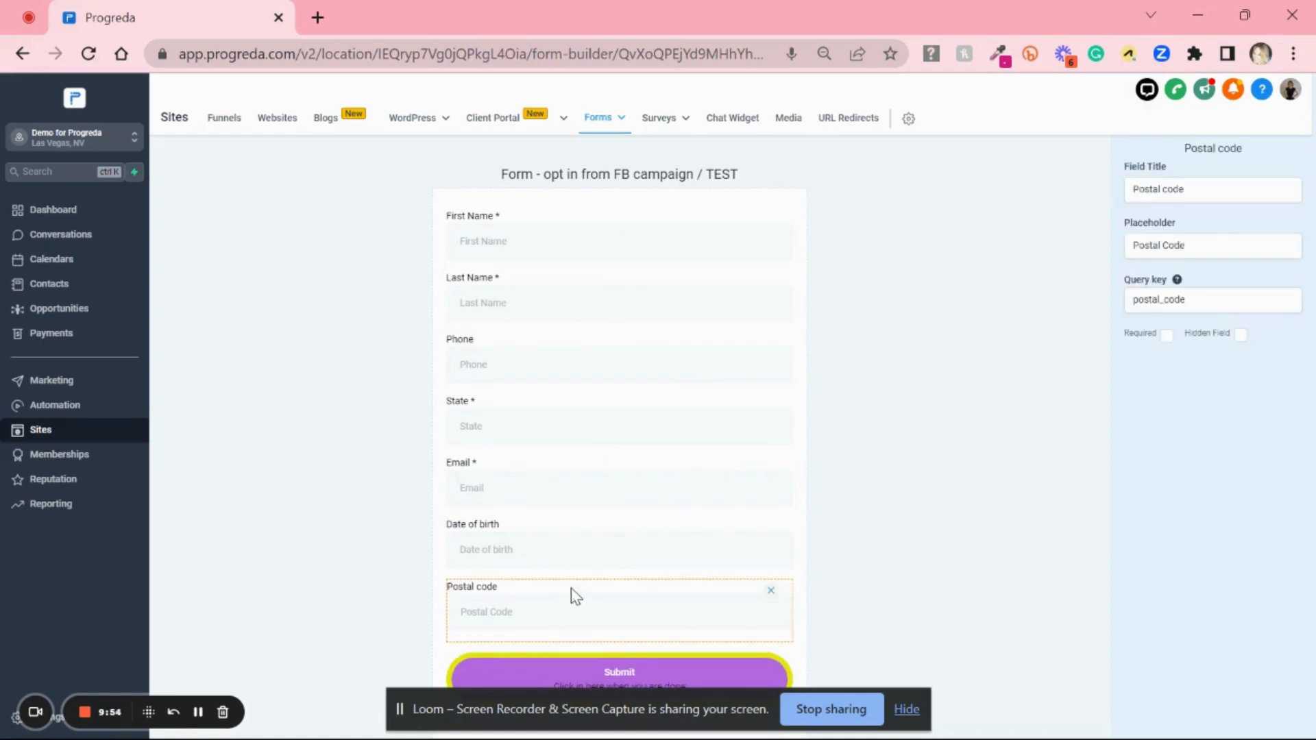
left_click(771, 590)
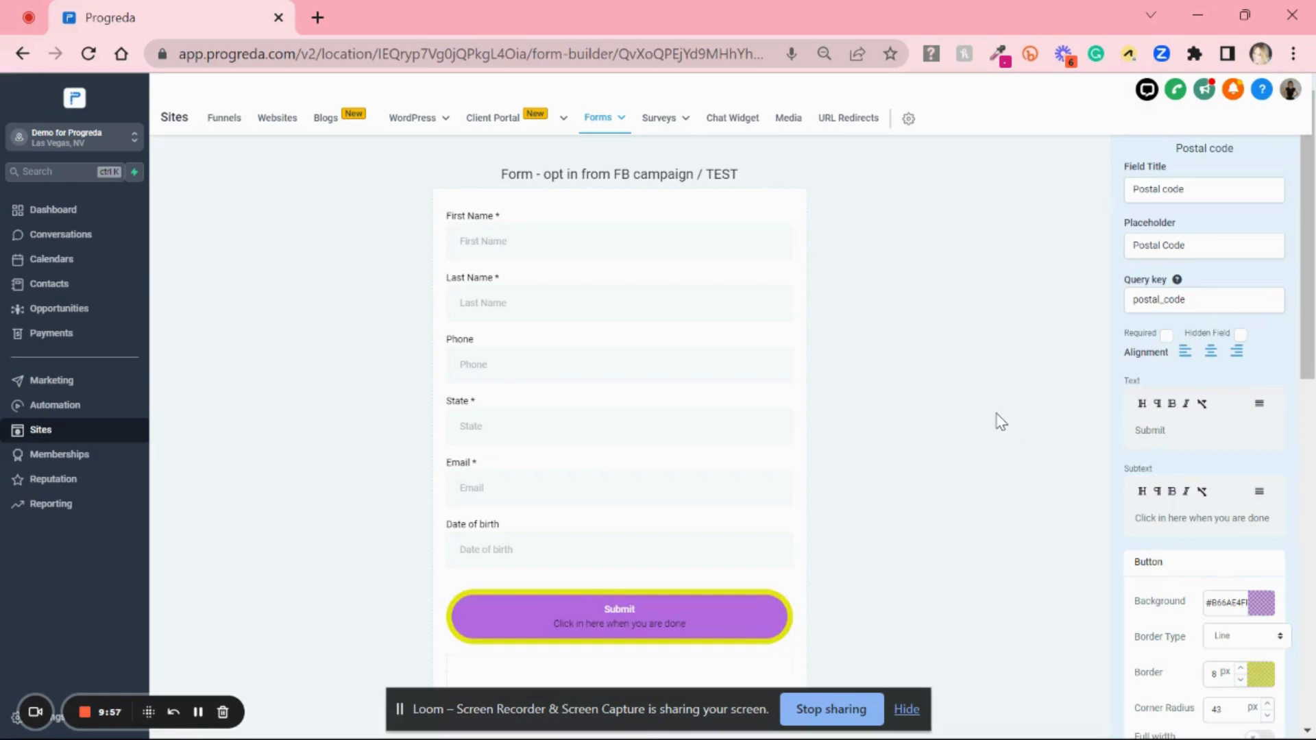
- Close the element settings and save the form with its current fields
left_click(1026, 249)
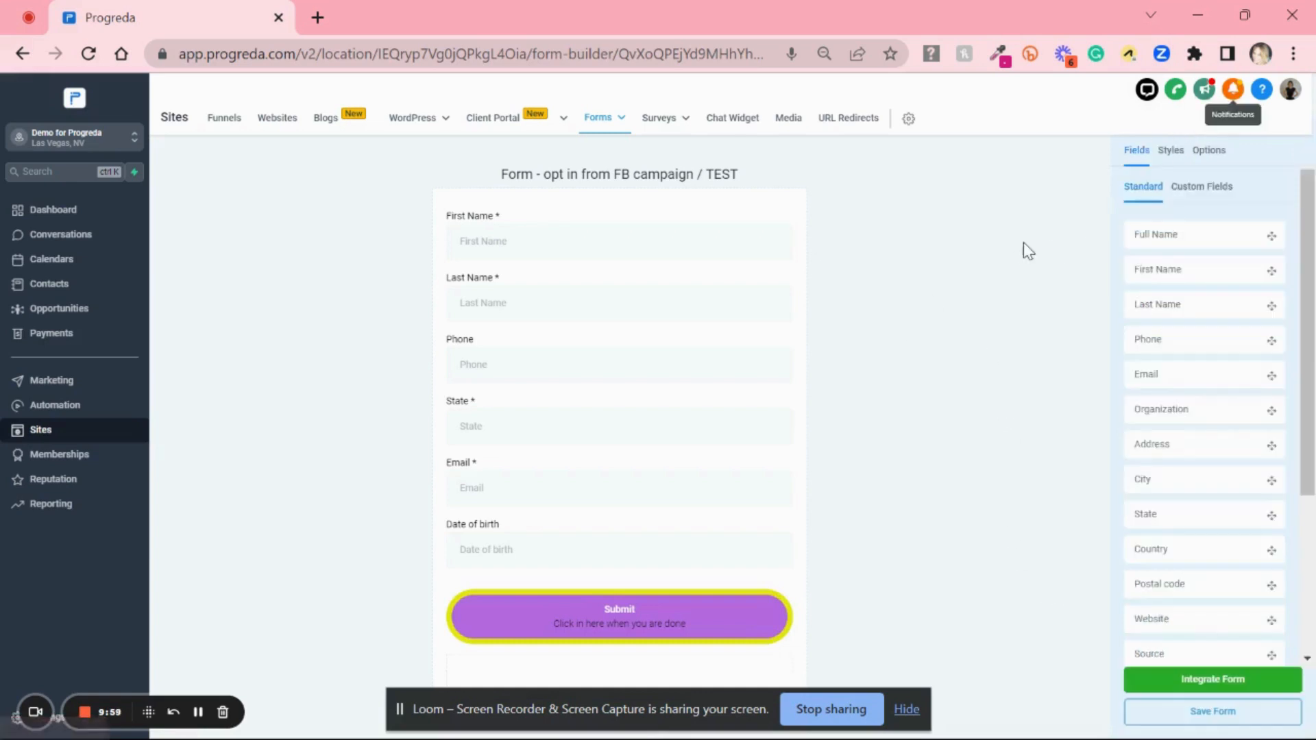
scroll(1206, 411, "down", 4)
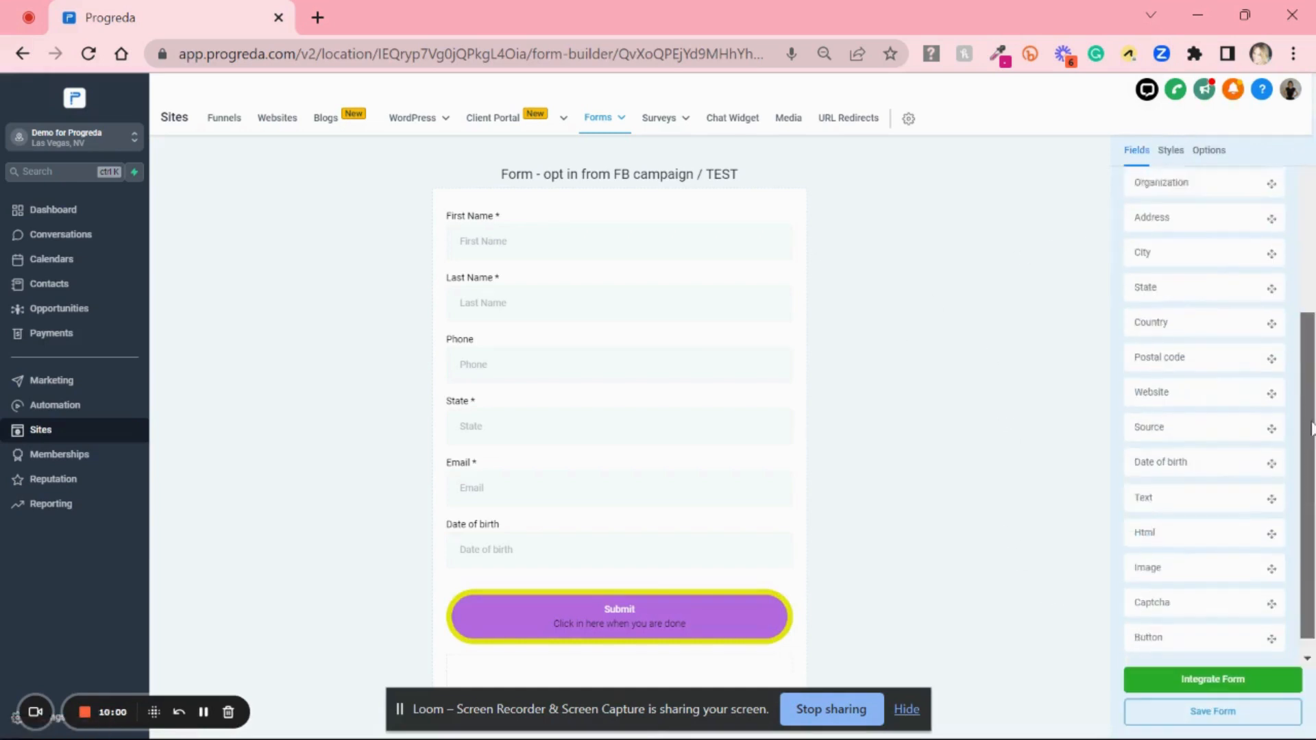
left_click(1175, 715)
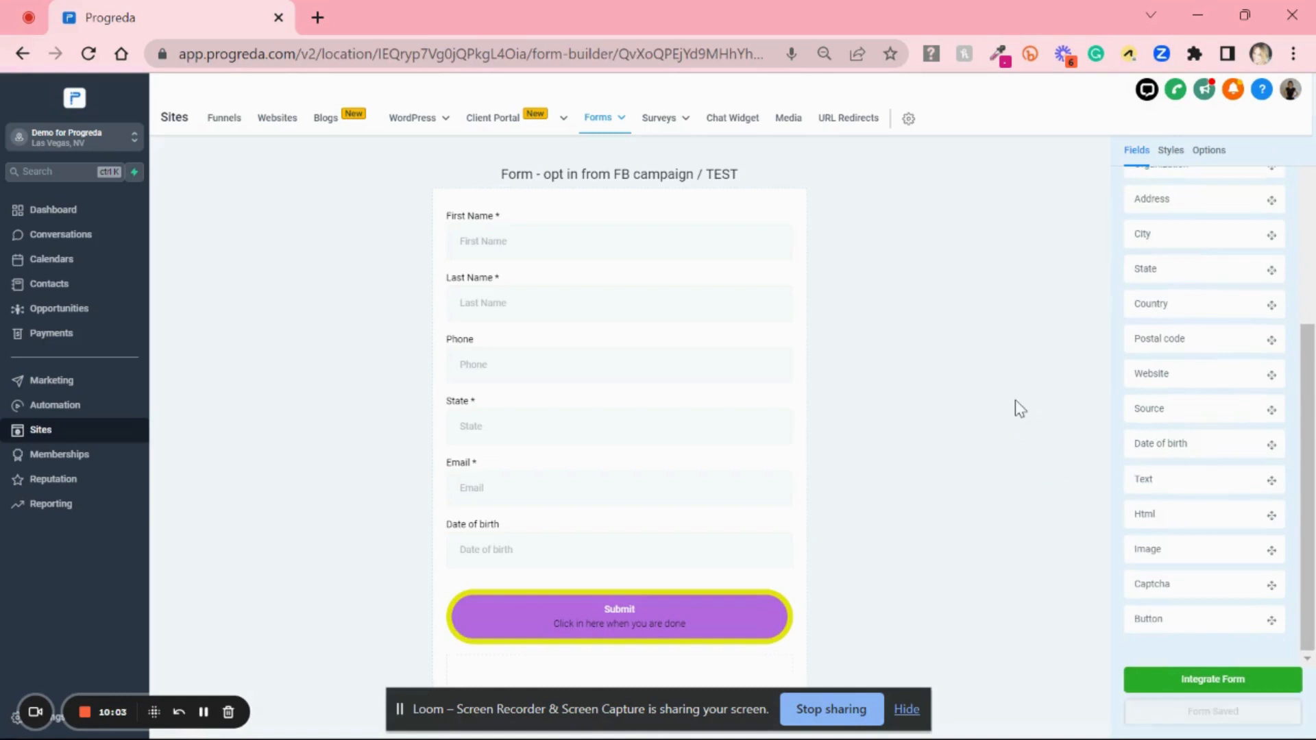